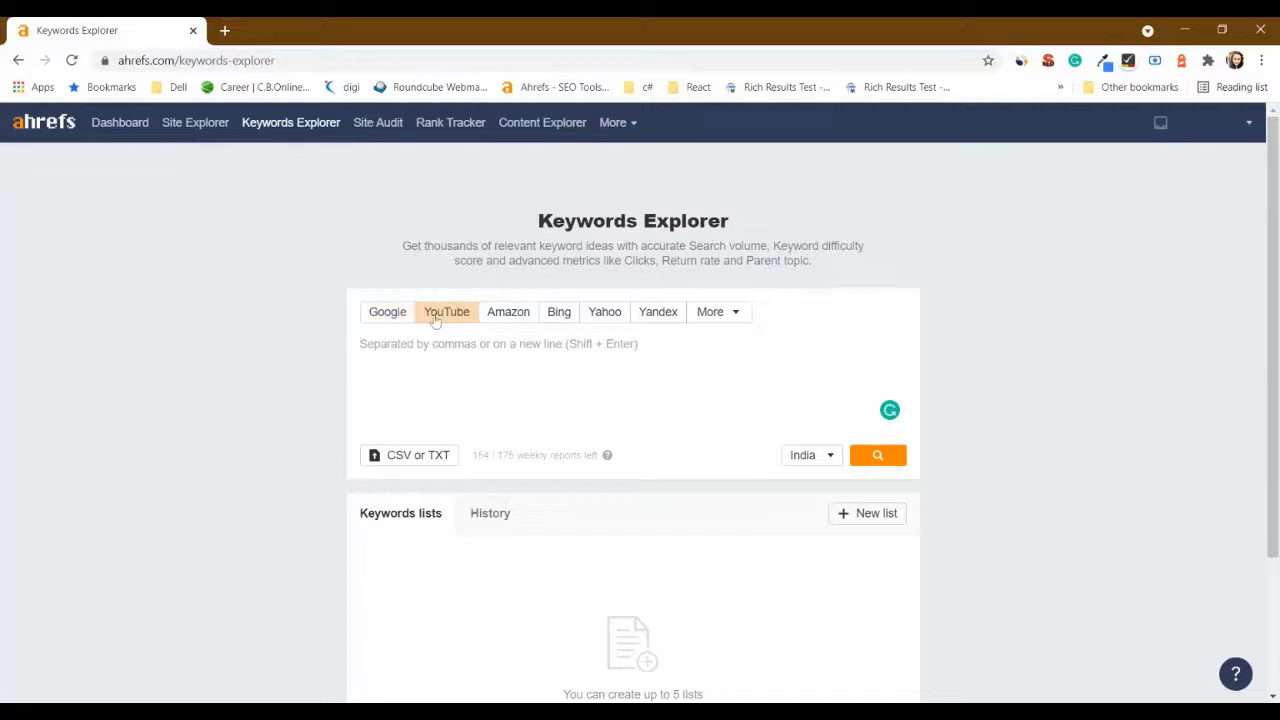
Step: Try the Amazon, Bing, Yahoo and Yandex search engines and list the additional engines available for keyword research
left_click(521, 326)
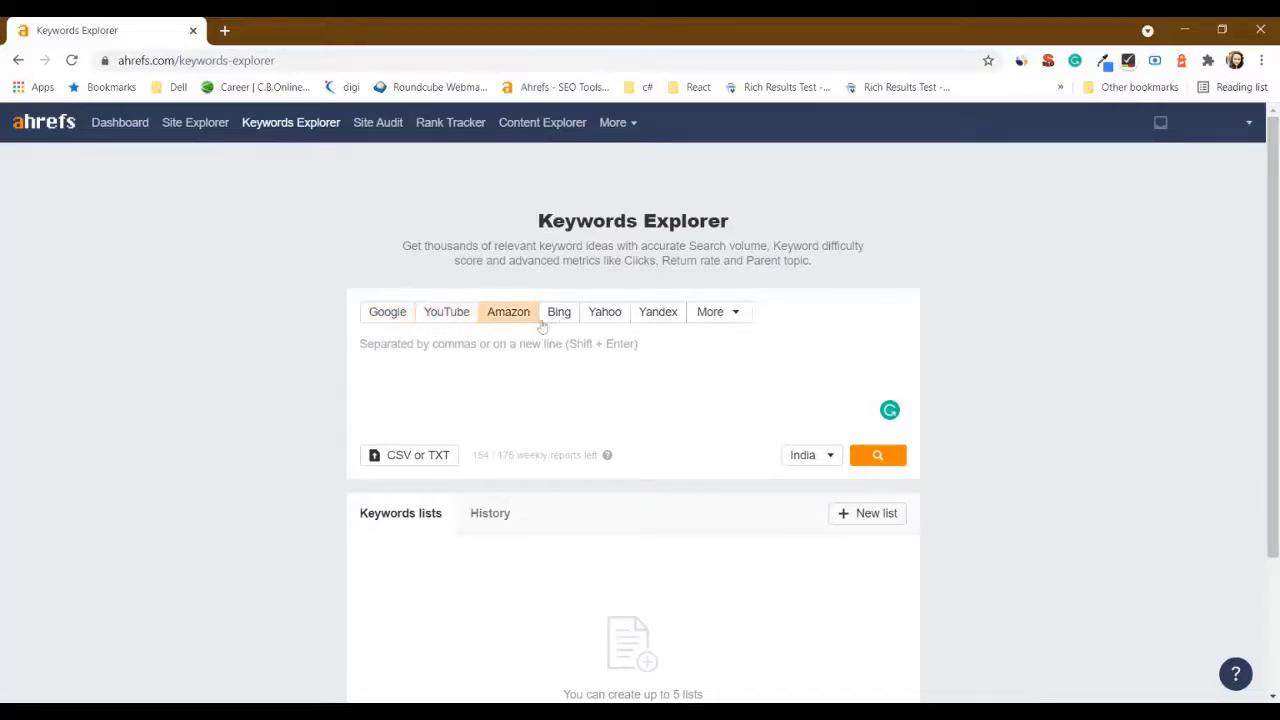
left_click(557, 322)
left_click(606, 320)
left_click(655, 322)
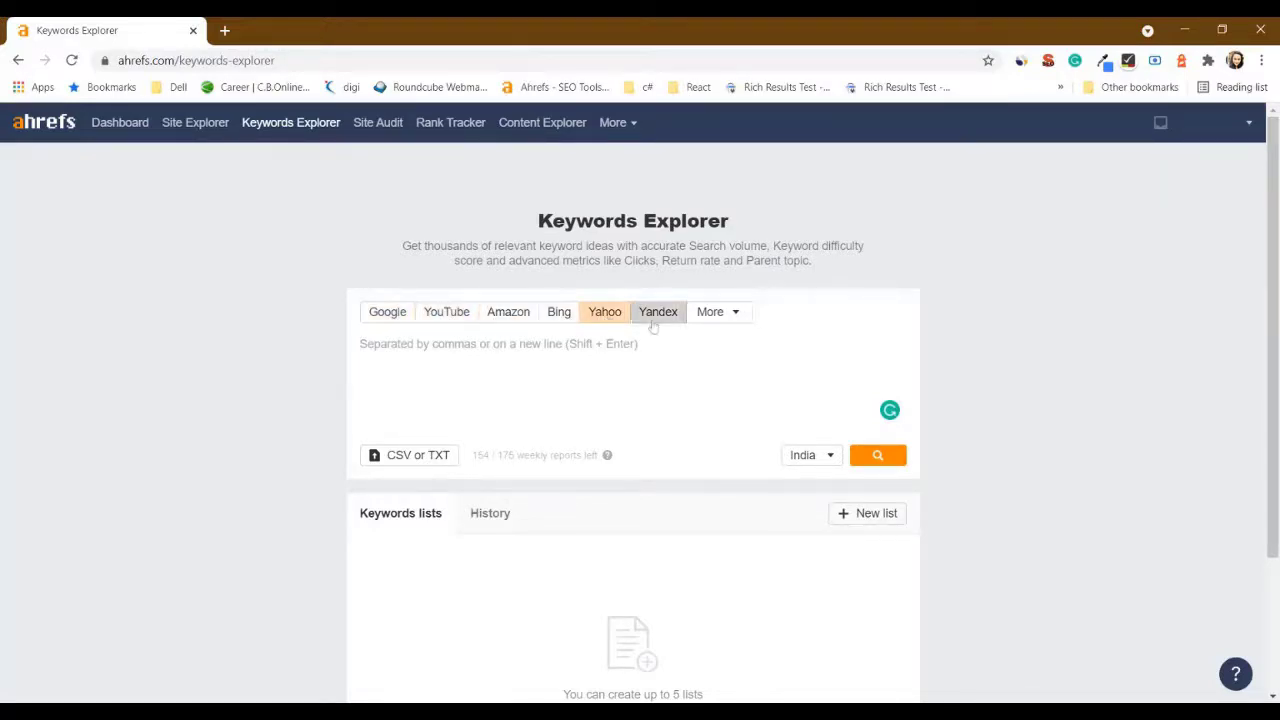
left_click(743, 324)
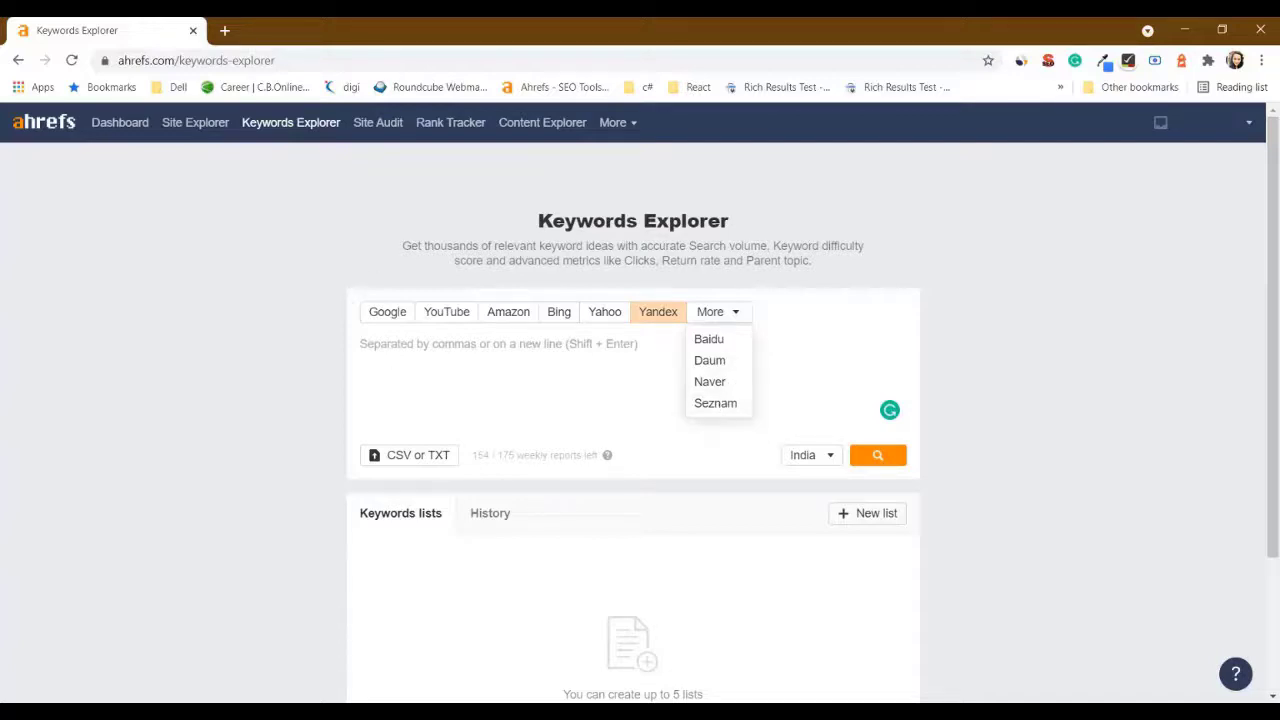
Step: Choose Google as the search engine and enter "Digital marketing Courses" as the keyword
left_click(395, 316)
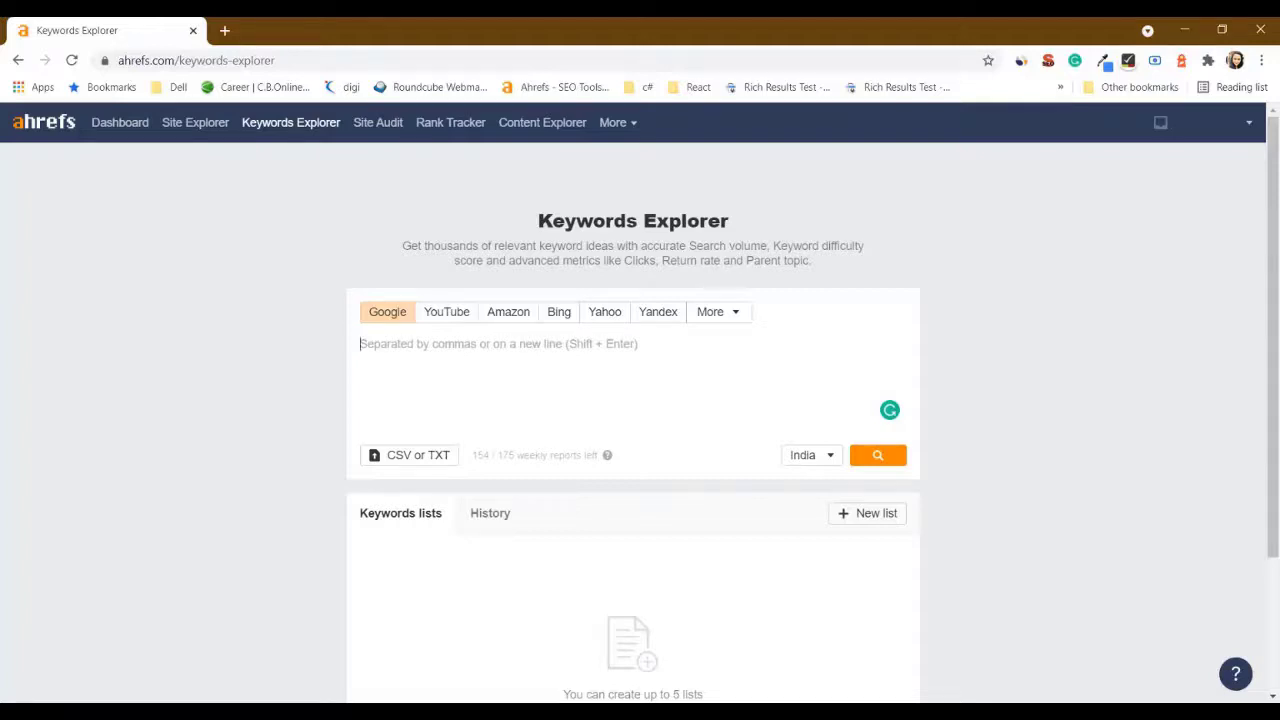
type("Digital mar")
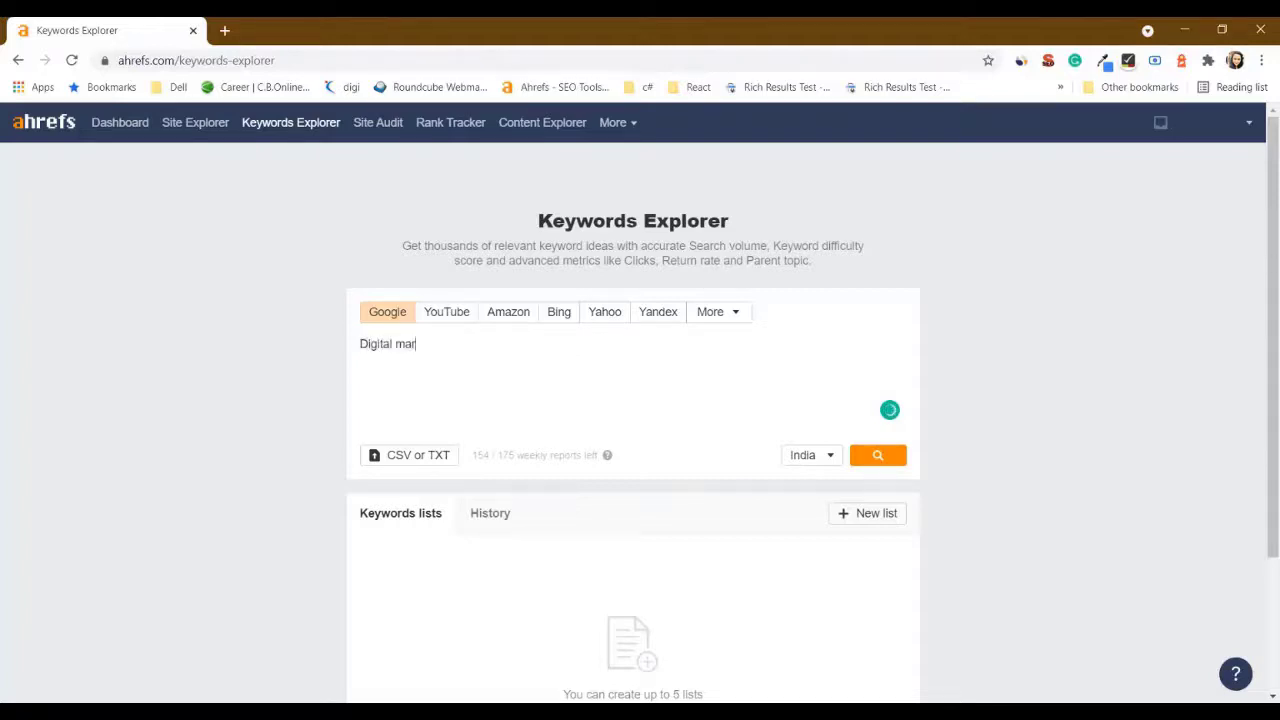
type("keting Courses")
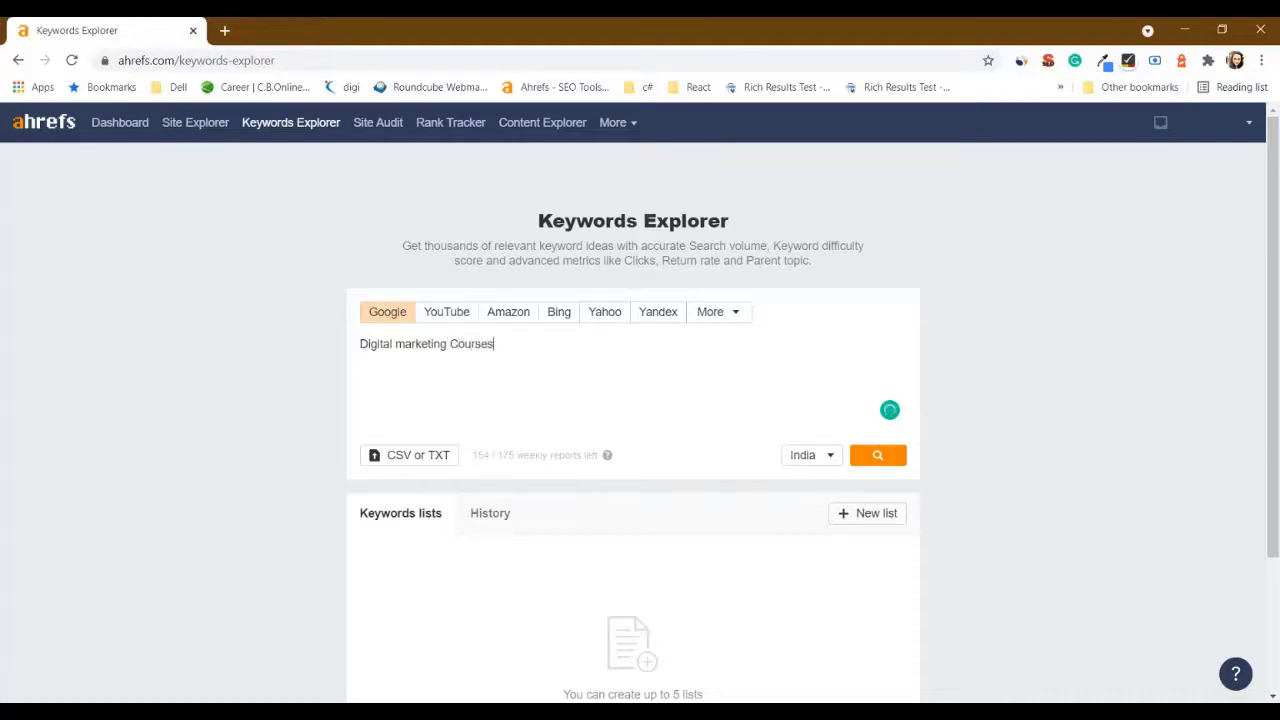
Step: Set the target country to India and run the keyword search
left_click(828, 458)
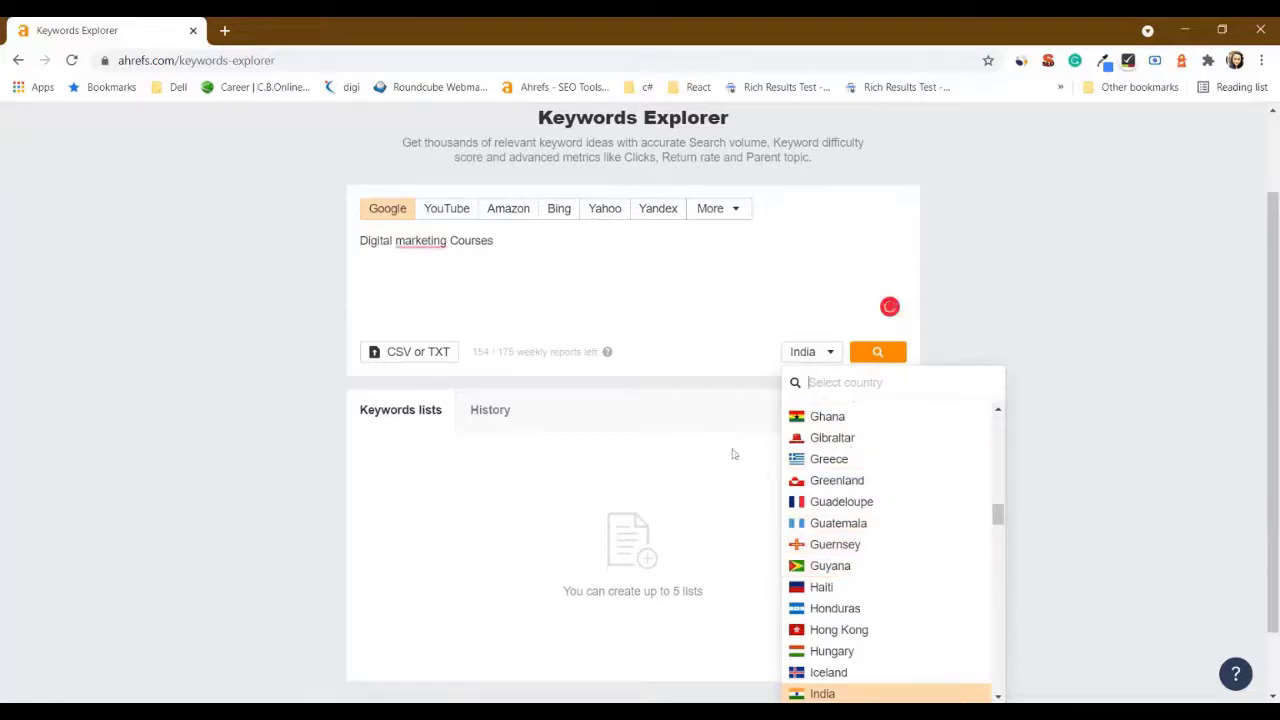
left_click(916, 374)
type("india")
left_click(850, 410)
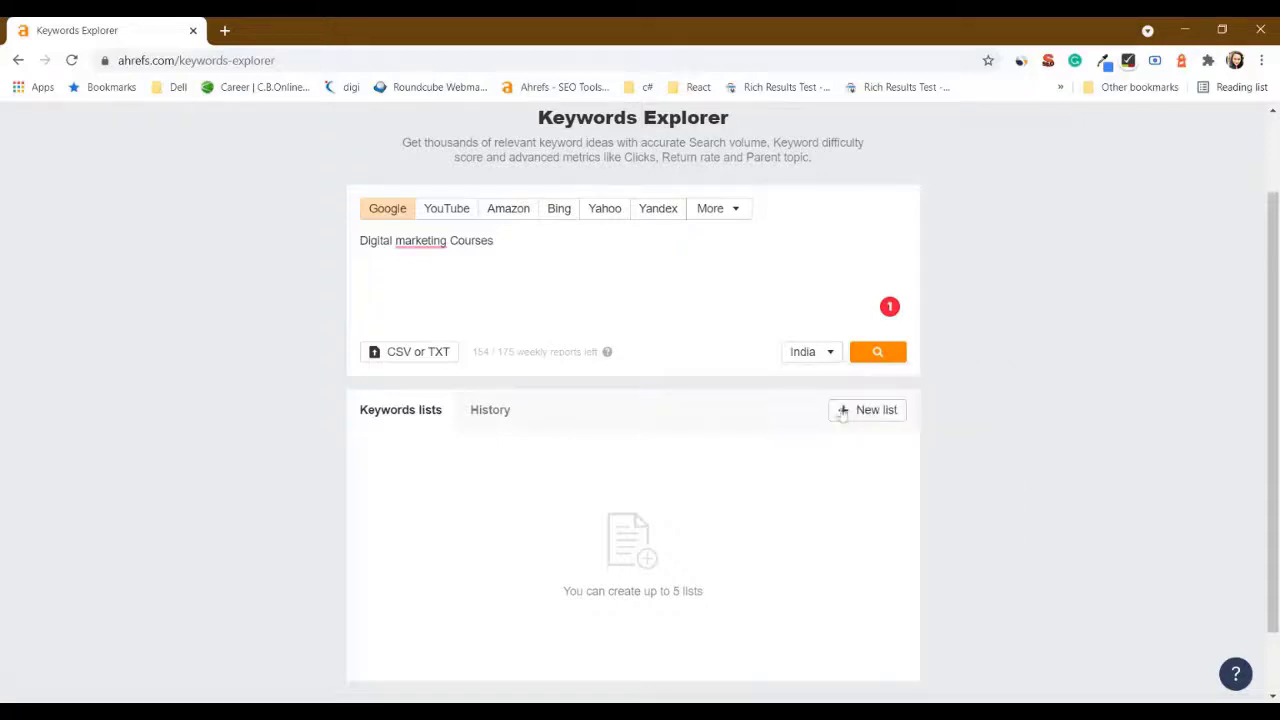
left_click(877, 352)
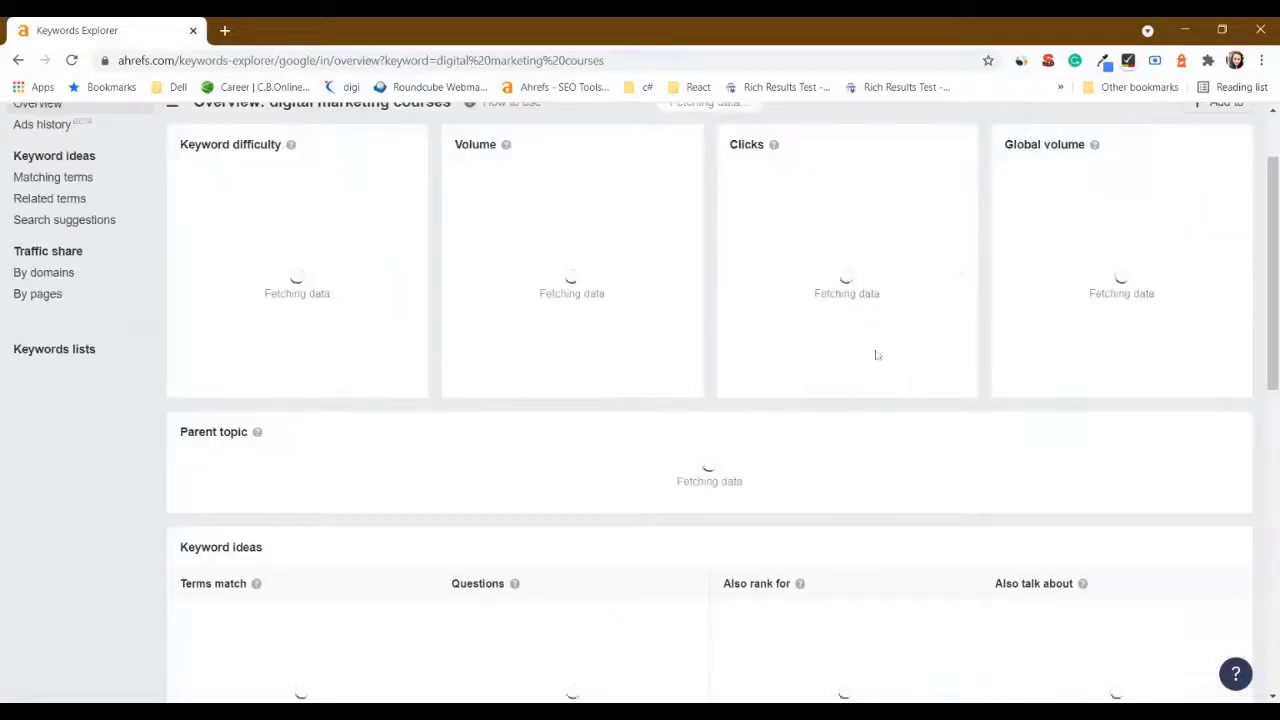
Step: Examine the overview metrics for the keyword, including keyword difficulty, volume, CPC and clicks
scroll(509, 432, "up", 1)
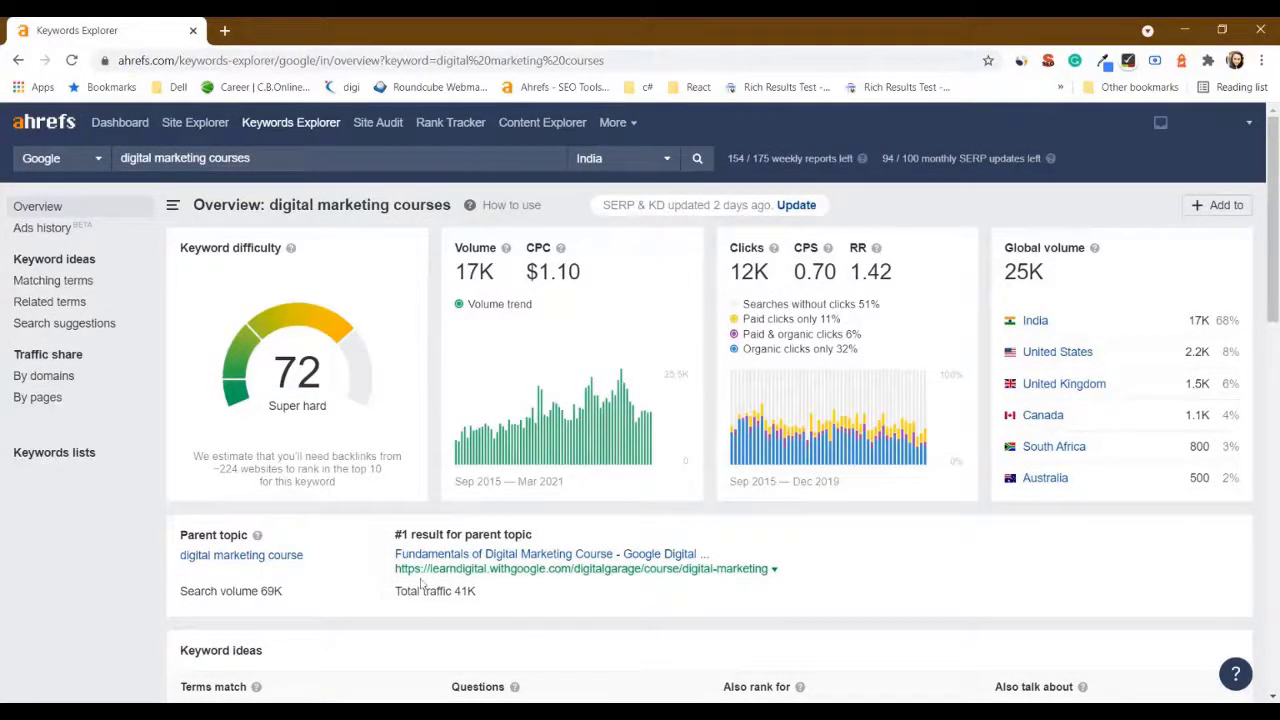
left_click_drag(452, 206, 268, 206)
left_click(358, 400)
scroll(358, 400, "down", 1)
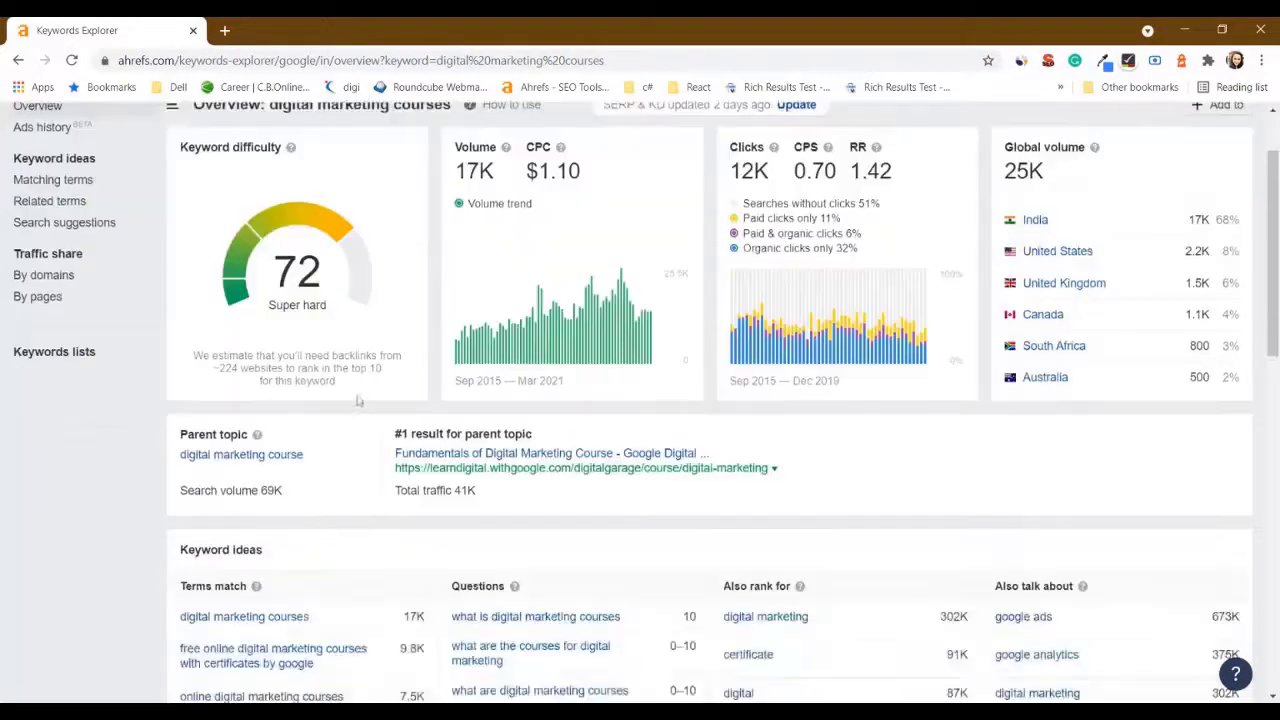
scroll(358, 400, "down", 3)
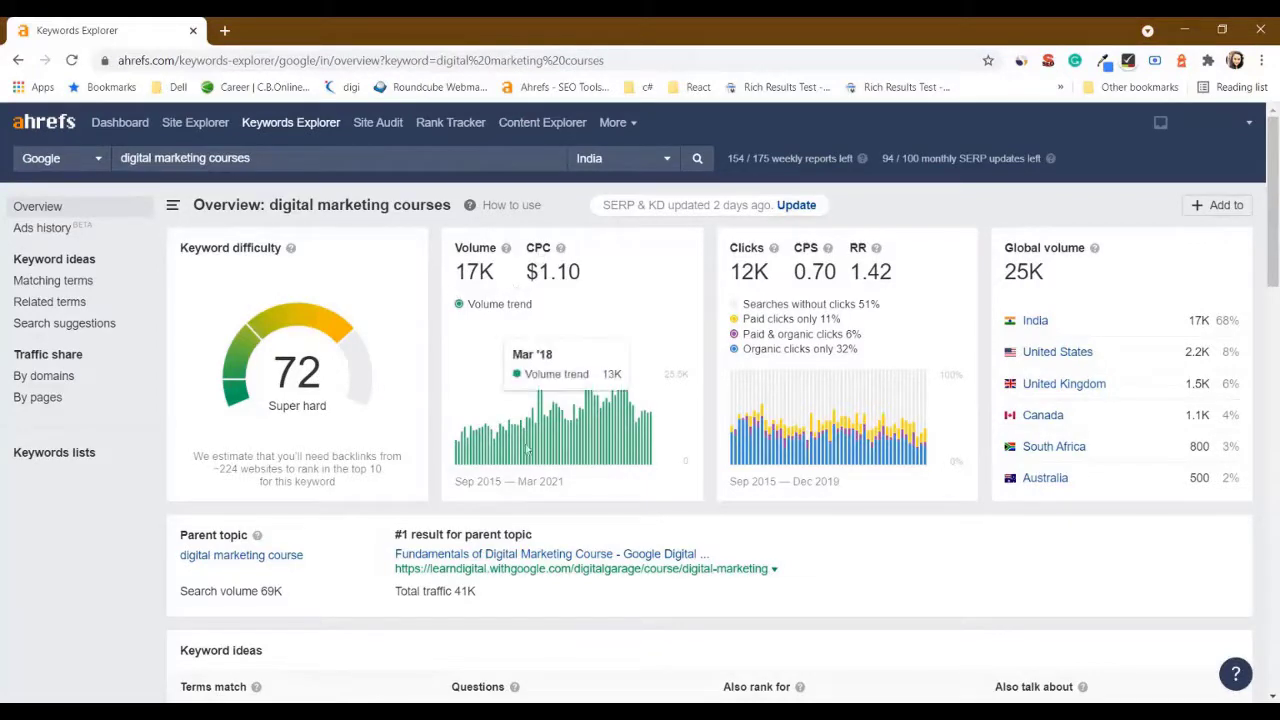
Step: Examine the Terms match keyword ideas and open the full list of matching terms
scroll(515, 400, "down", 3)
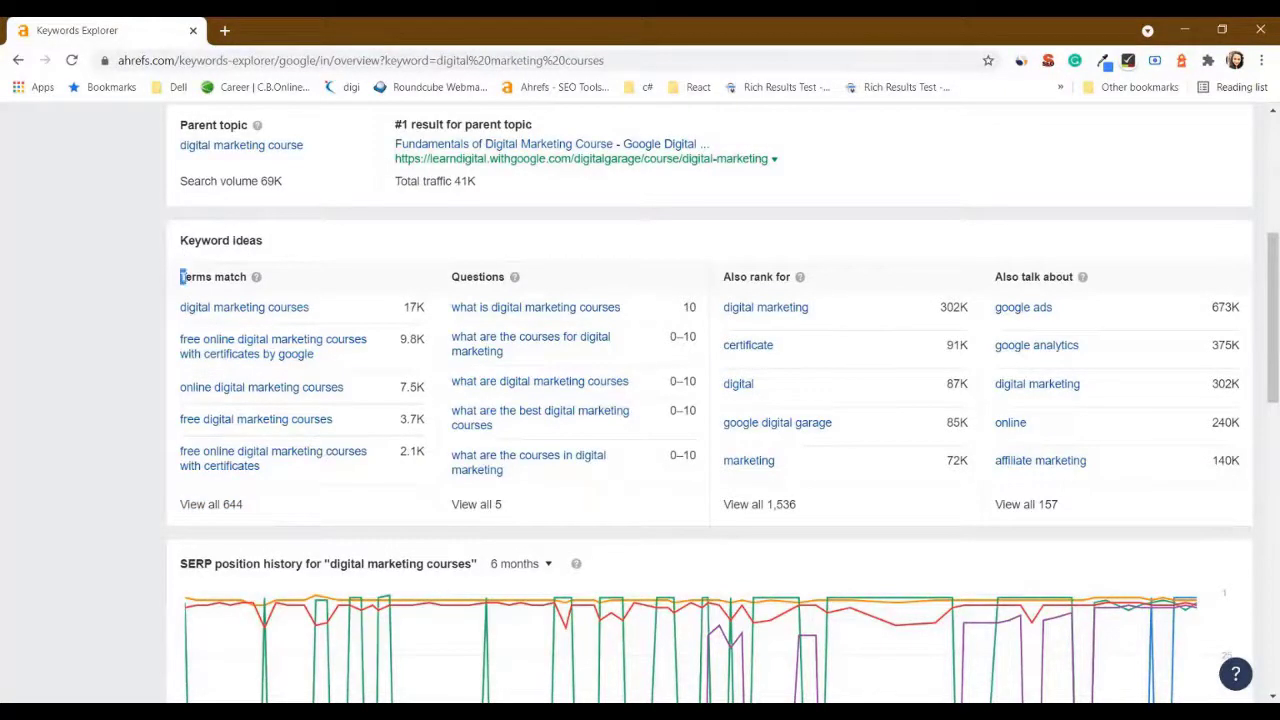
left_click_drag(183, 276, 250, 277)
left_click(293, 286)
left_click_drag(323, 312, 186, 308)
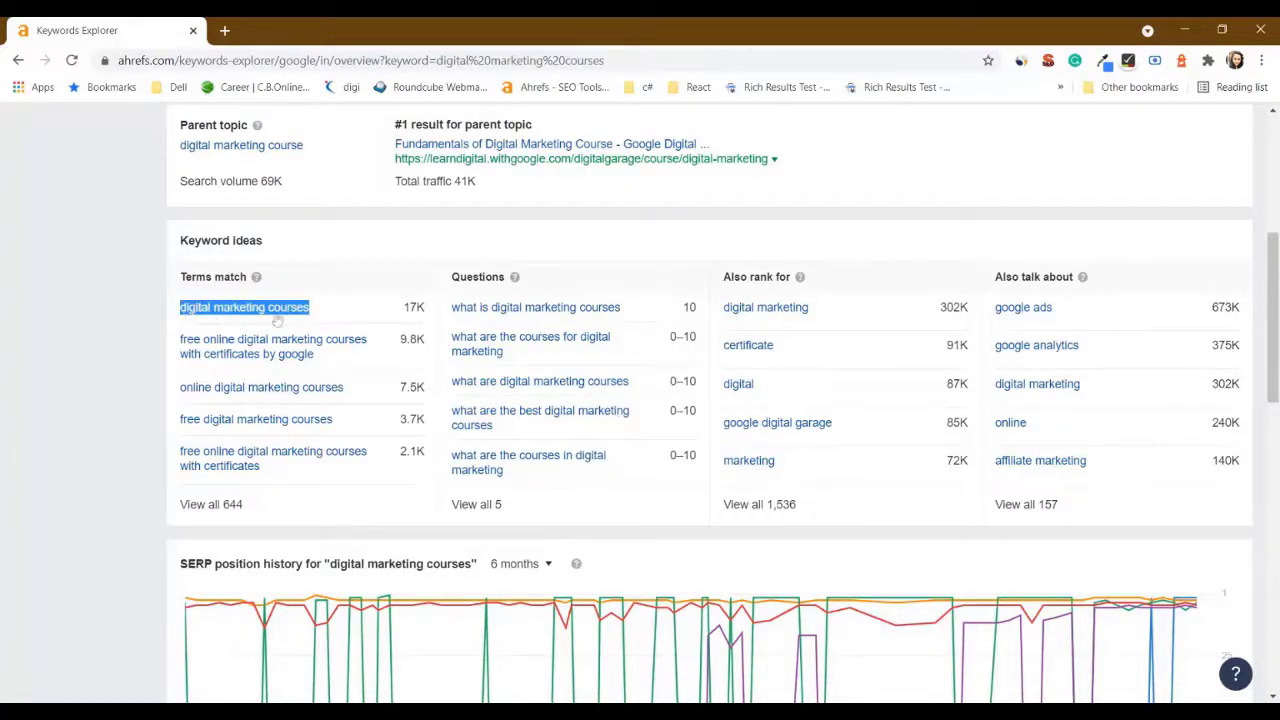
left_click(286, 491)
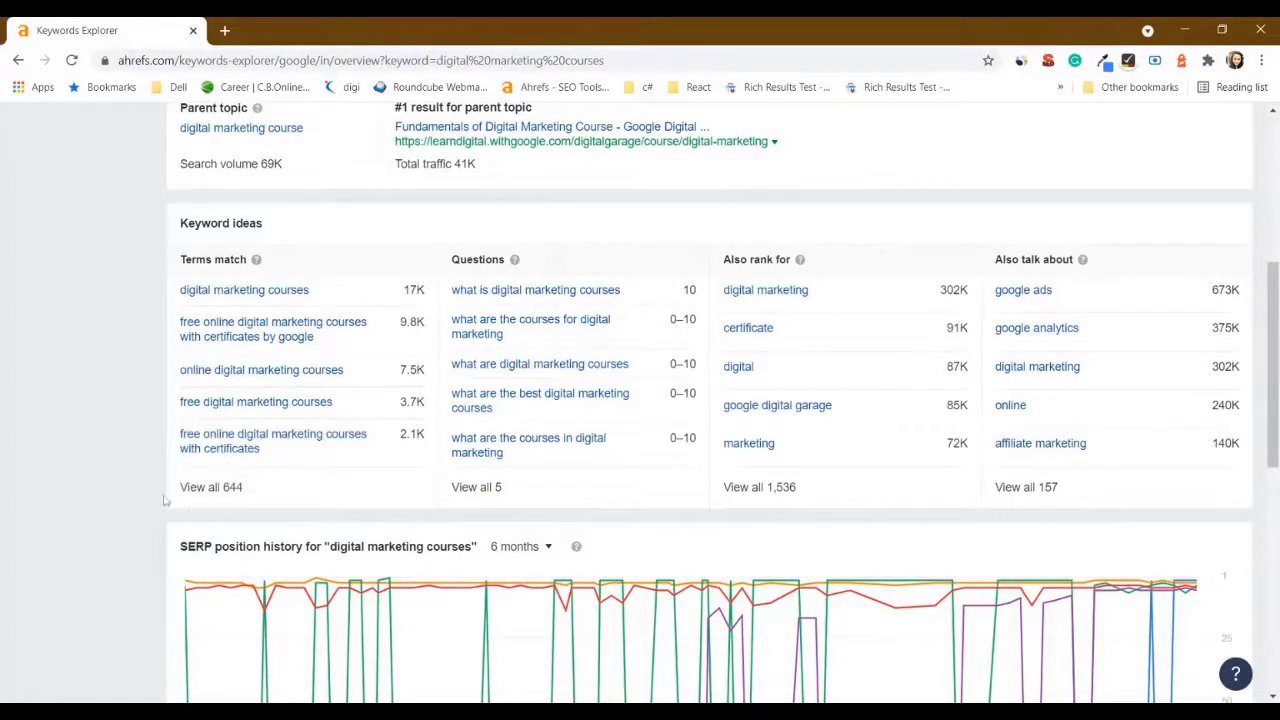
left_click(228, 490)
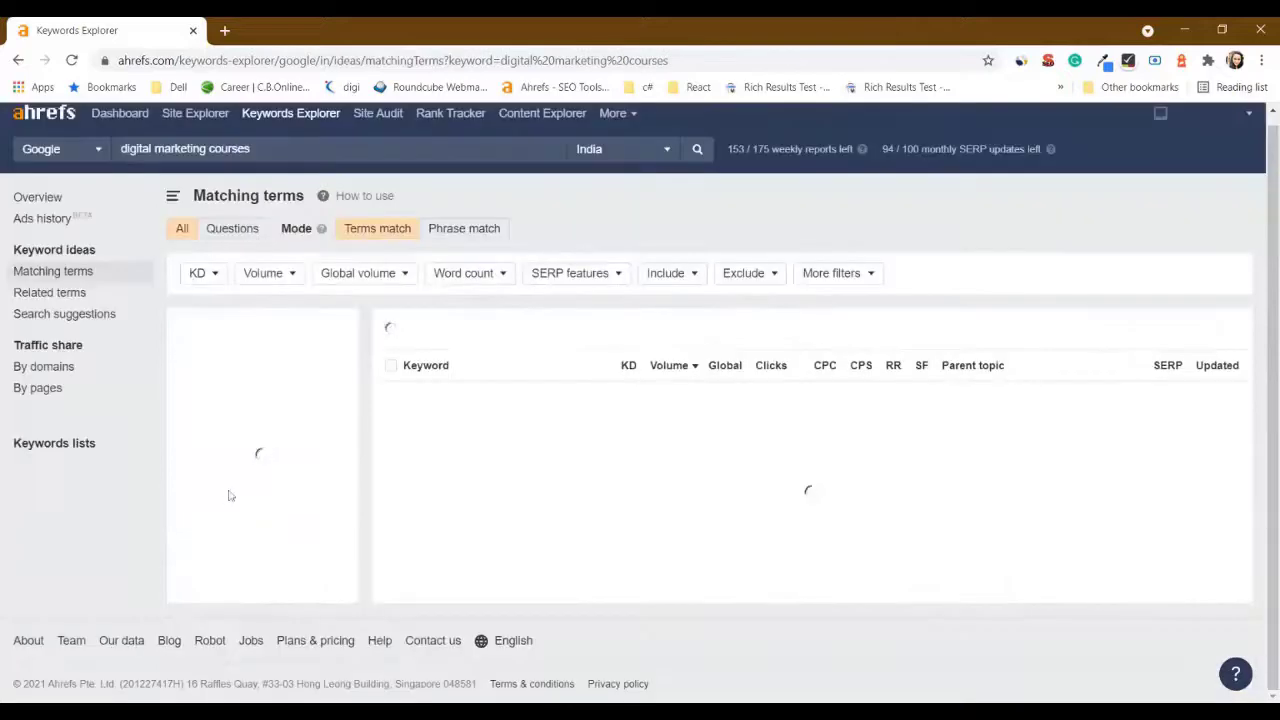
Step: Look through the whole first page of matching terms down to its page navigation
scroll(229, 491, "down", 5)
scroll(628, 351, "up", 5)
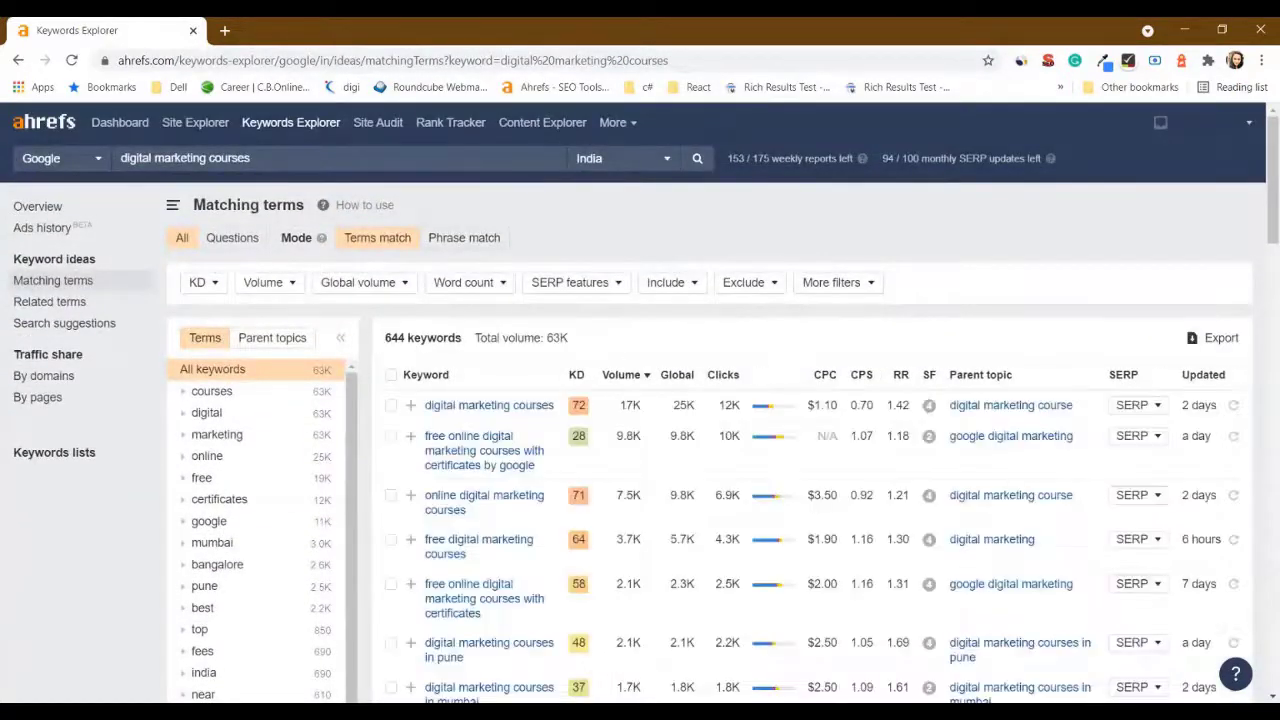
scroll(524, 364, "down", 15)
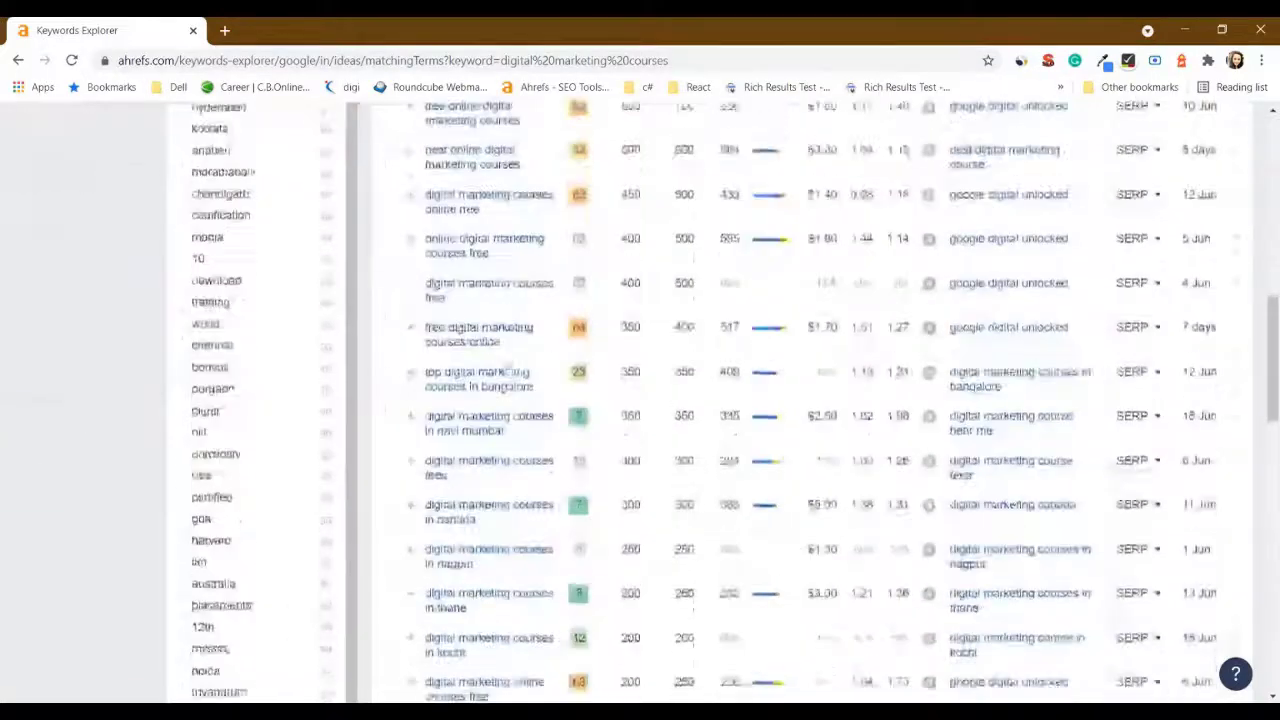
scroll(507, 369, "down", 12)
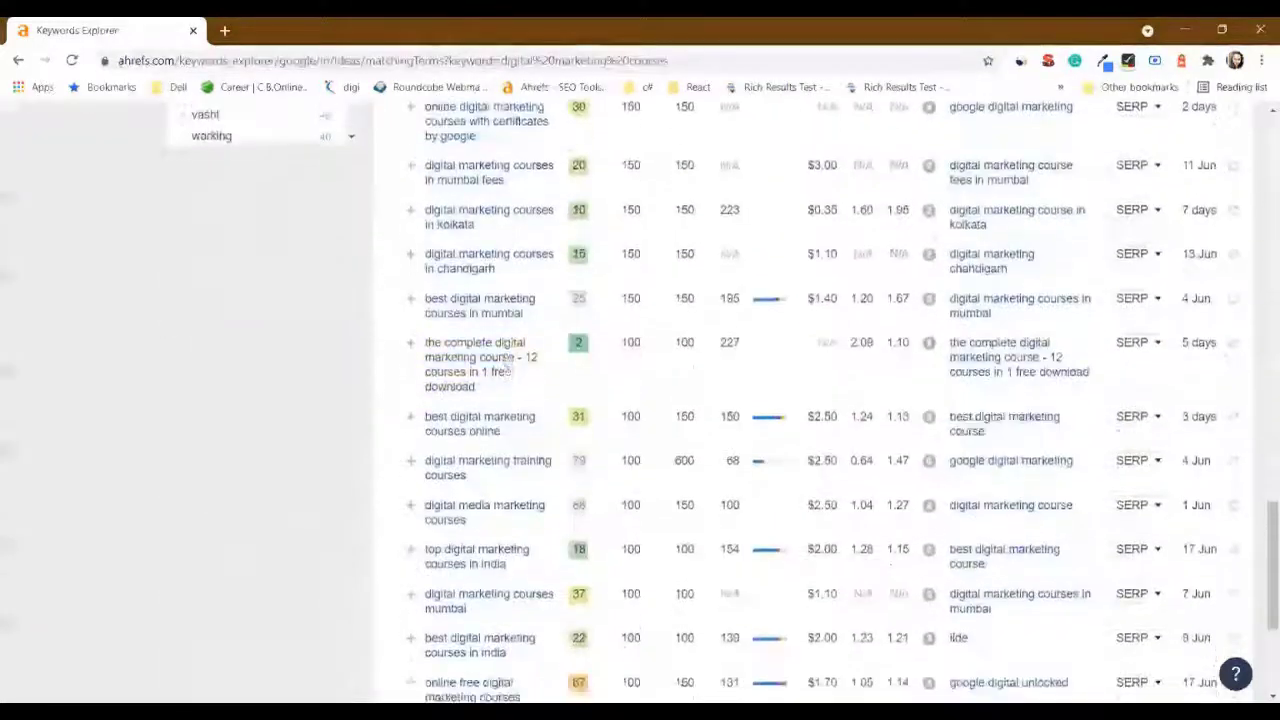
scroll(507, 369, "down", 5)
scroll(507, 369, "up", 20)
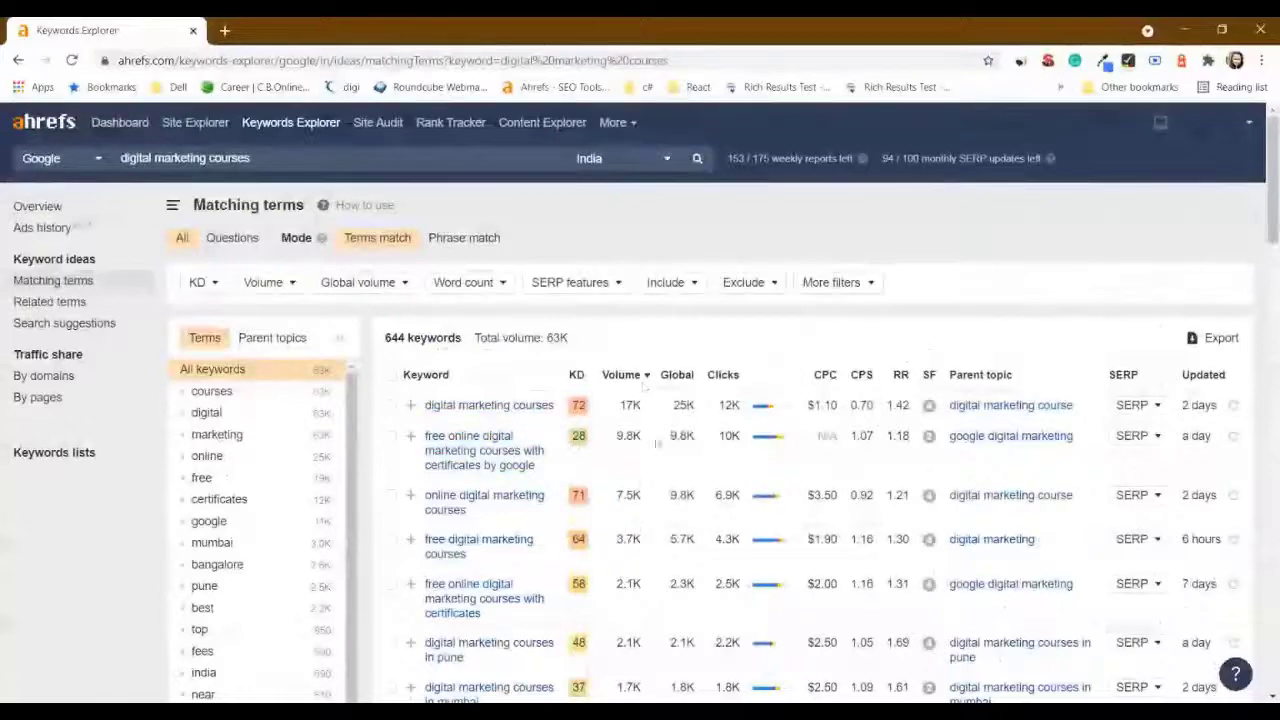
scroll(615, 395, "down", 5)
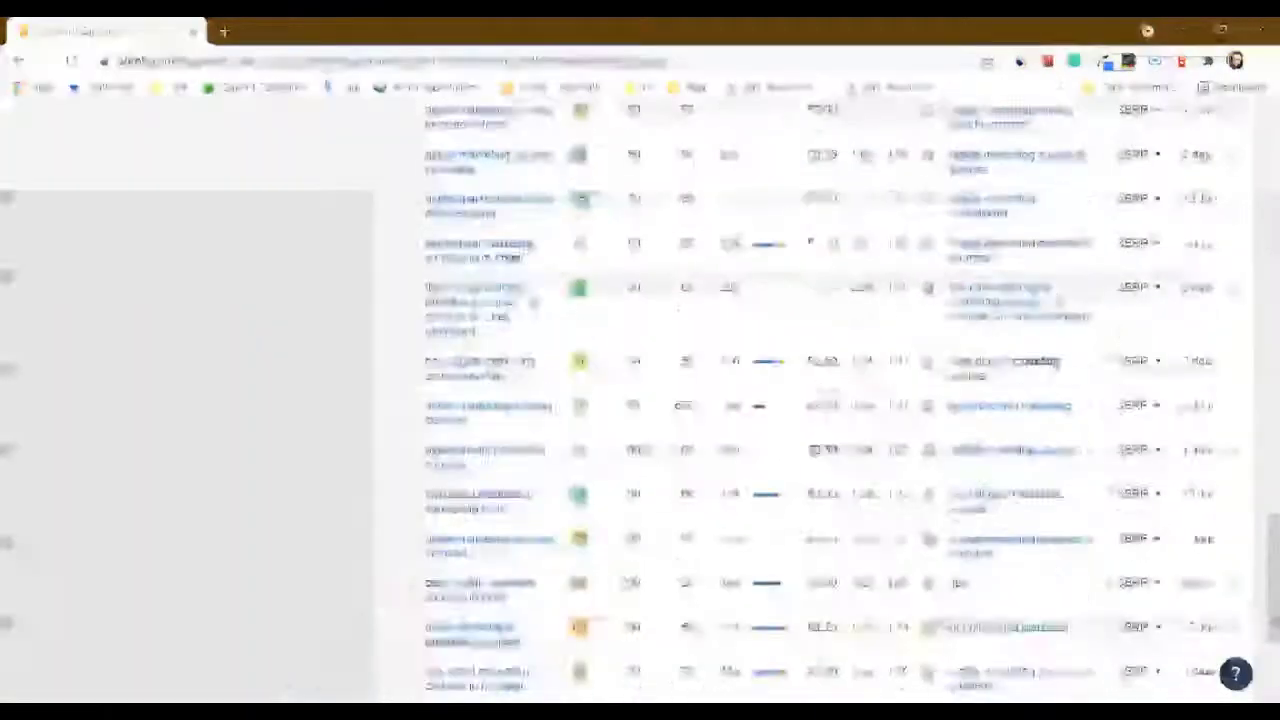
scroll(1040, 362, "down", 3)
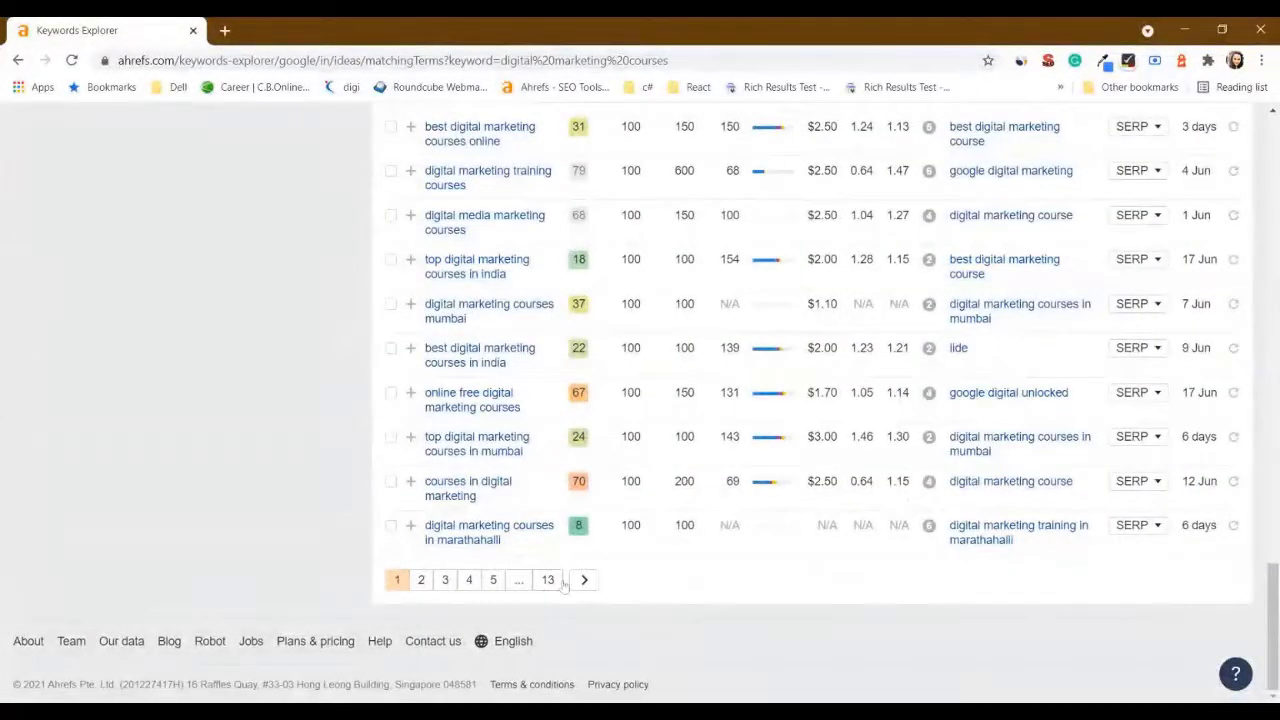
Step: Sort the matching terms by ascending volume and switch the sorting back to descending
scroll(563, 587, "up", 15)
left_click(628, 374)
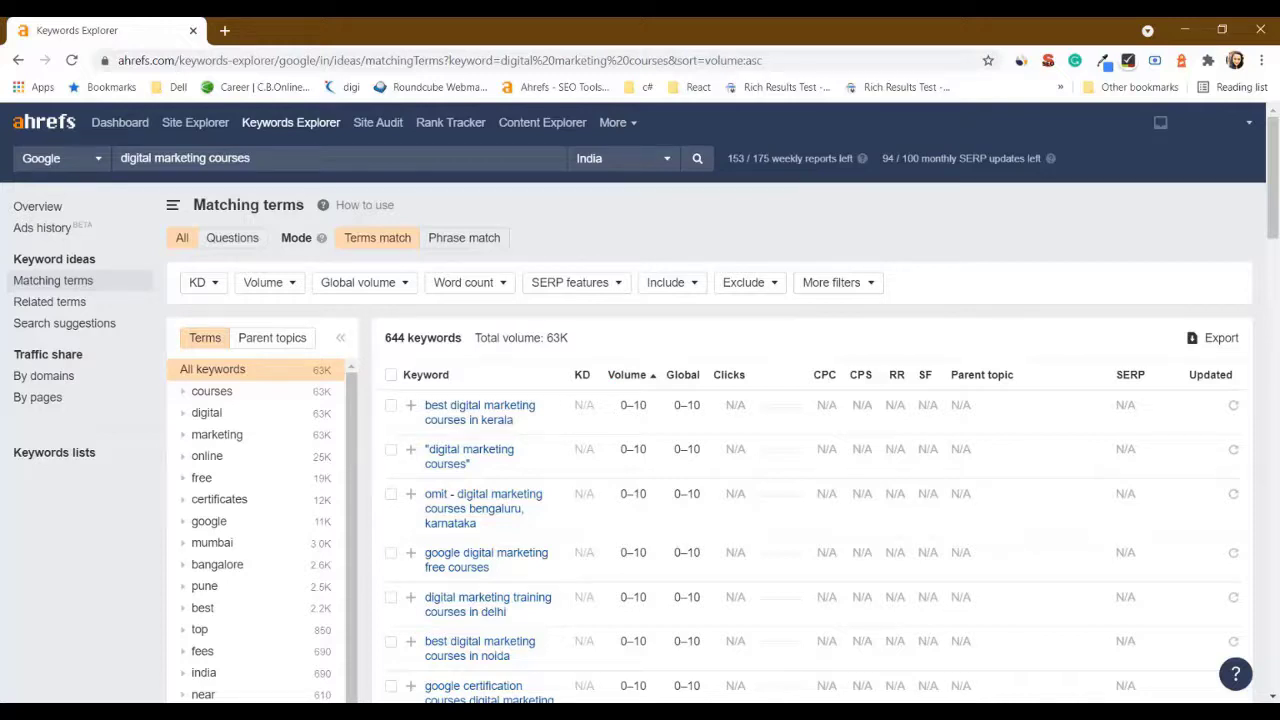
left_click(642, 378)
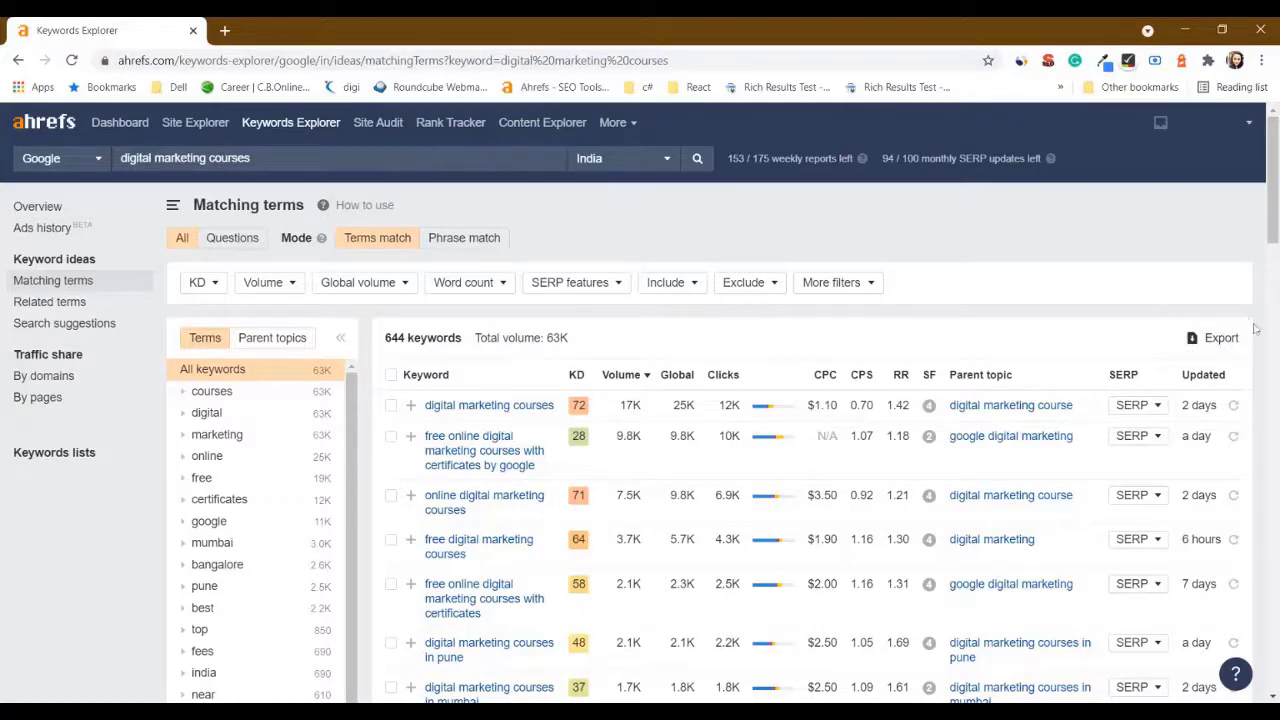
Step: Examine the highest-volume matching terms, in particular "free online digital marketing courses with certificates by google"
scroll(491, 482, "down", 5)
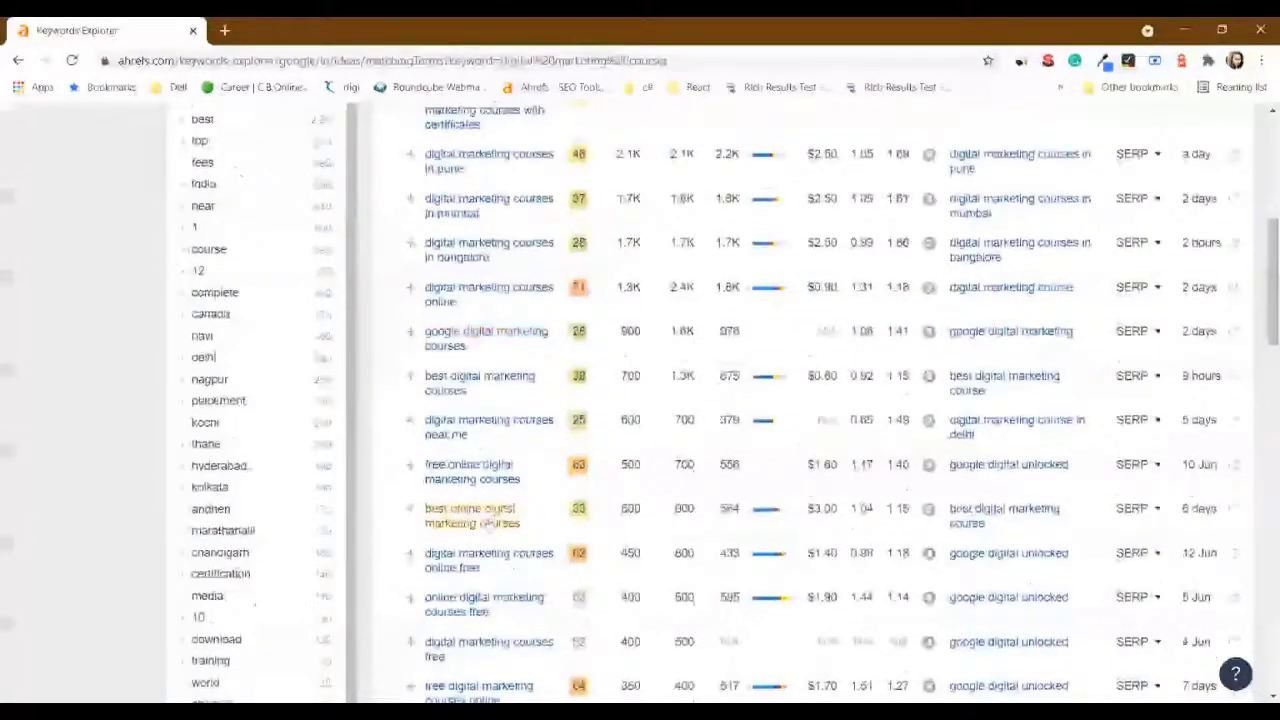
scroll(487, 525, "up", 5)
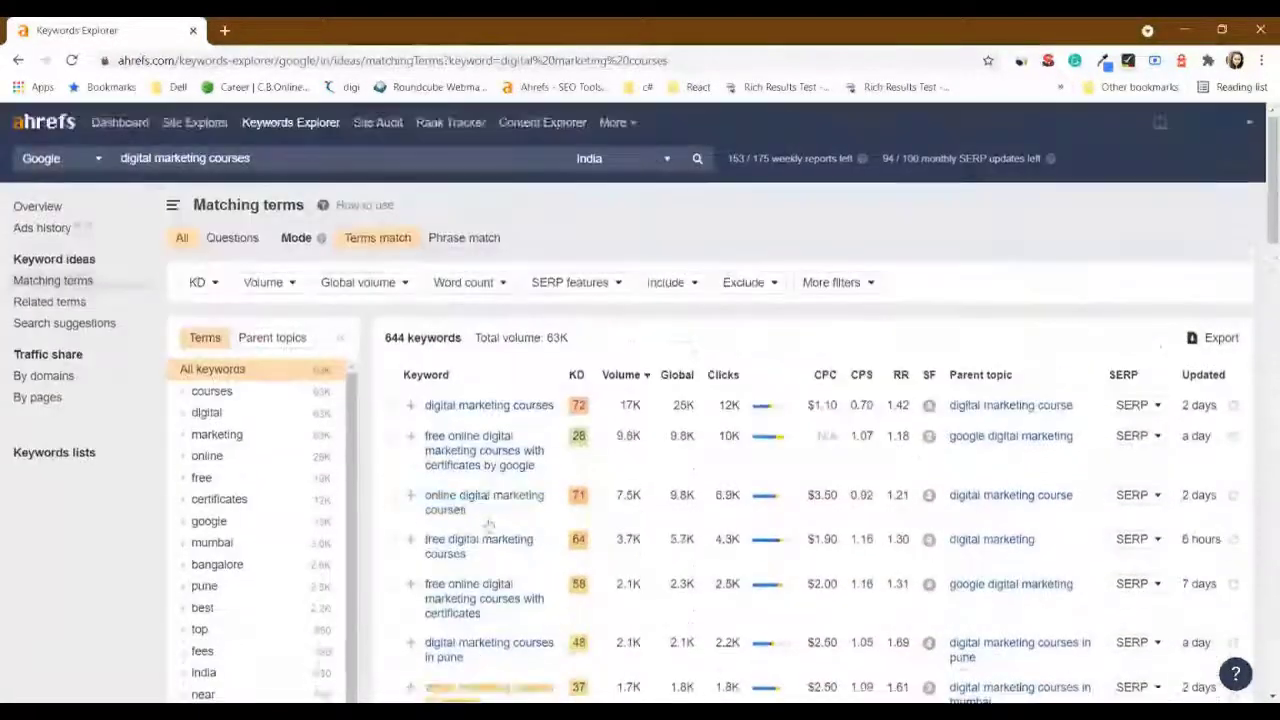
scroll(487, 527, "down", 1)
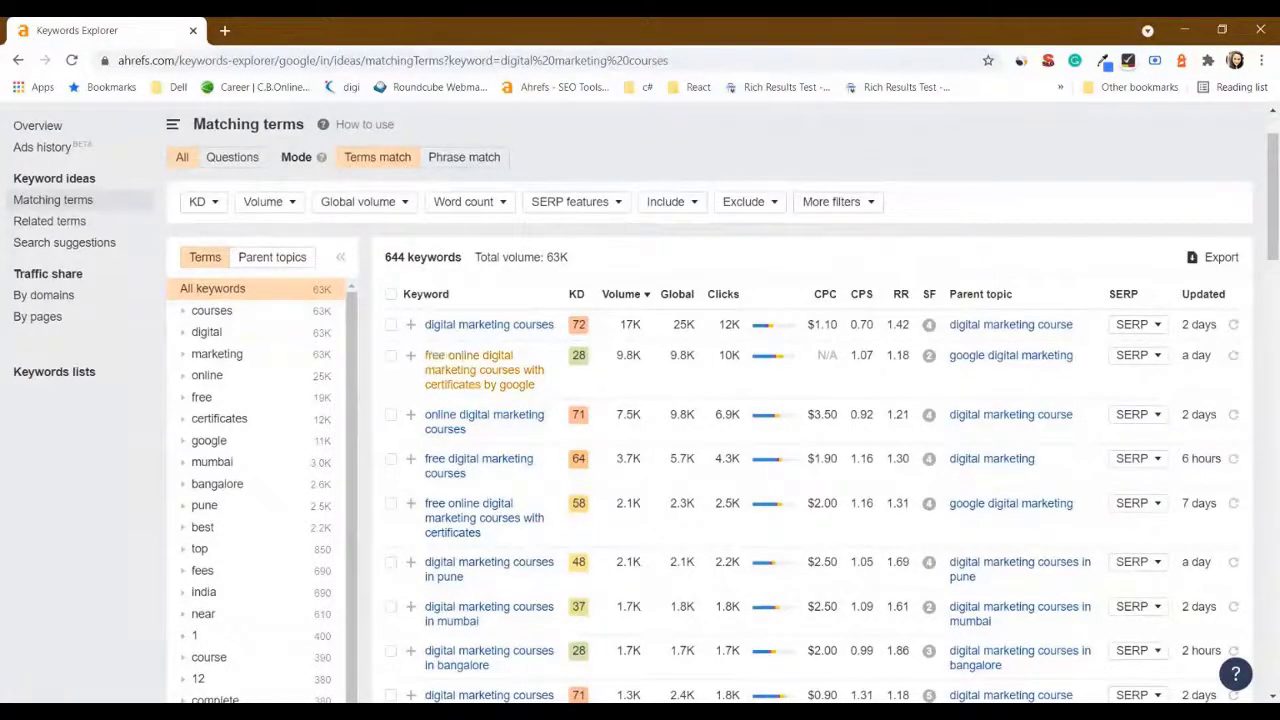
left_click_drag(424, 357, 551, 406)
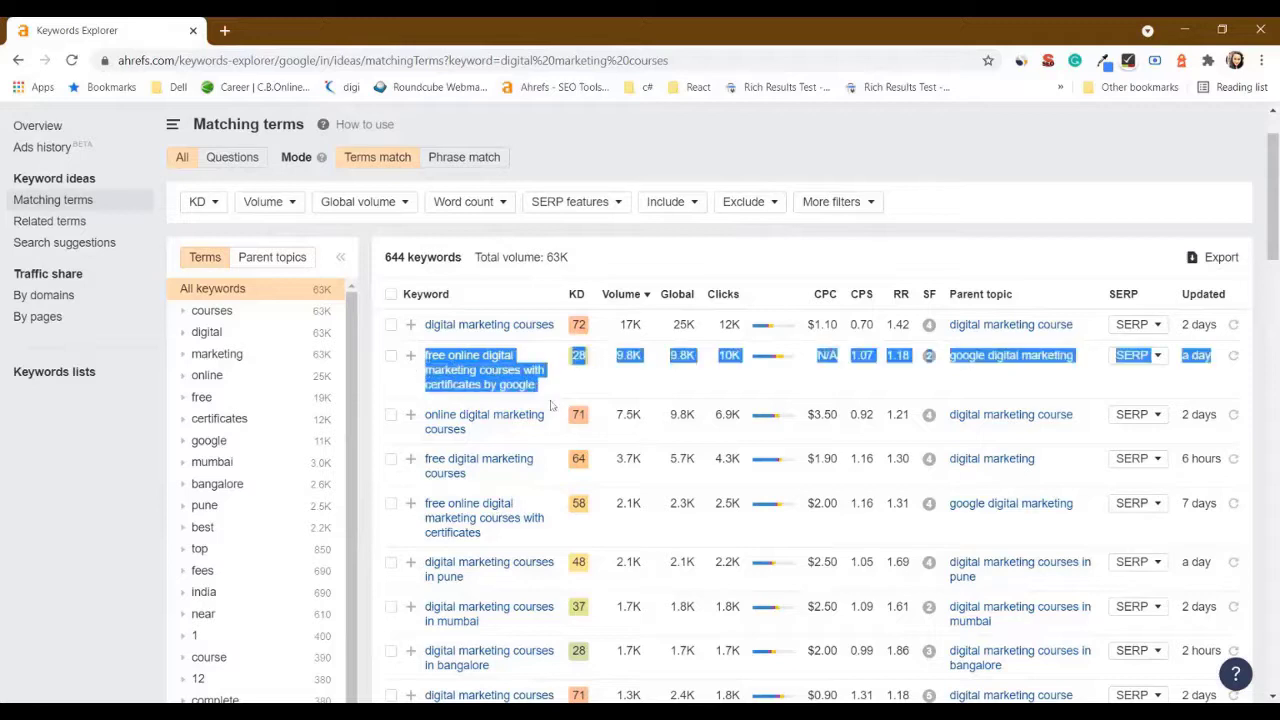
left_click(587, 390)
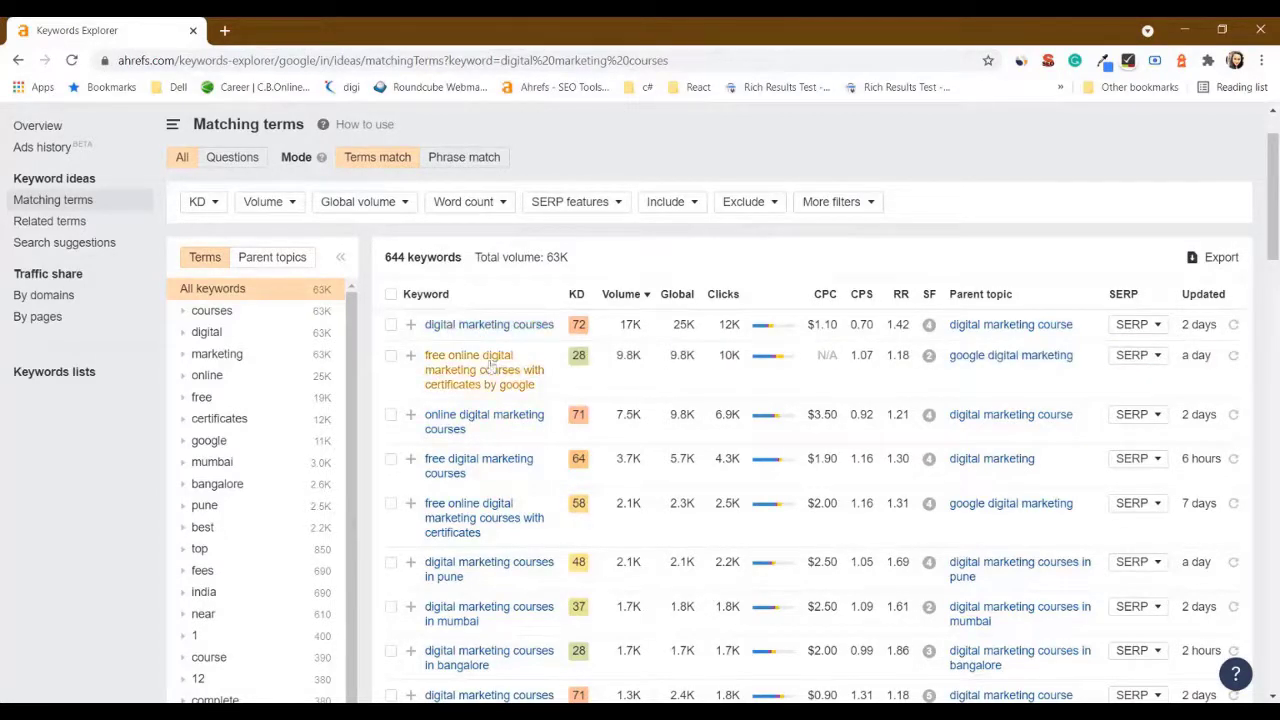
Step: Filter the matching terms to a volume from 500 to 17000 and look through the filtered keywords
scroll(487, 366, "up", 2)
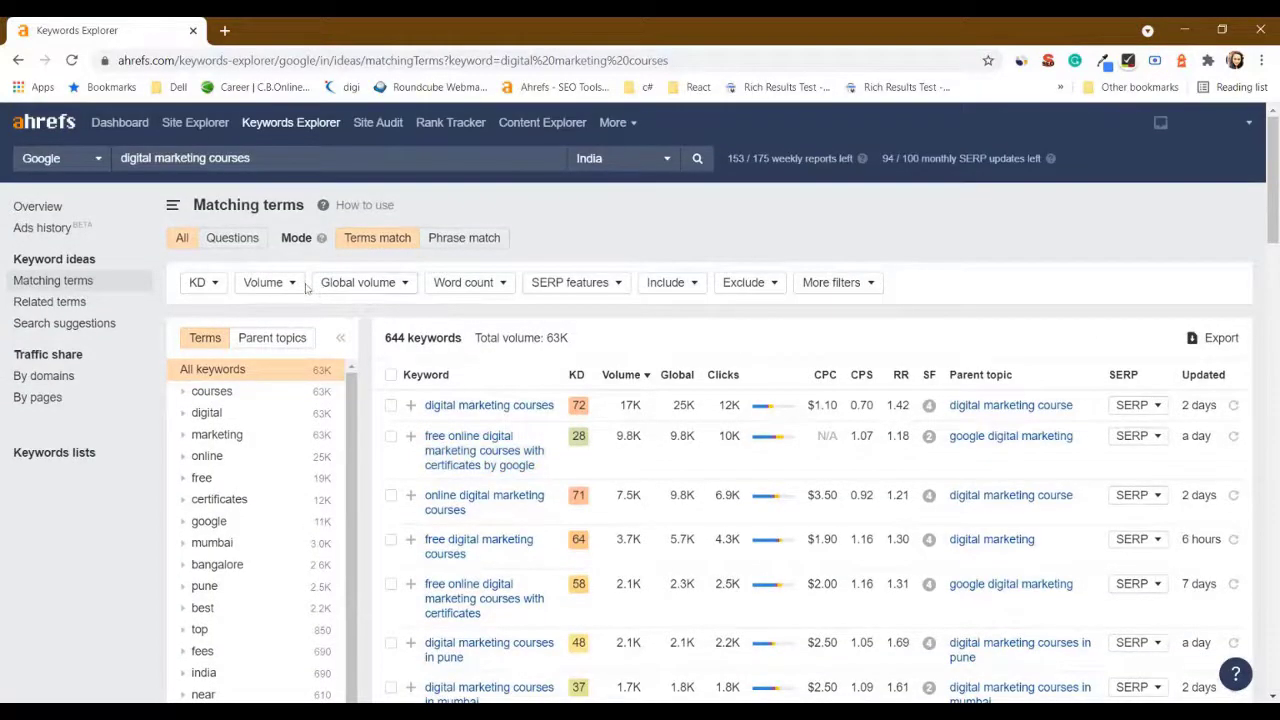
left_click(297, 285)
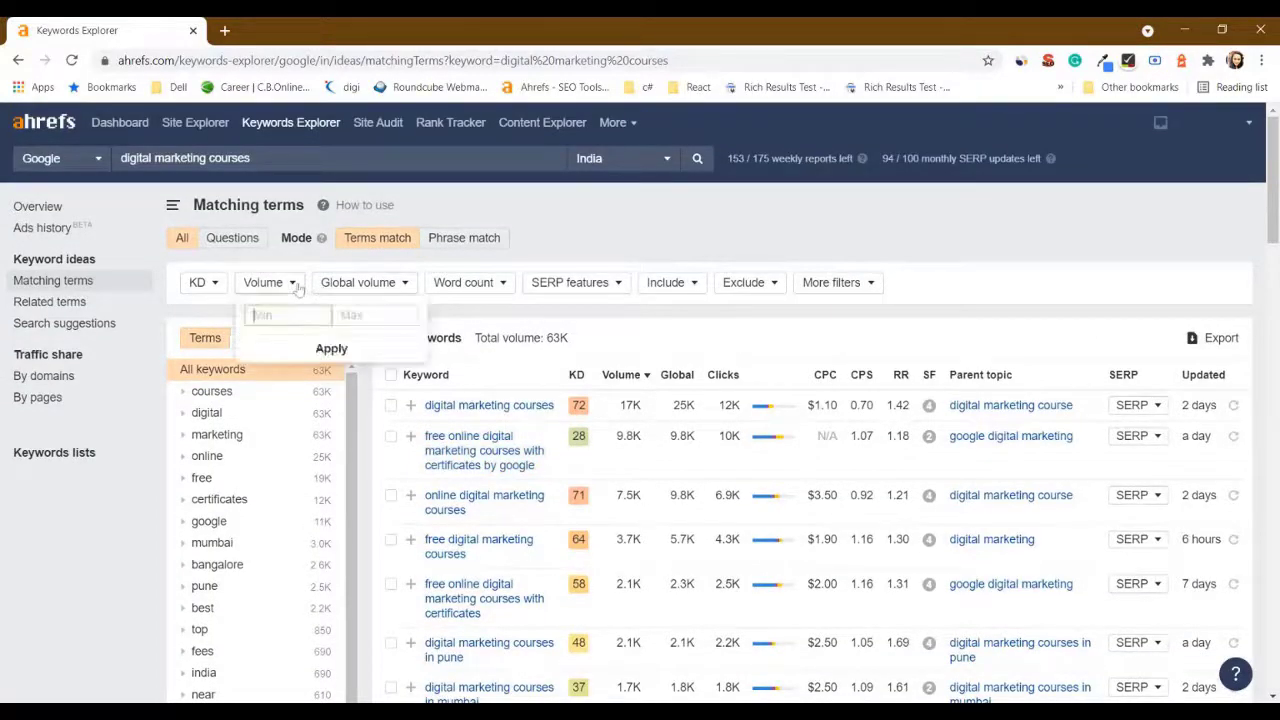
left_click(297, 285)
left_click(297, 285)
type("500")
left_click(375, 315)
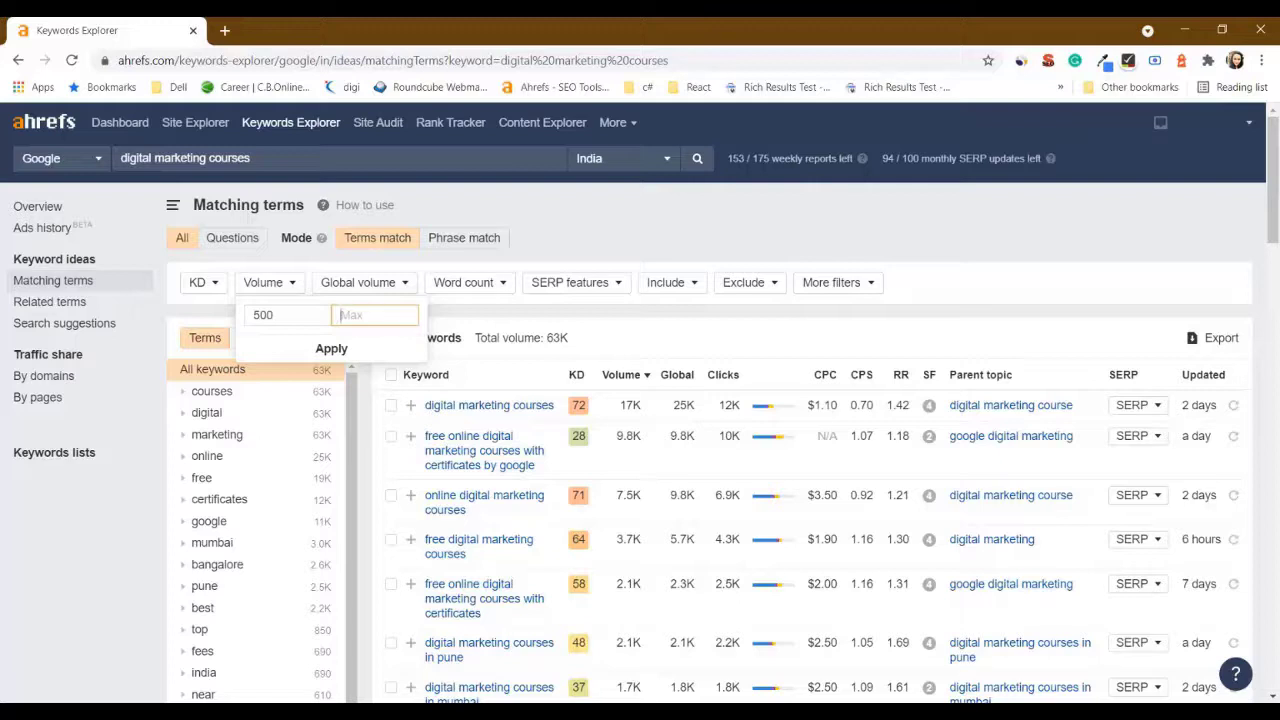
type("17000")
left_click(334, 348)
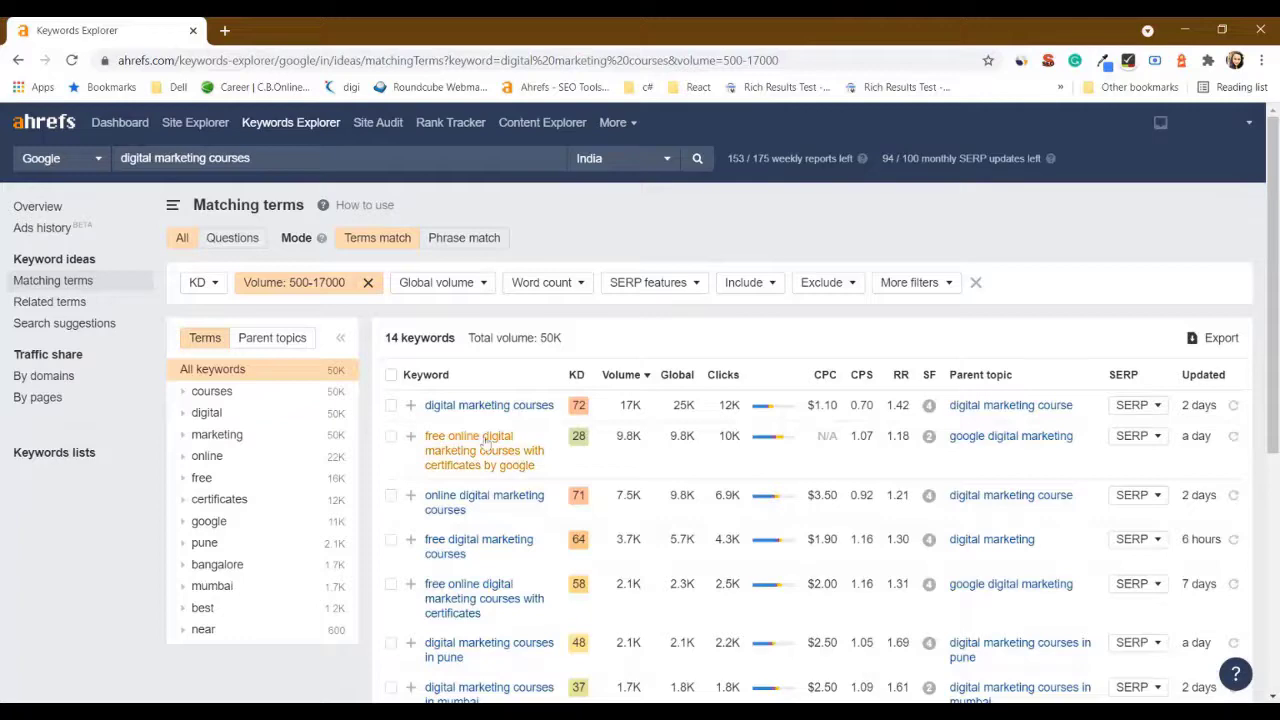
scroll(484, 443, "down", 3)
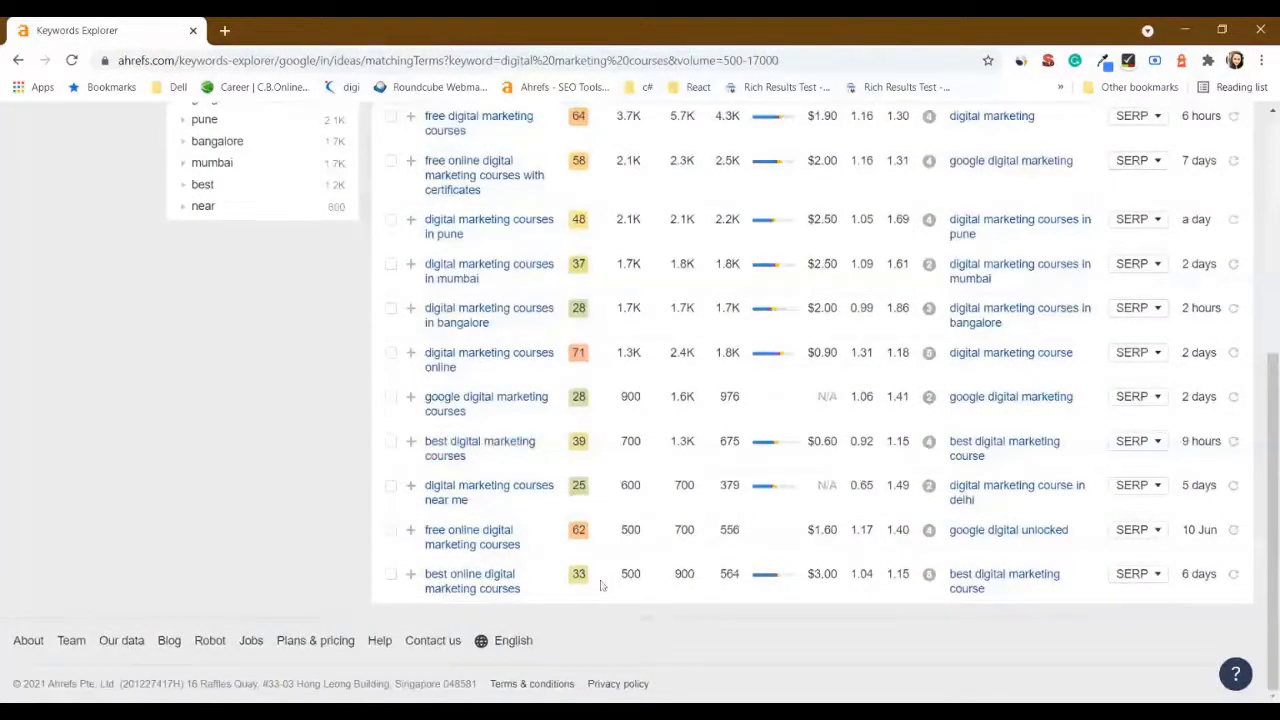
scroll(575, 292, "up", 2)
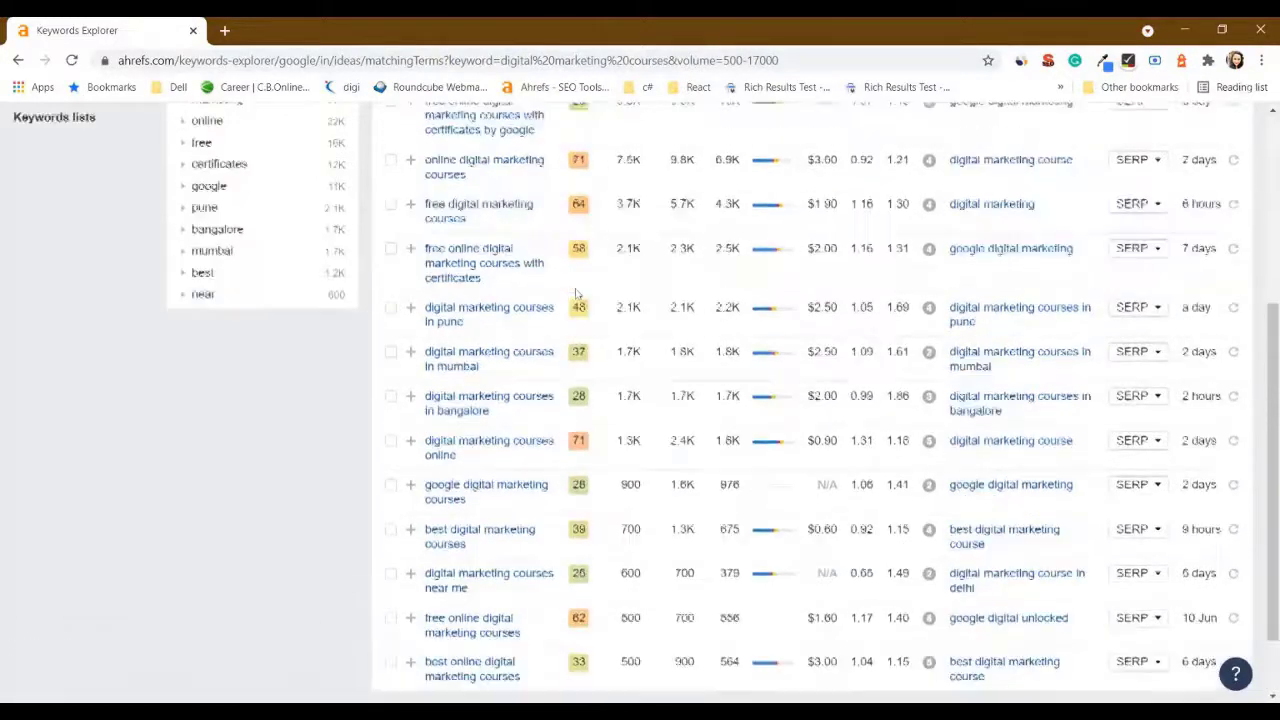
Step: Look over the volume-filtered keywords once more and remove the volume filter from the matching terms
scroll(575, 292, "up", 5)
scroll(578, 292, "down", 6)
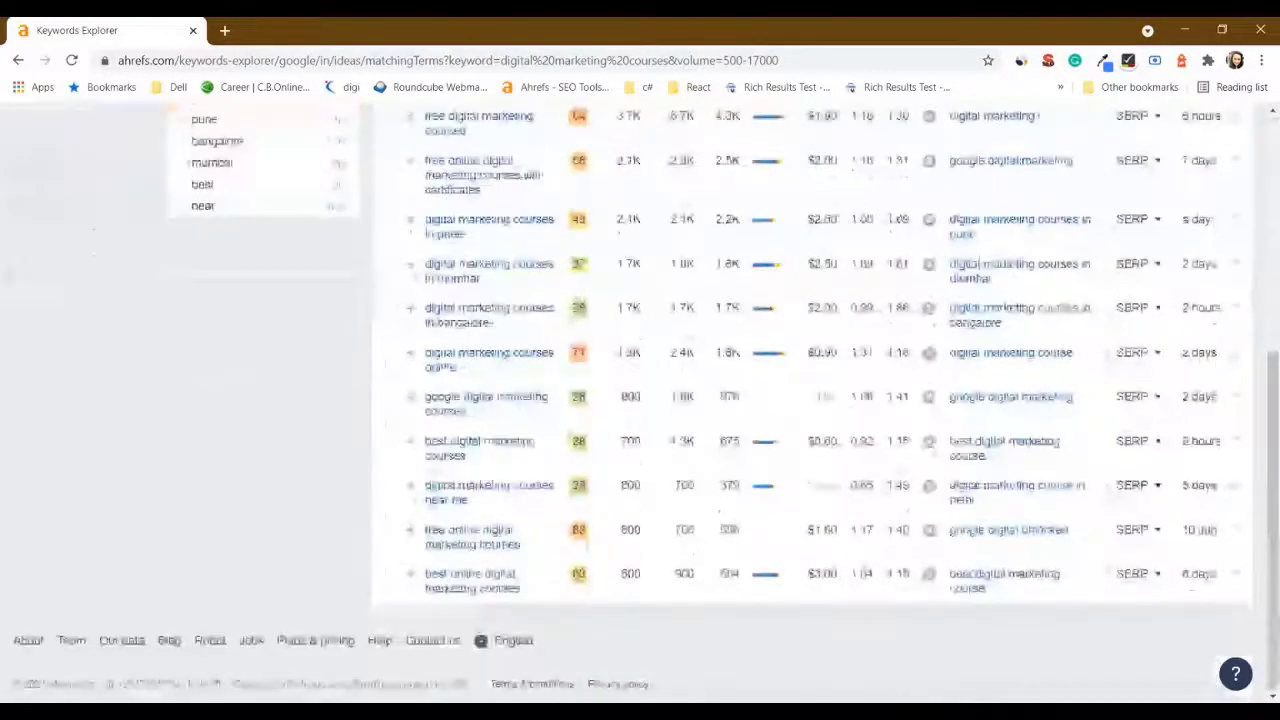
scroll(640, 400, "up", 5)
left_click(367, 282)
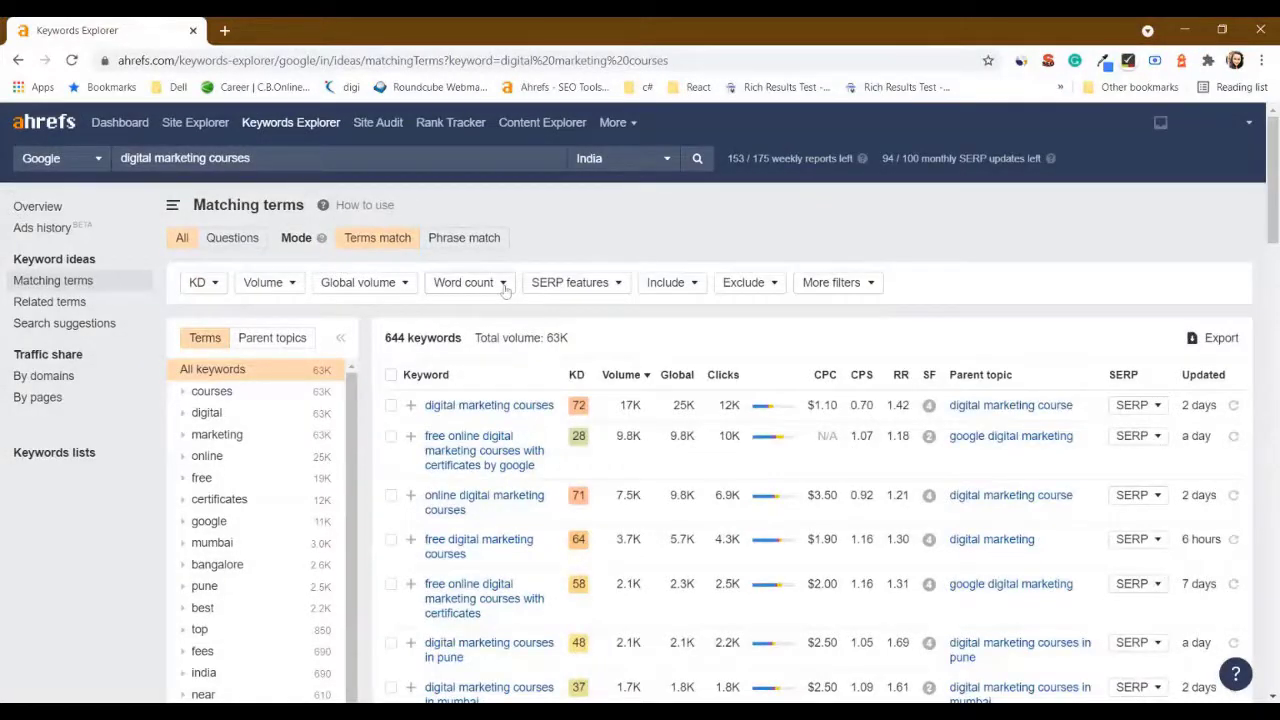
Step: Filter the matching terms to a word count from 5 to 10 and look through the filtered keywords
left_click(504, 286)
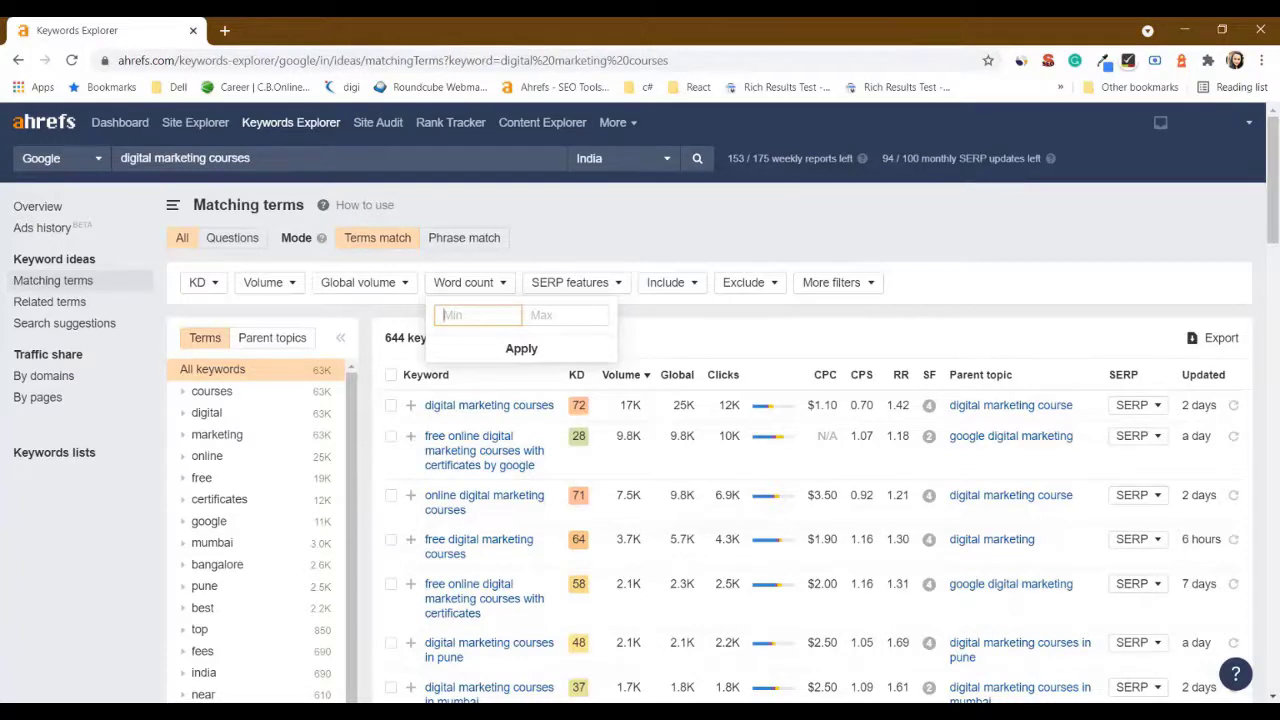
type("5")
left_click(565, 315)
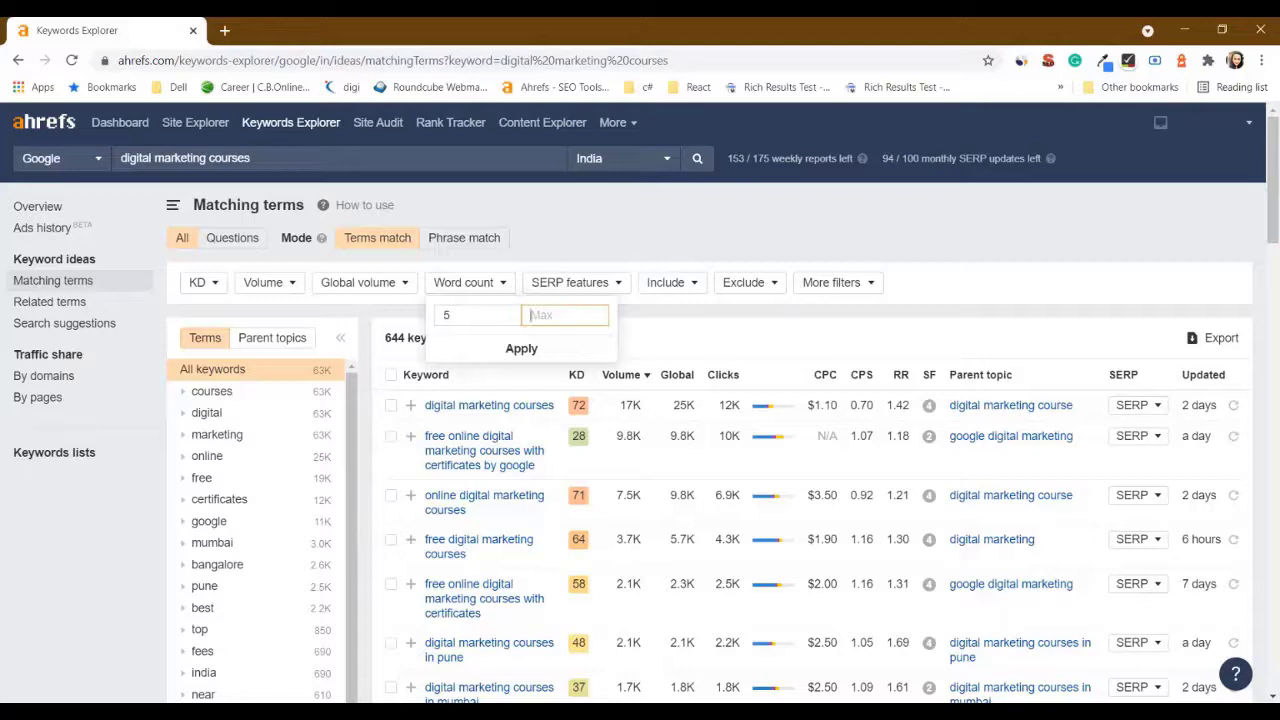
type("10")
left_click(521, 348)
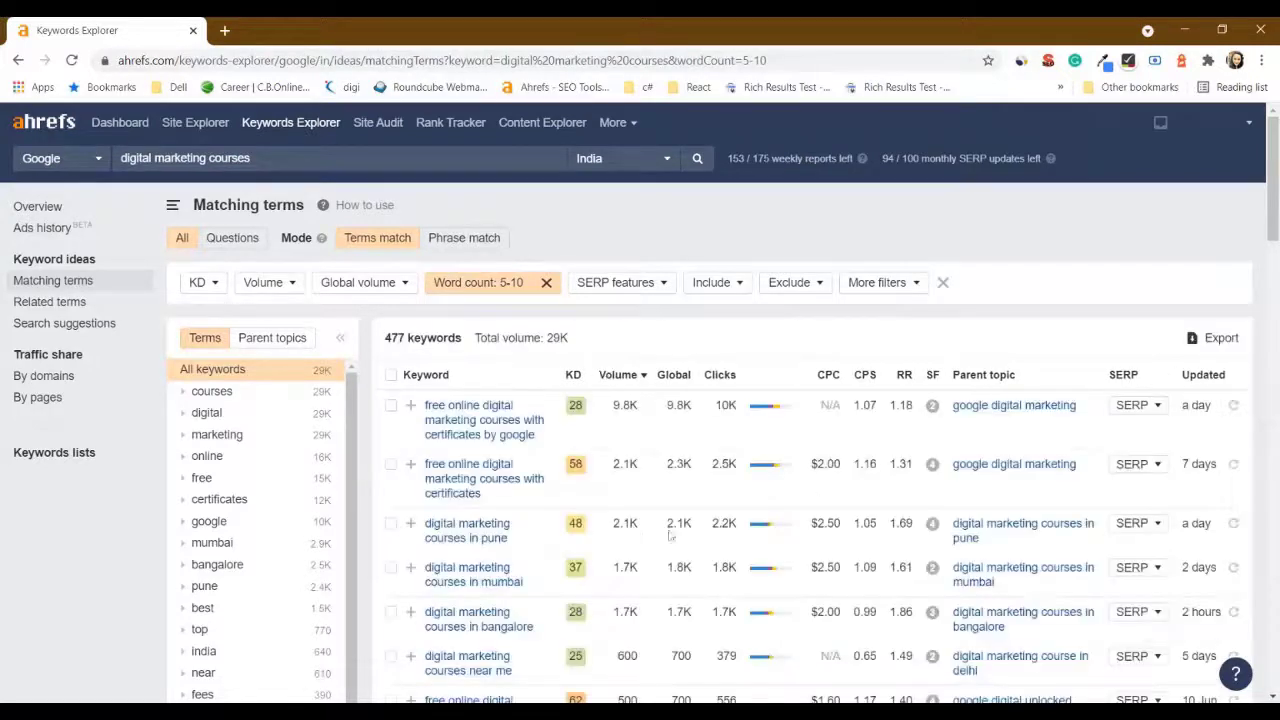
scroll(480, 497, "down", 1)
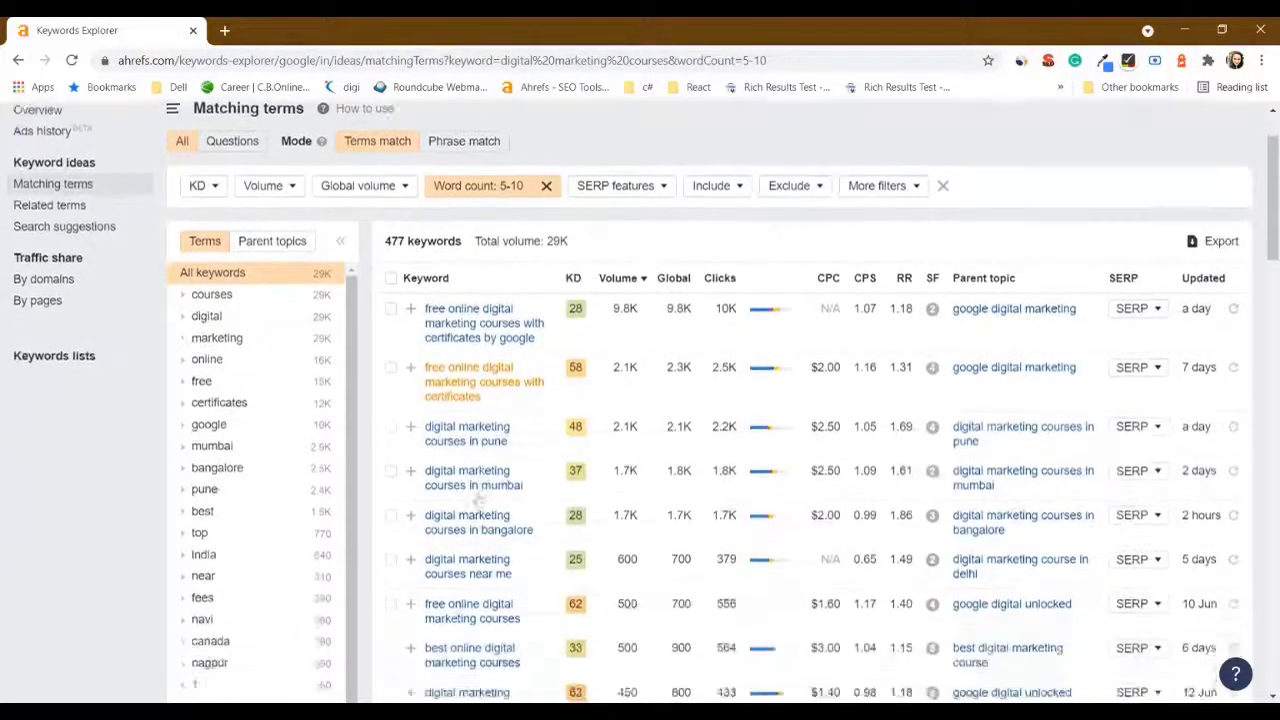
scroll(479, 498, "down", 3)
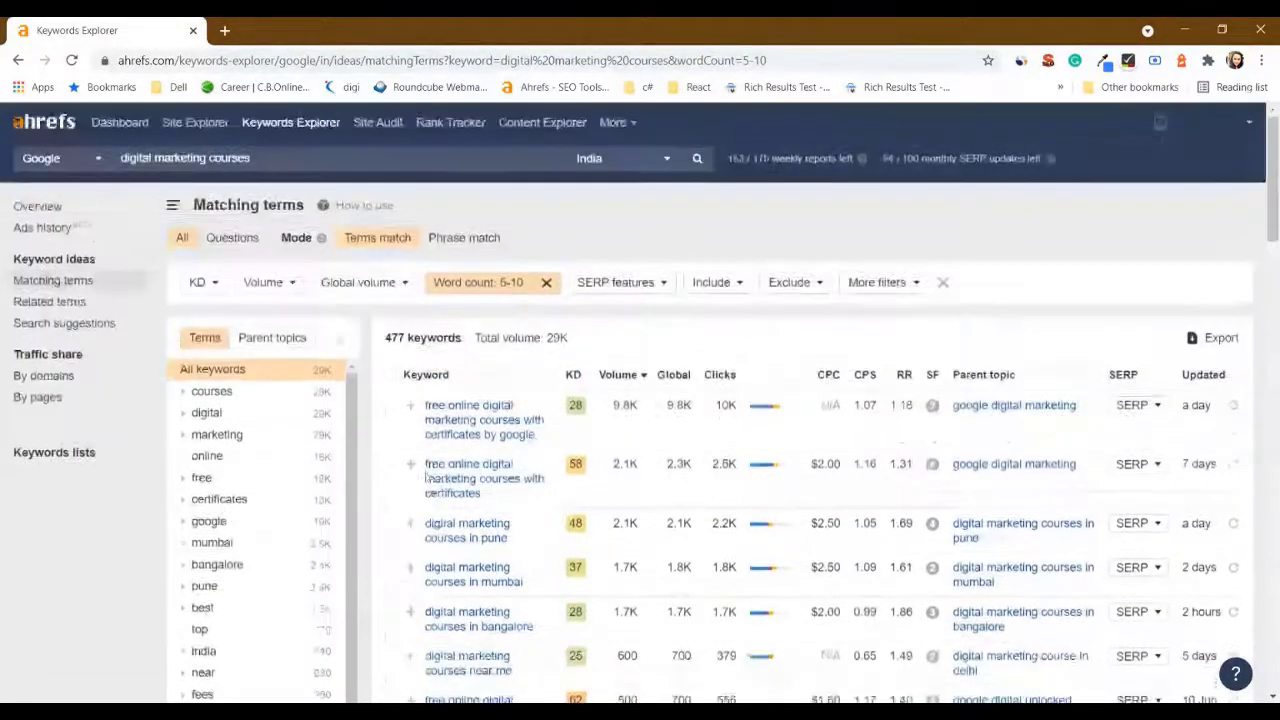
scroll(640, 400, "down", 5)
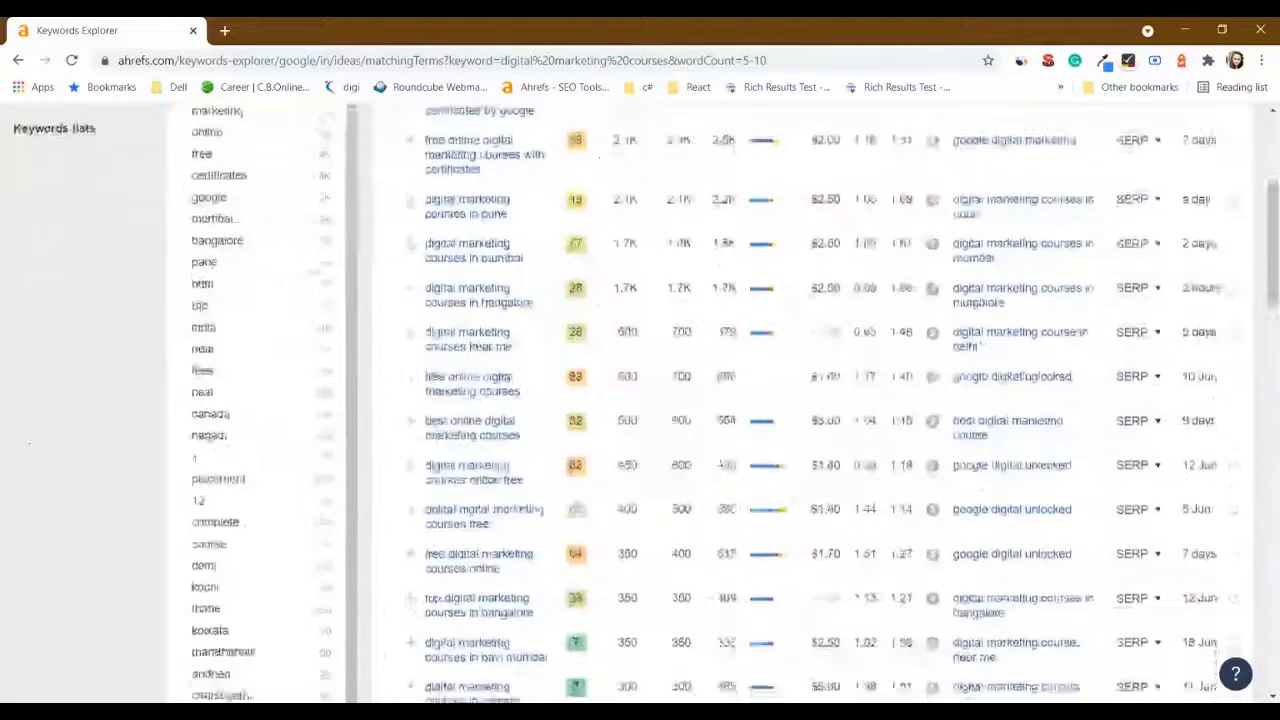
scroll(640, 400, "down", 3)
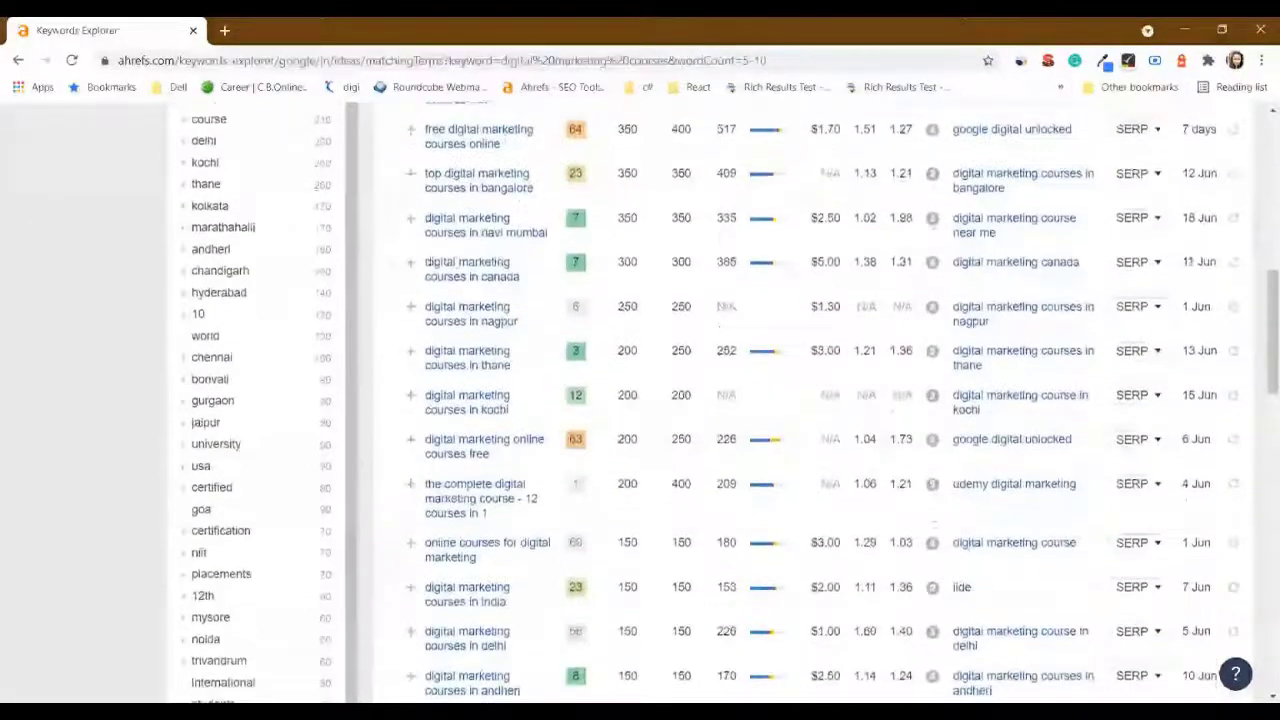
scroll(640, 400, "up", 1)
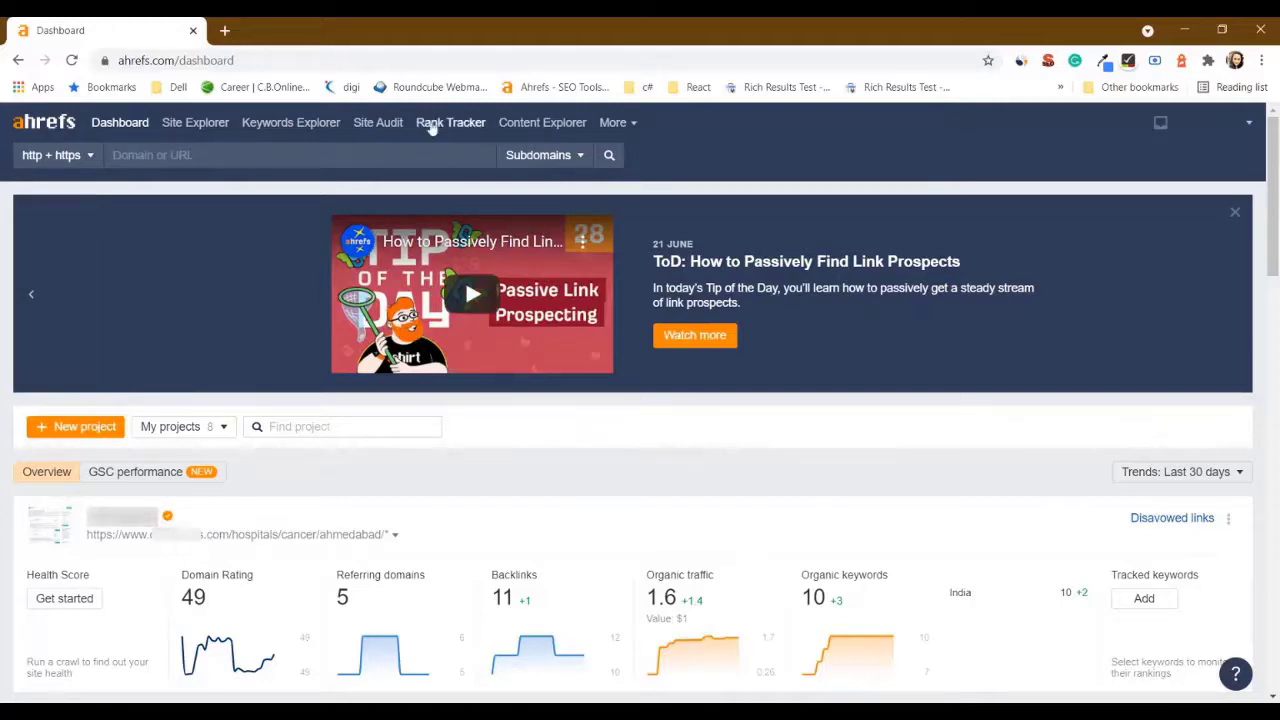
Step: Open Rank Tracker and start a new project with the manual setup
left_click(463, 122)
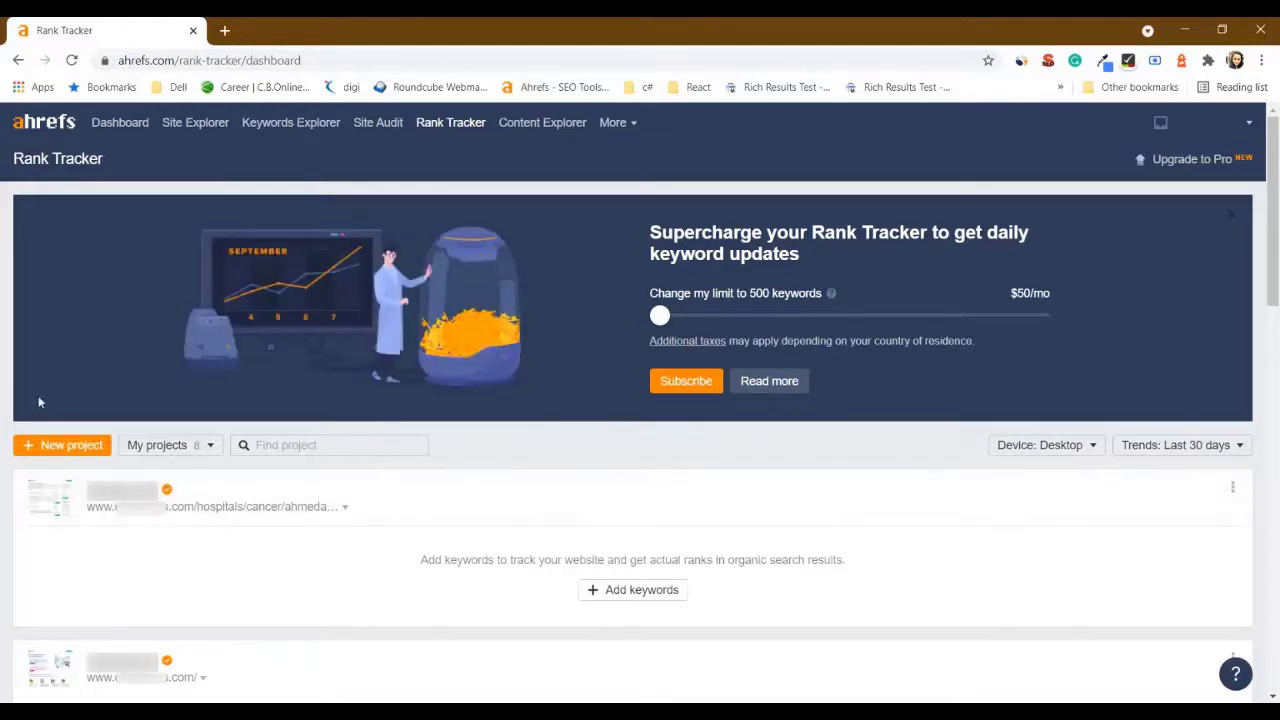
left_click(82, 447)
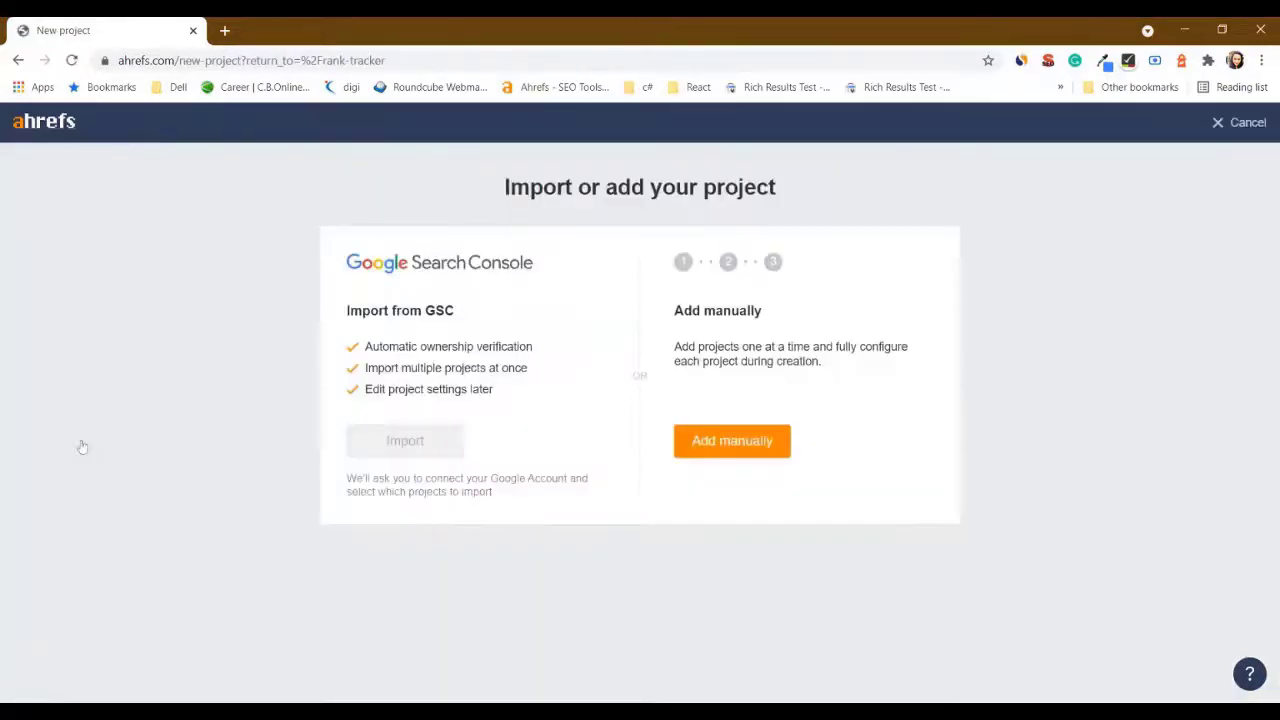
left_click(752, 452)
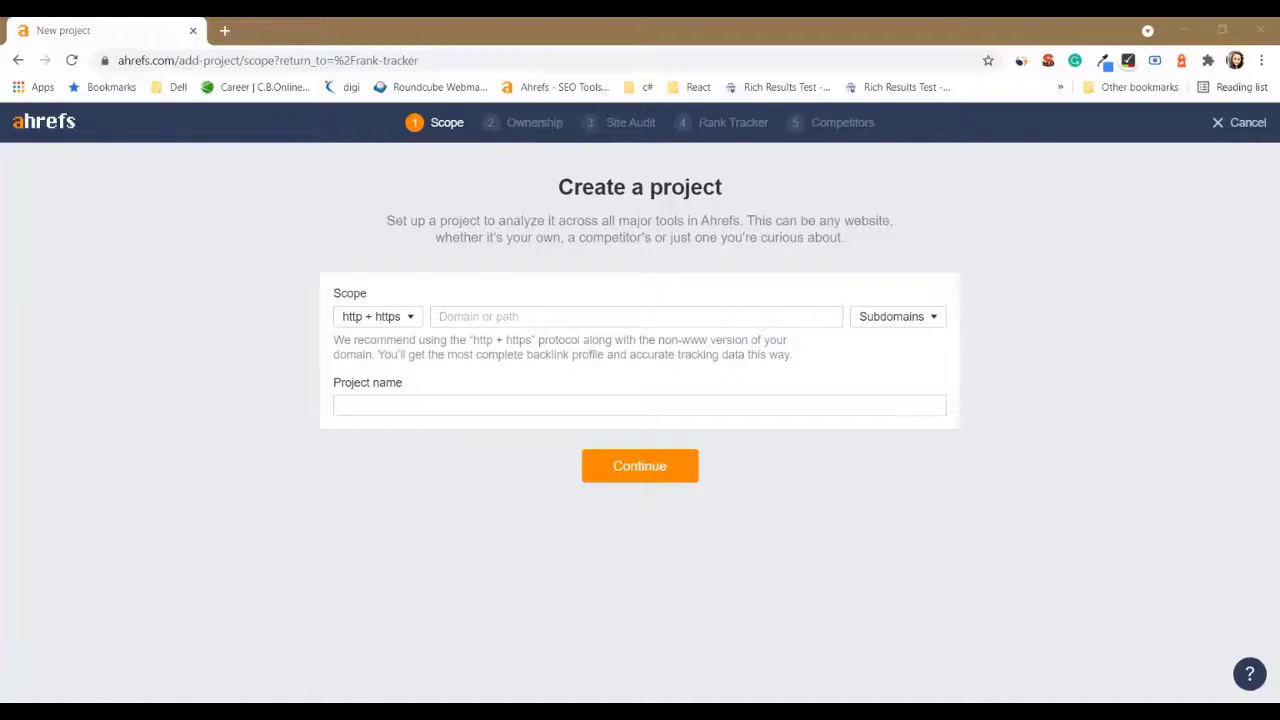
key("alt+Tab")
key("ctrl+v")
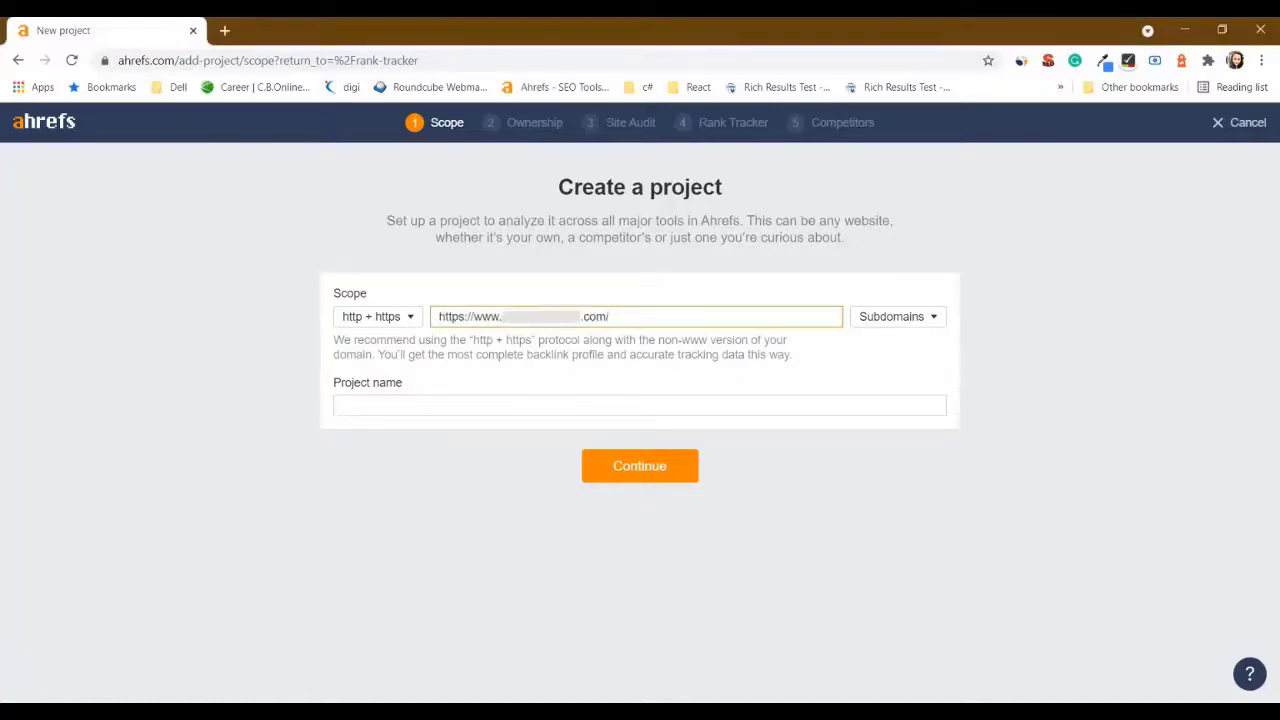
left_click_drag(473, 316, 404, 331)
key("BackSpace")
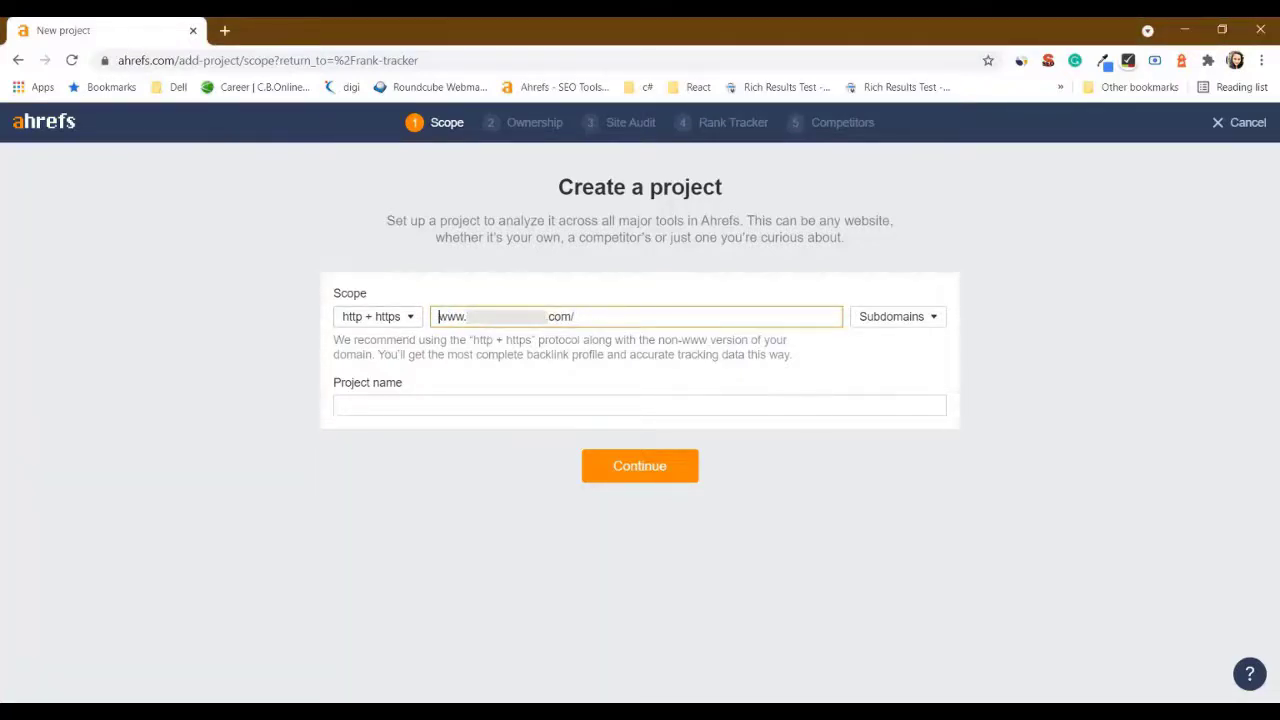
left_click(628, 405)
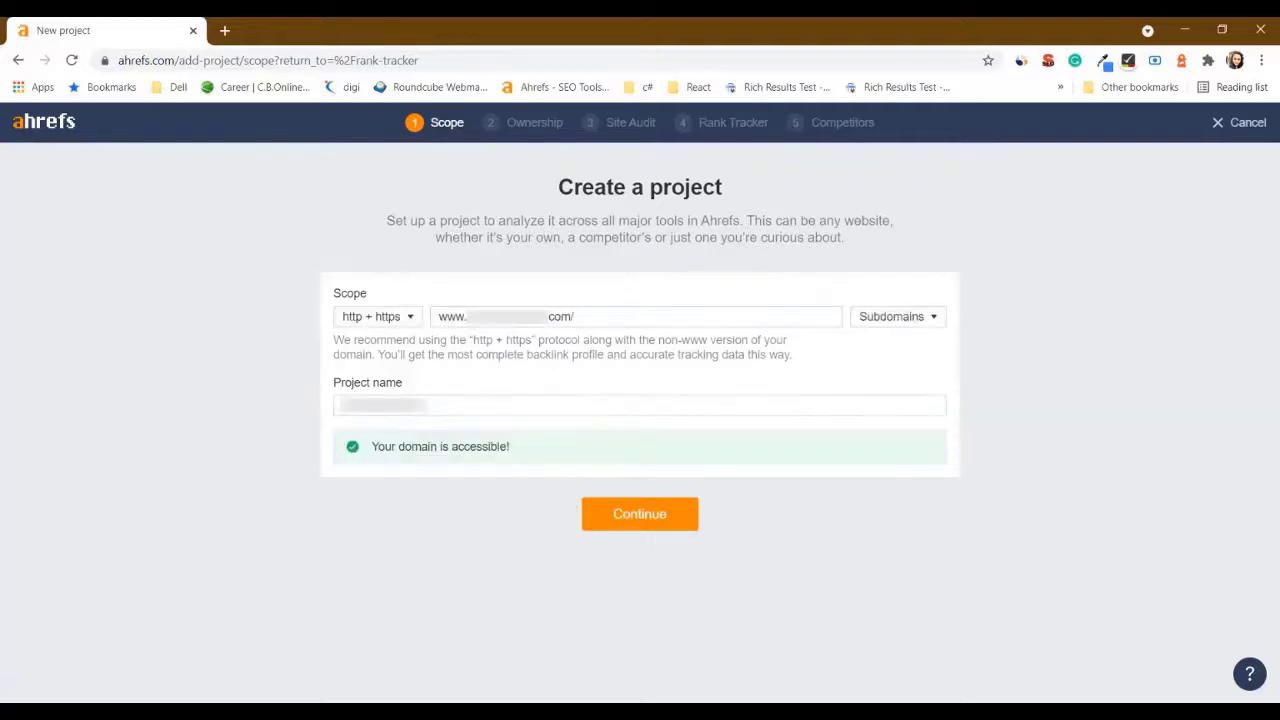
left_click(632, 516)
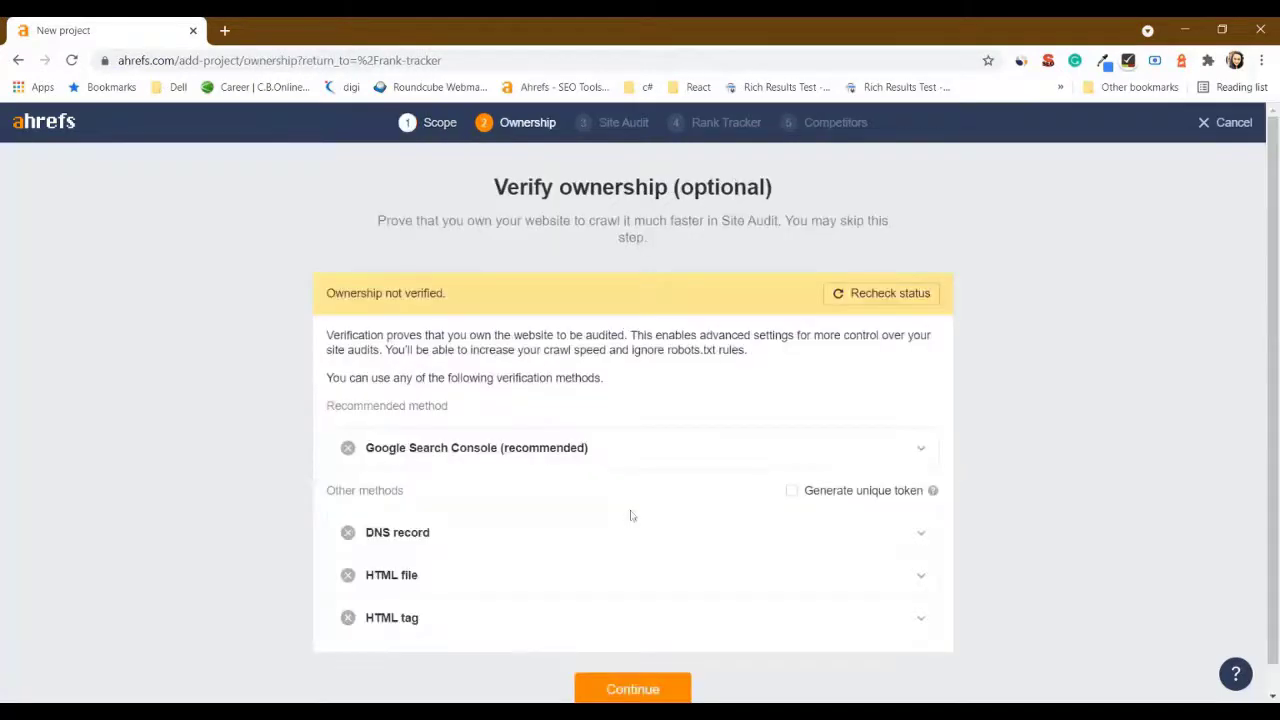
Step: Skip the ownership verification, turn off scheduled crawls for the site audit, and continue to the keyword setup
left_click(603, 690)
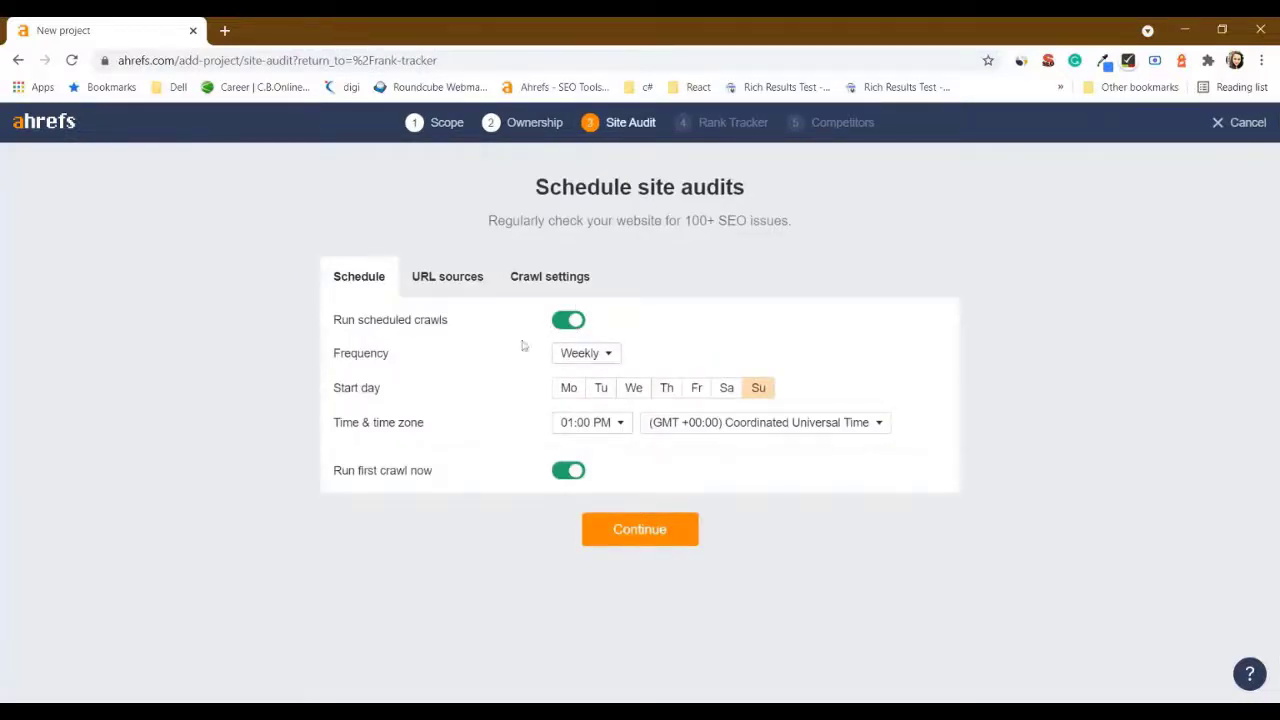
left_click(568, 320)
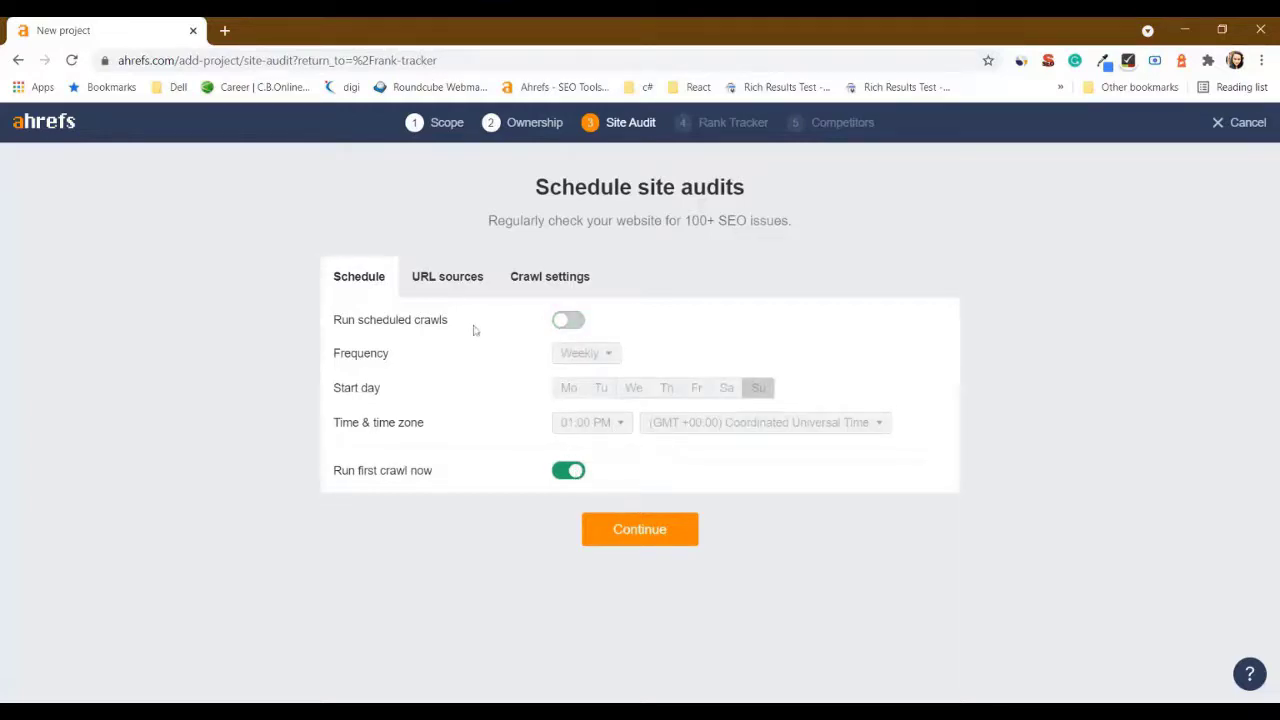
left_click_drag(455, 328, 337, 320)
left_click(338, 328)
left_click(657, 532)
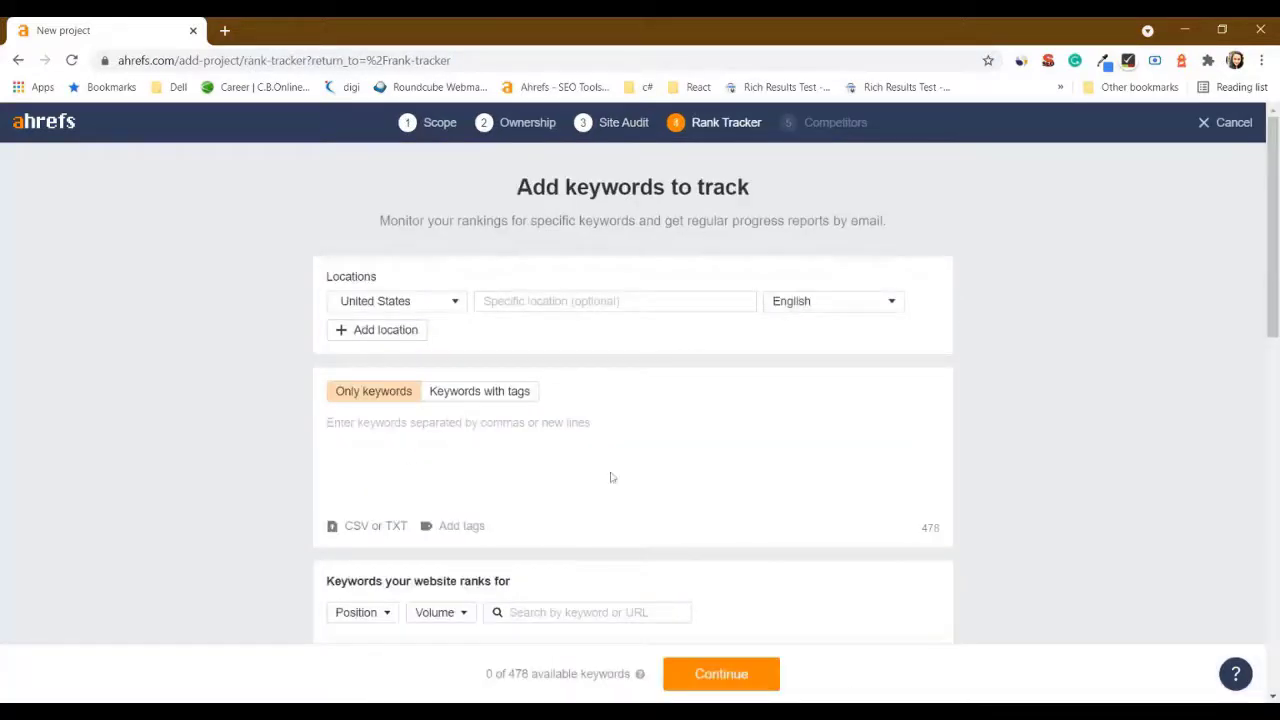
Step: Set the keyword tracking country to India, leaving the specific location empty
left_click(440, 310)
type("indi")
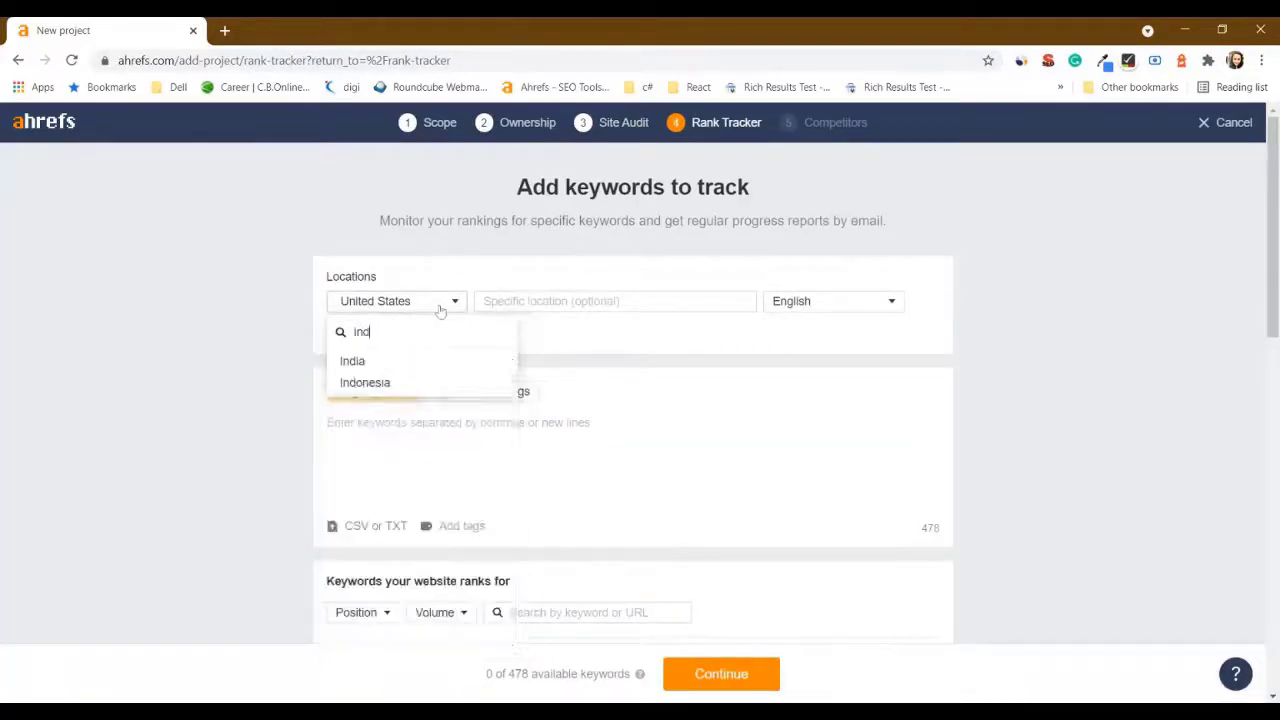
left_click(385, 357)
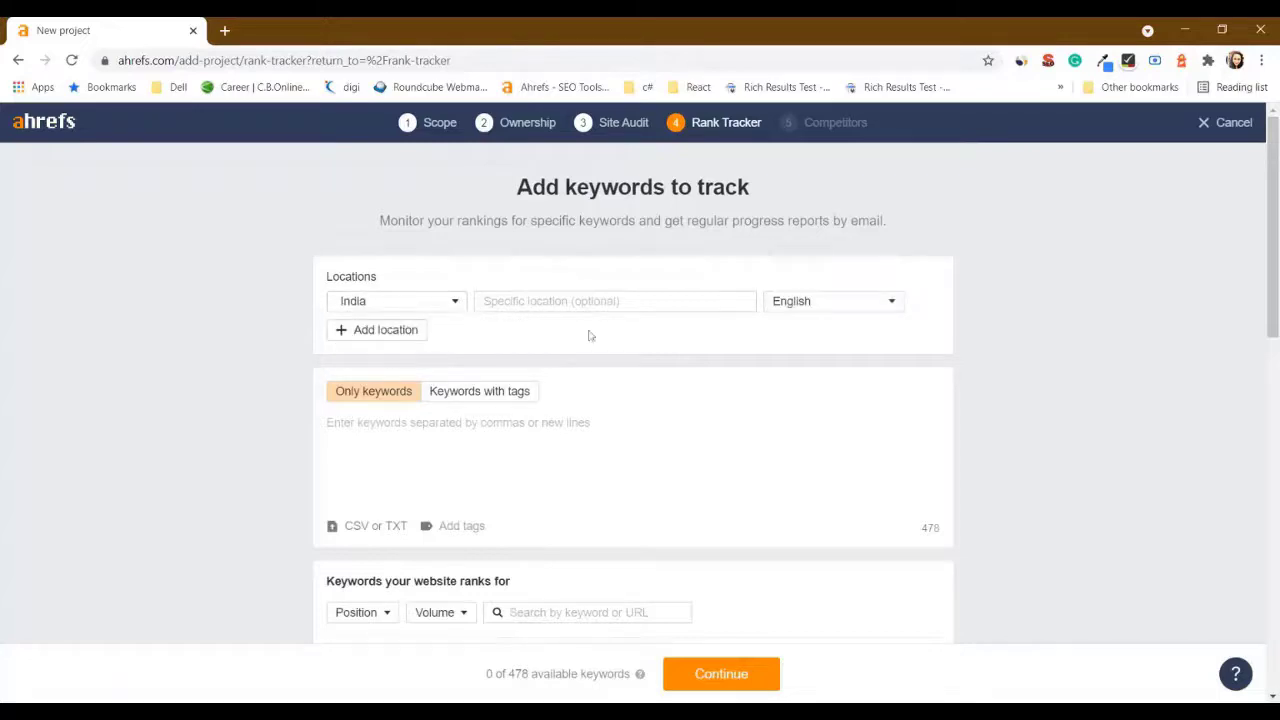
left_click(614, 301)
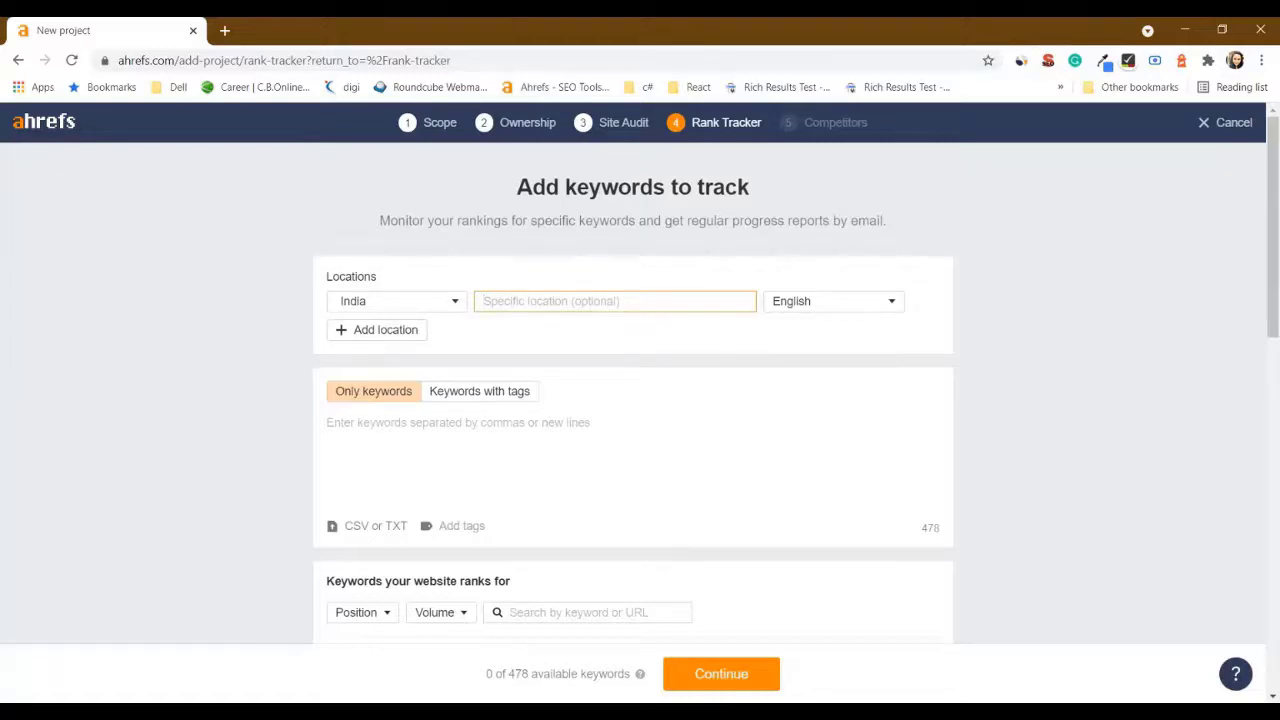
Step: Add "IVF Centre in India" and "IVF doctor in India" as the keywords to track and continue to the competitors
scroll(622, 337, "down", 1)
left_click(622, 337)
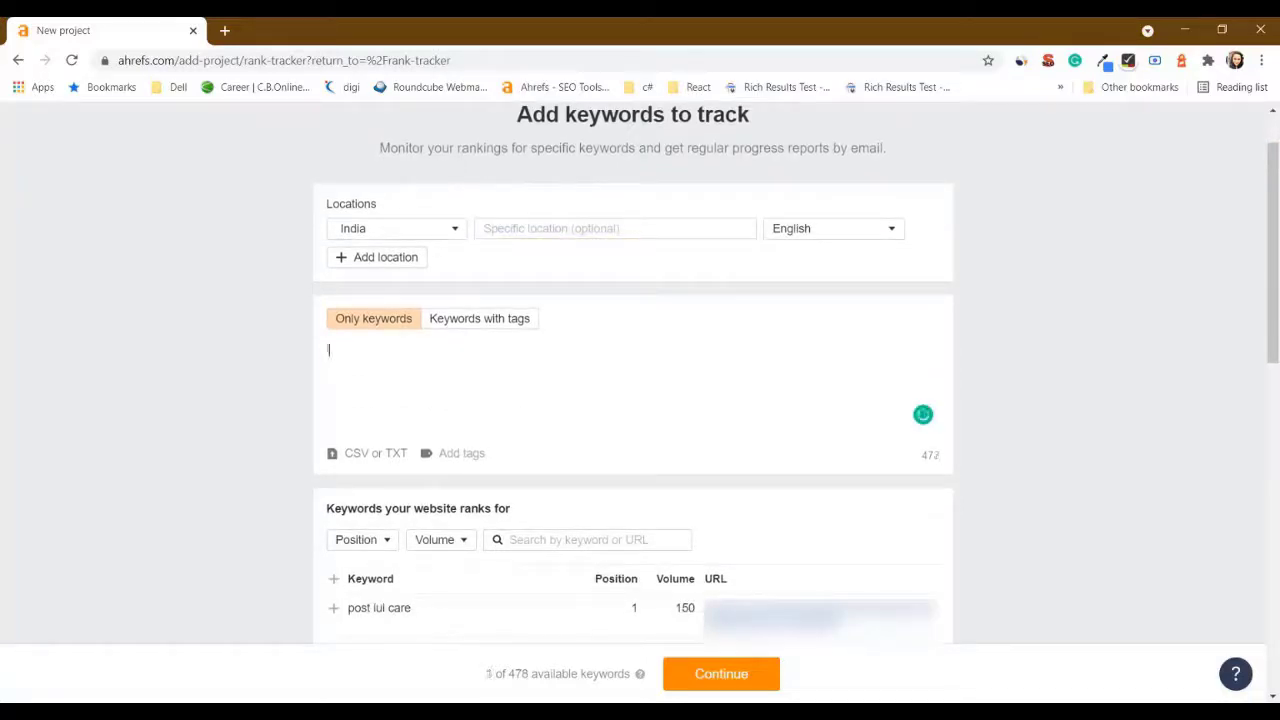
type("IVF Centre")
type(" in India ")
type("IVF doctor")
type(" in India")
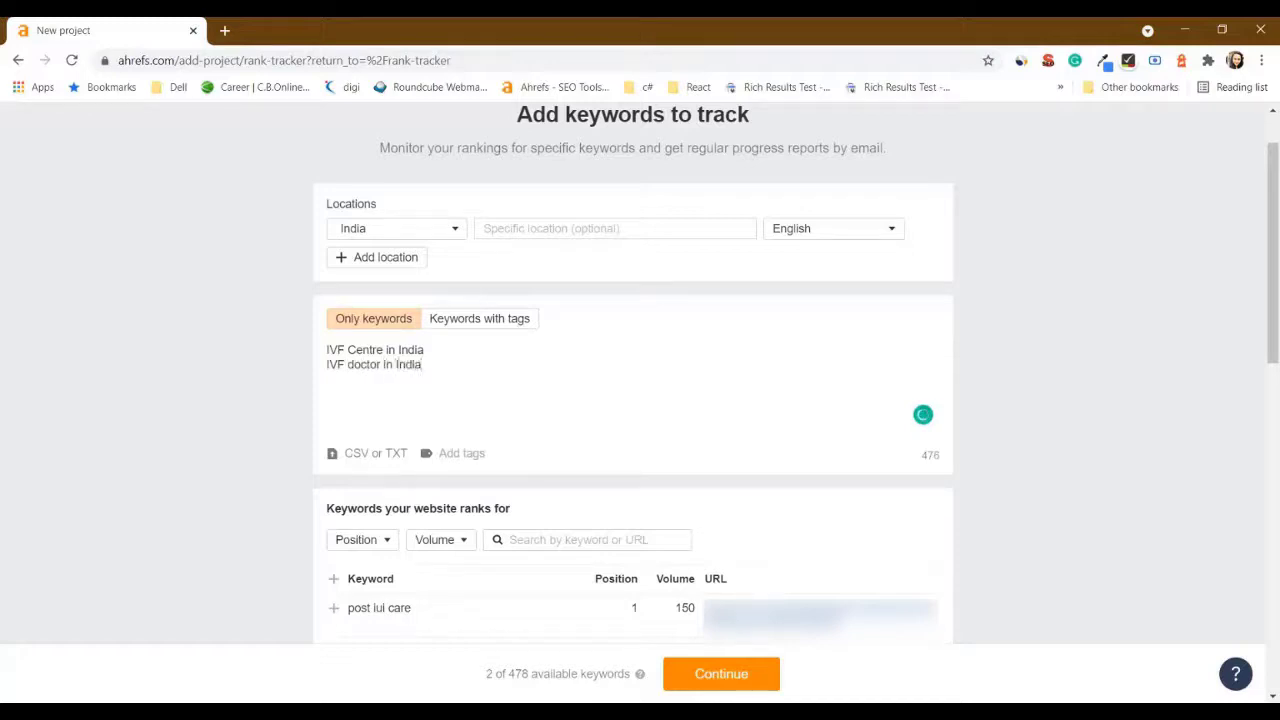
scroll(922, 414, "down", 3)
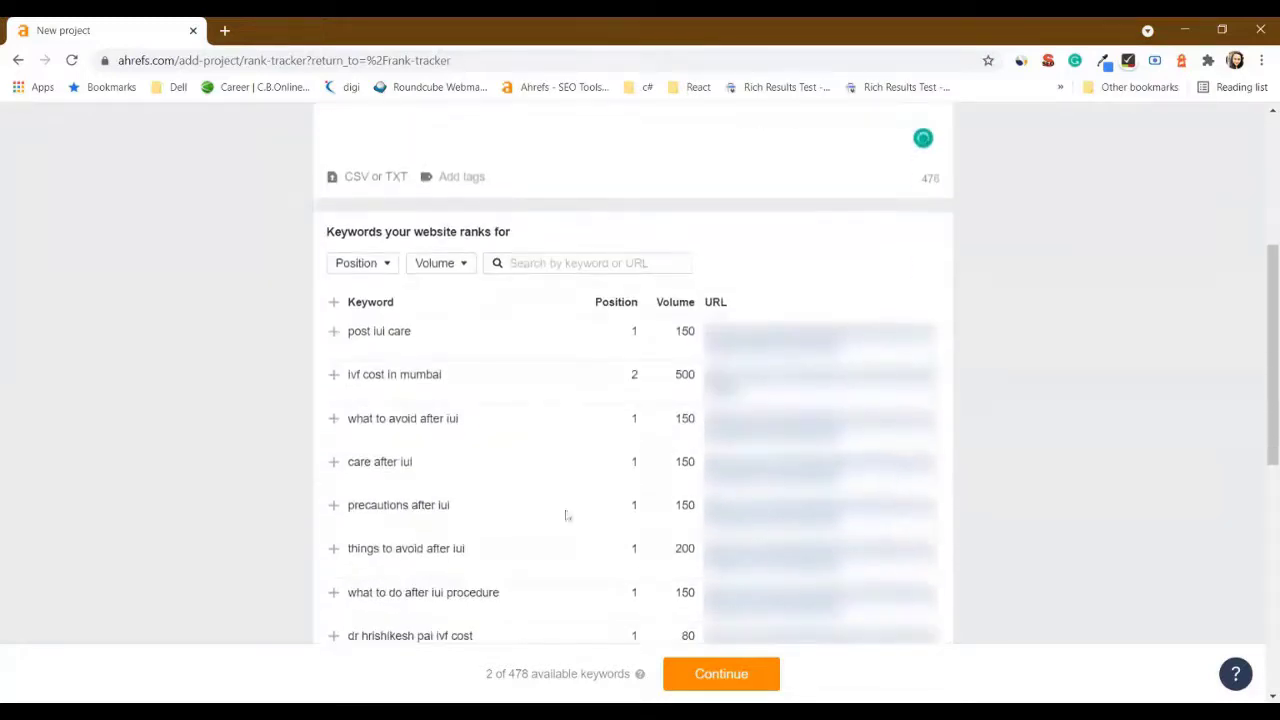
left_click(745, 677)
Step: Look through the suggested competitors and finish the project setup without adding any
scroll(580, 549, "down", 3)
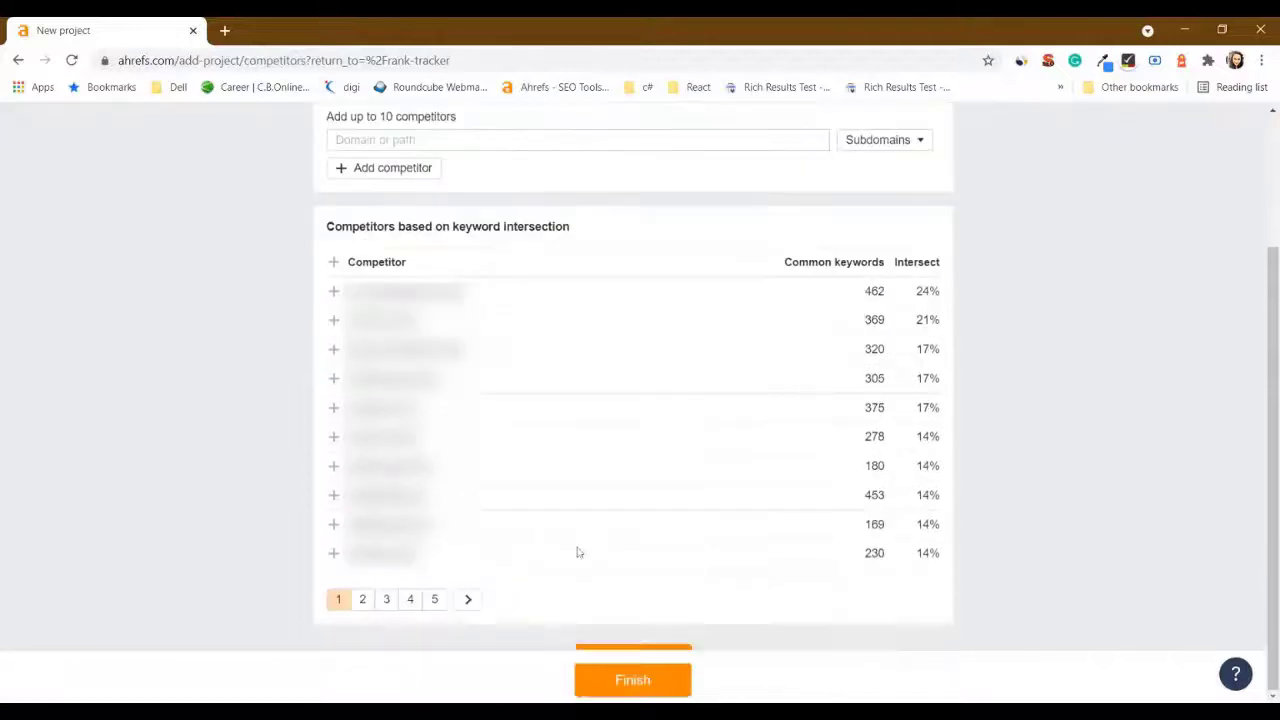
scroll(577, 552, "up", 5)
scroll(572, 470, "down", 3)
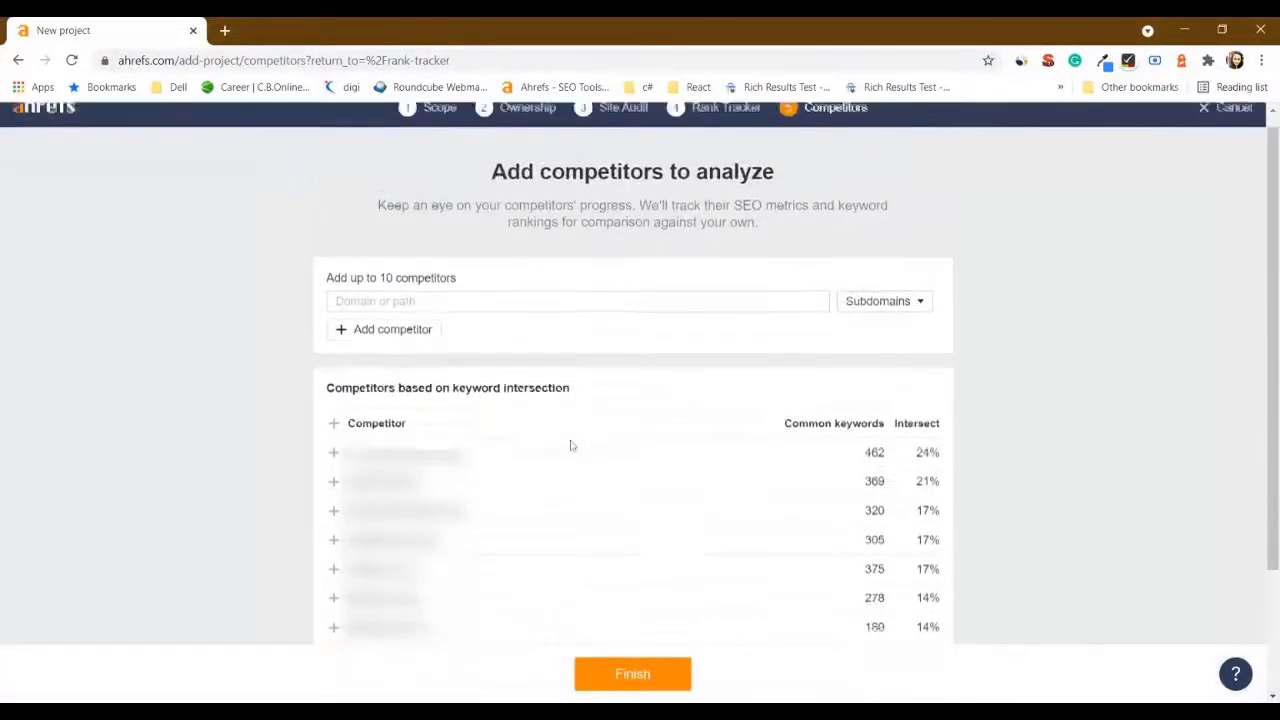
scroll(570, 444, "up", 2)
scroll(569, 446, "down", 2)
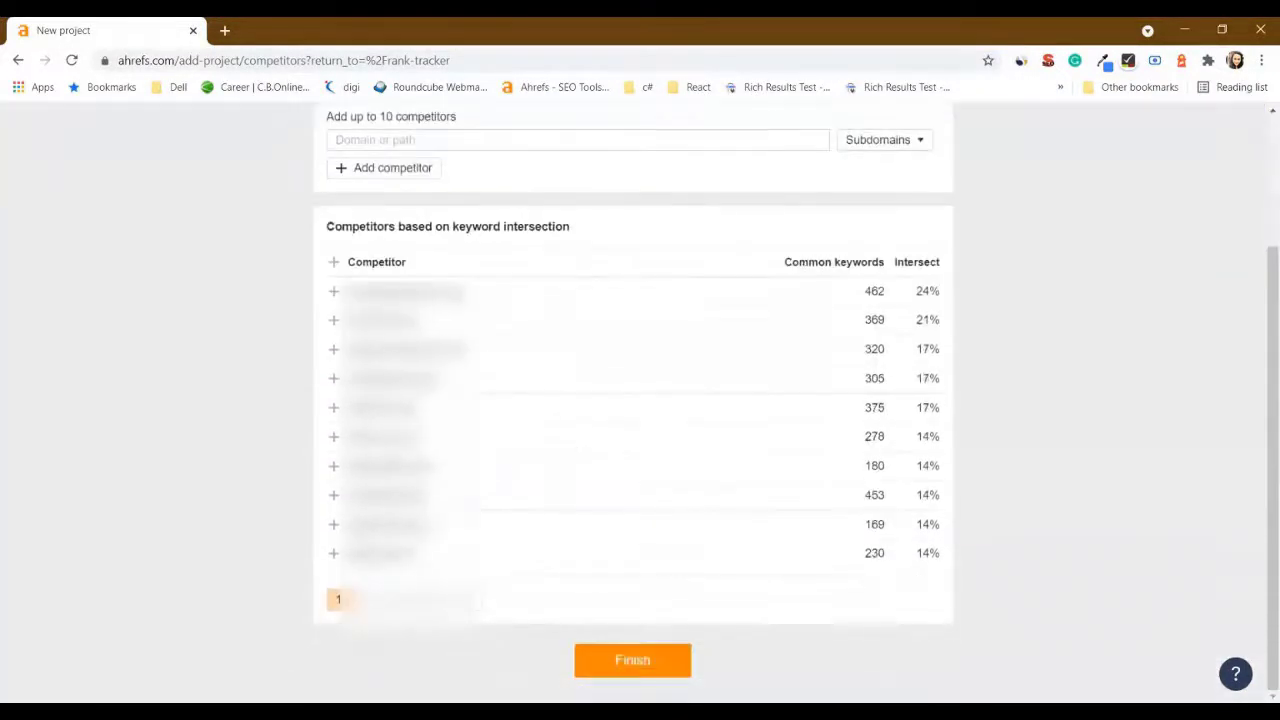
left_click(632, 663)
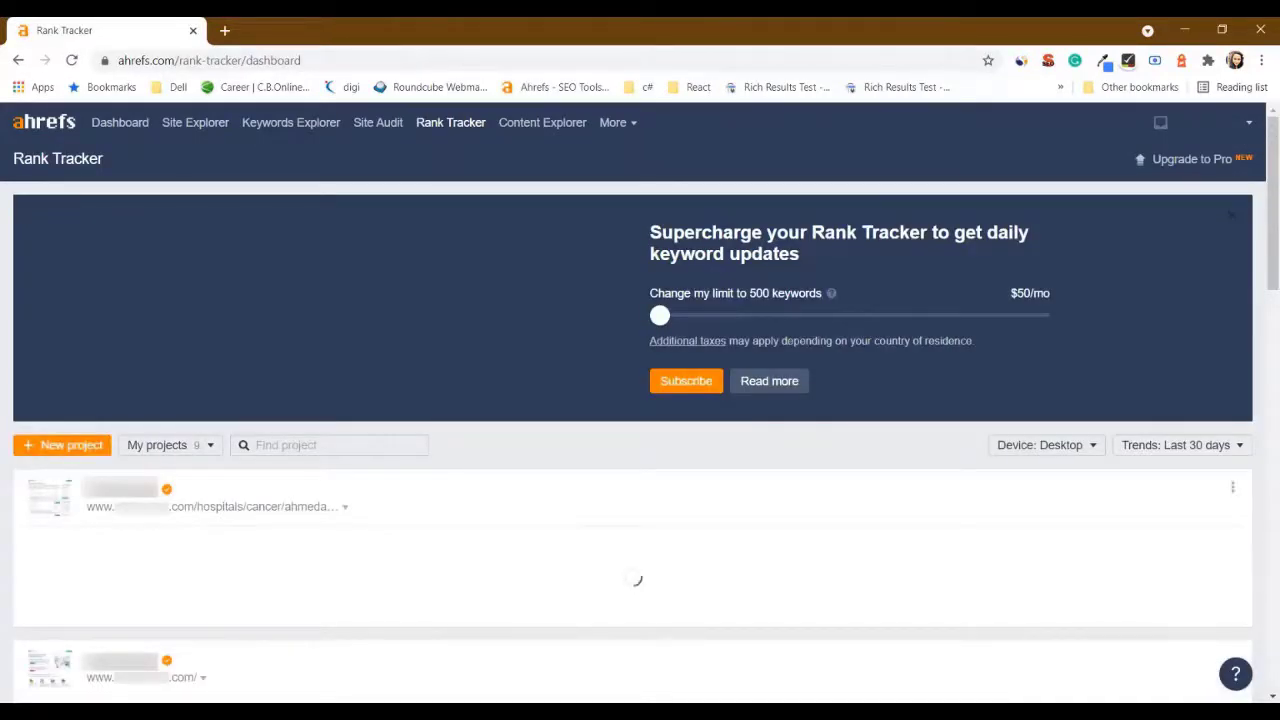
Step: Open the new project at the end of the Rank Tracker list and examine its visibility overview and tracked keyword positions
scroll(640, 400, "down", 15)
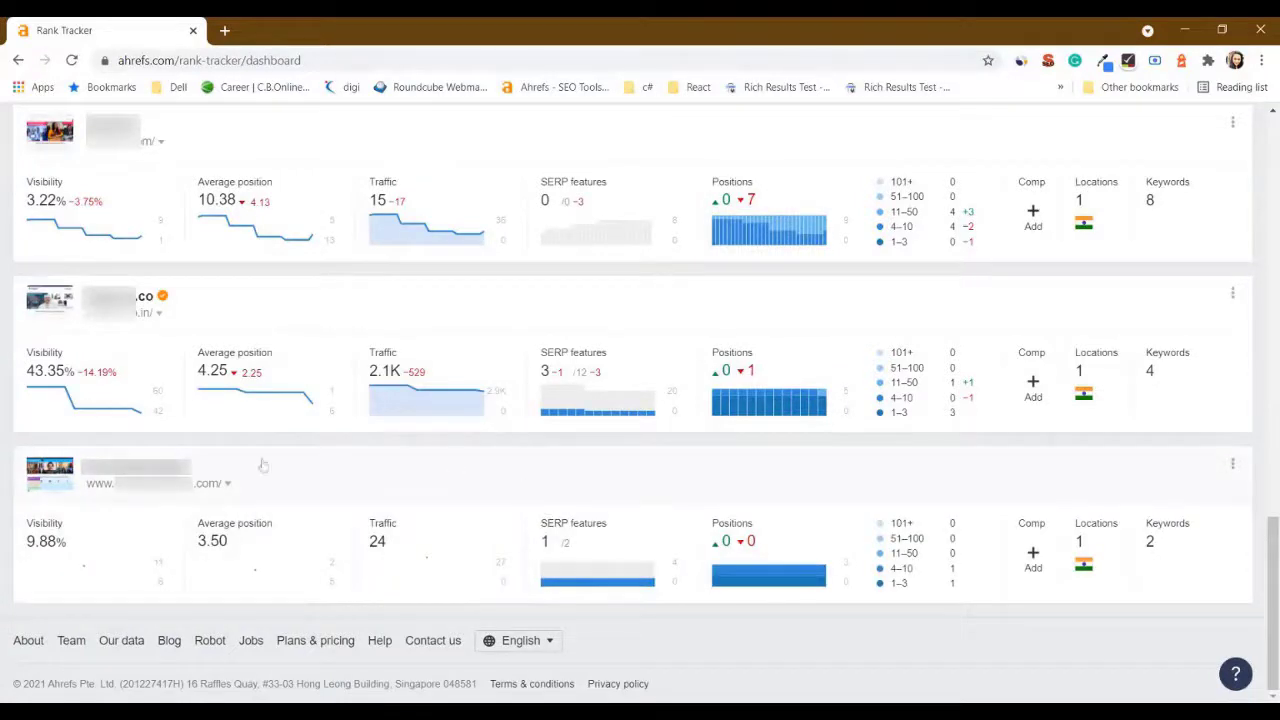
left_click(201, 497)
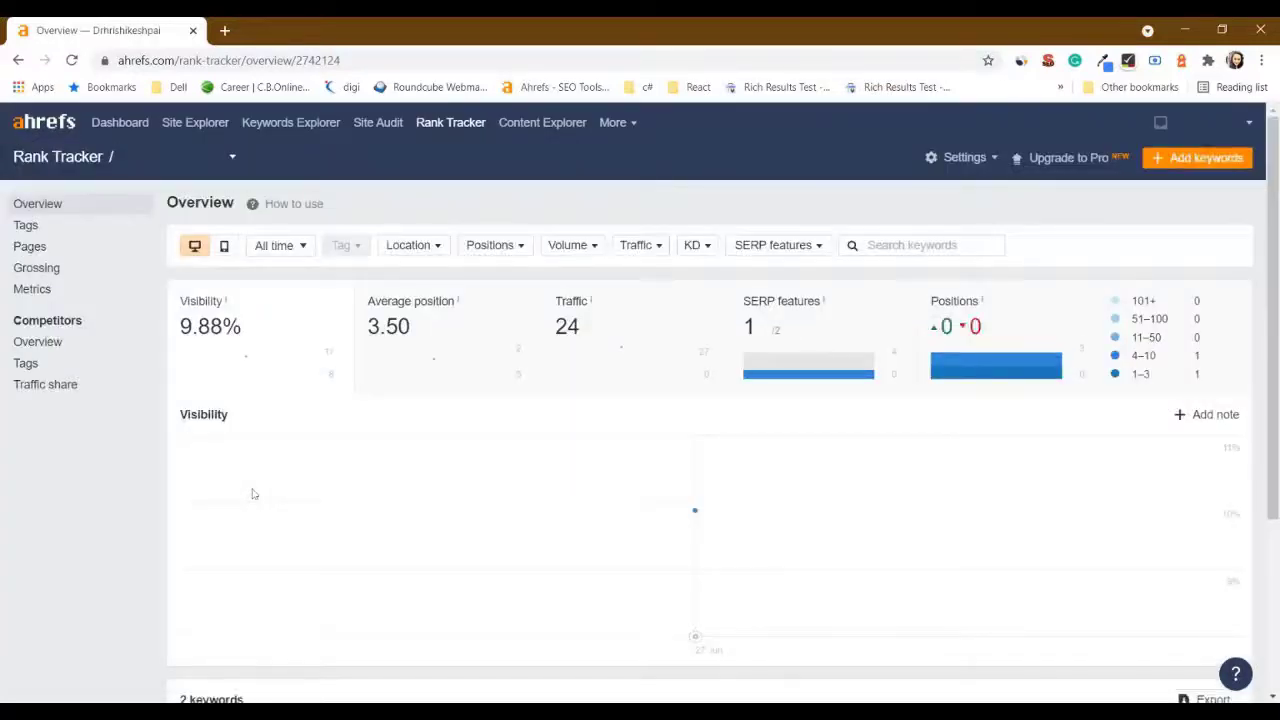
scroll(253, 494, "down", 3)
scroll(253, 494, "up", 3)
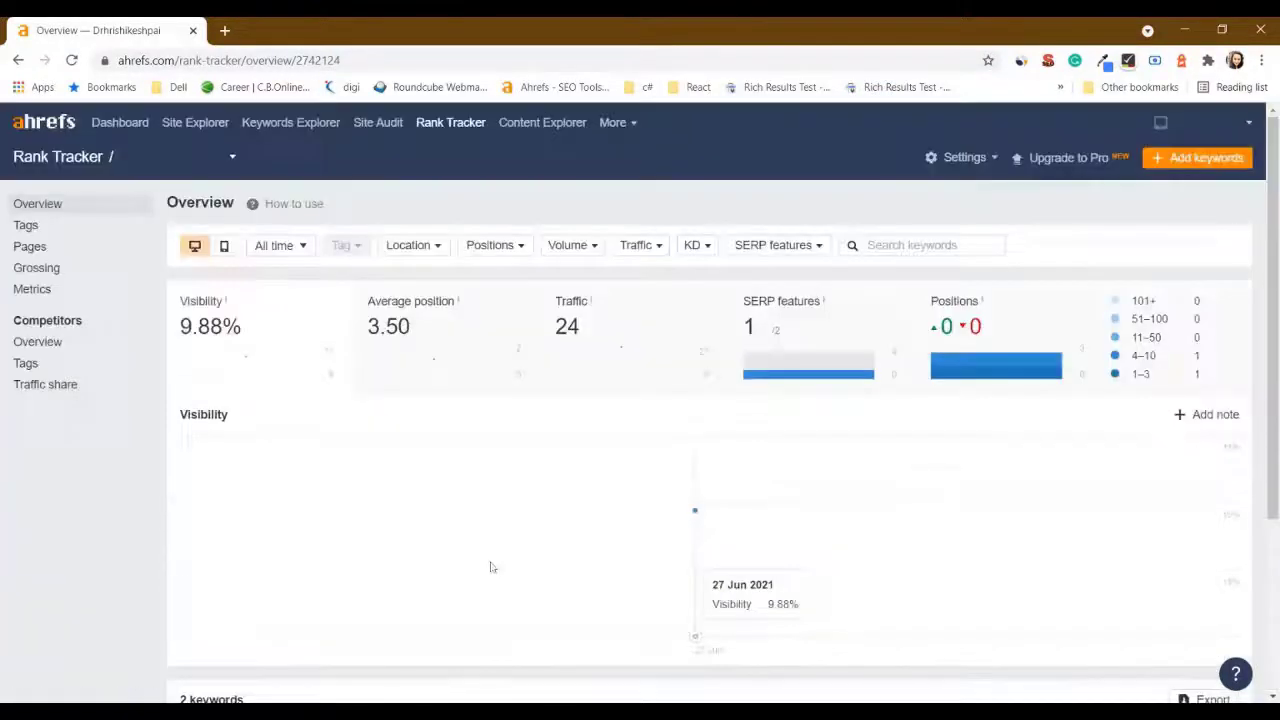
scroll(130, 605, "down", 3)
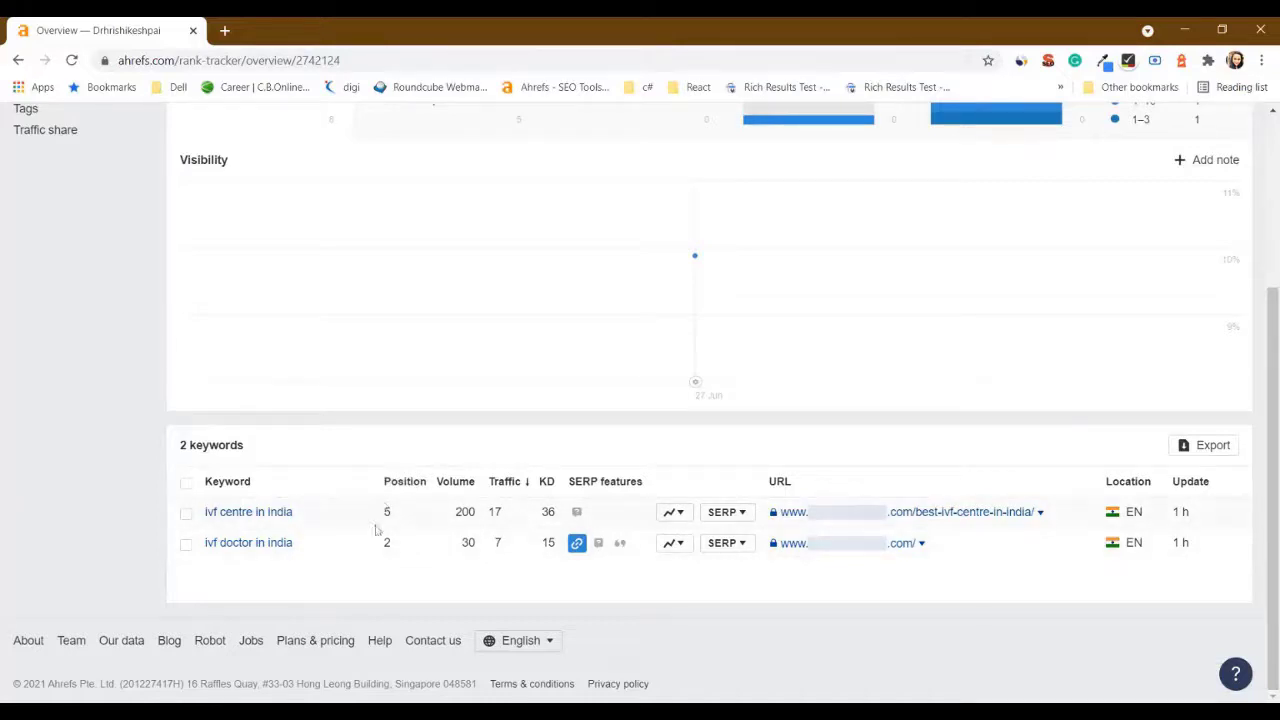
scroll(423, 577, "up", 3)
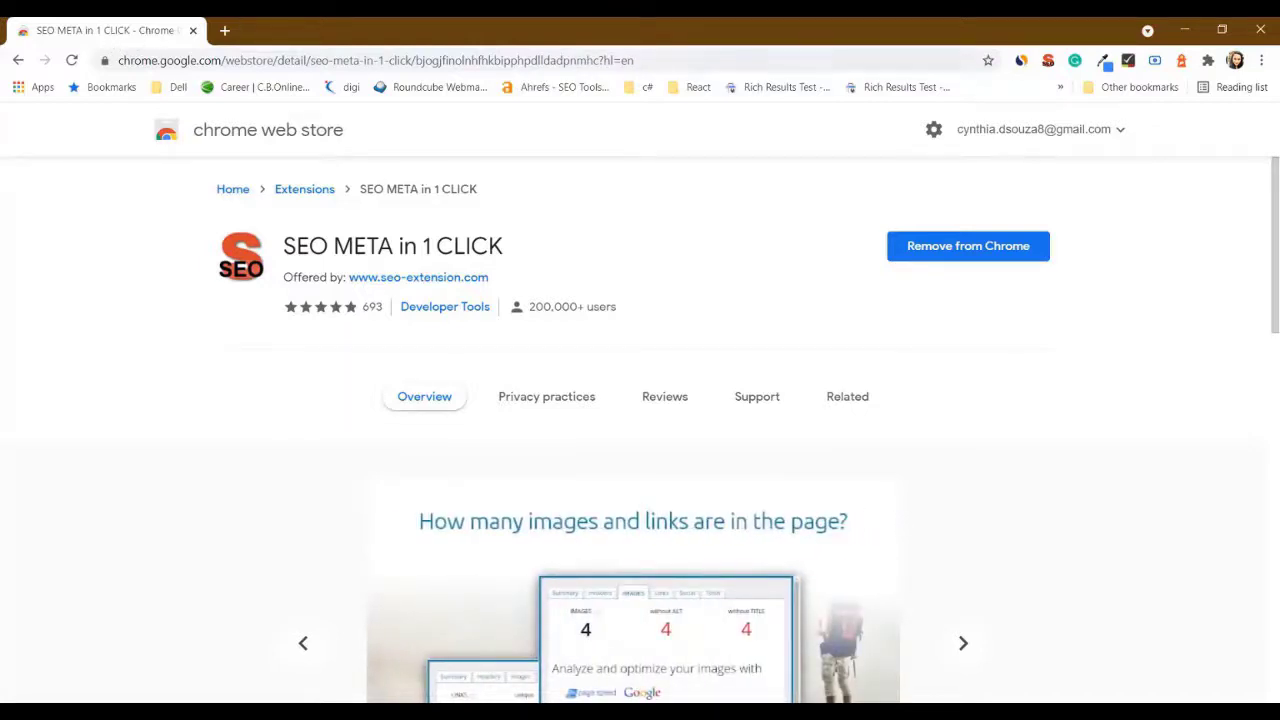
Step: Load the Regrow hair clinic website (regrow.co.in) in a new tab and run the SEO META in 1 CLICK extension on it
left_click(224, 32)
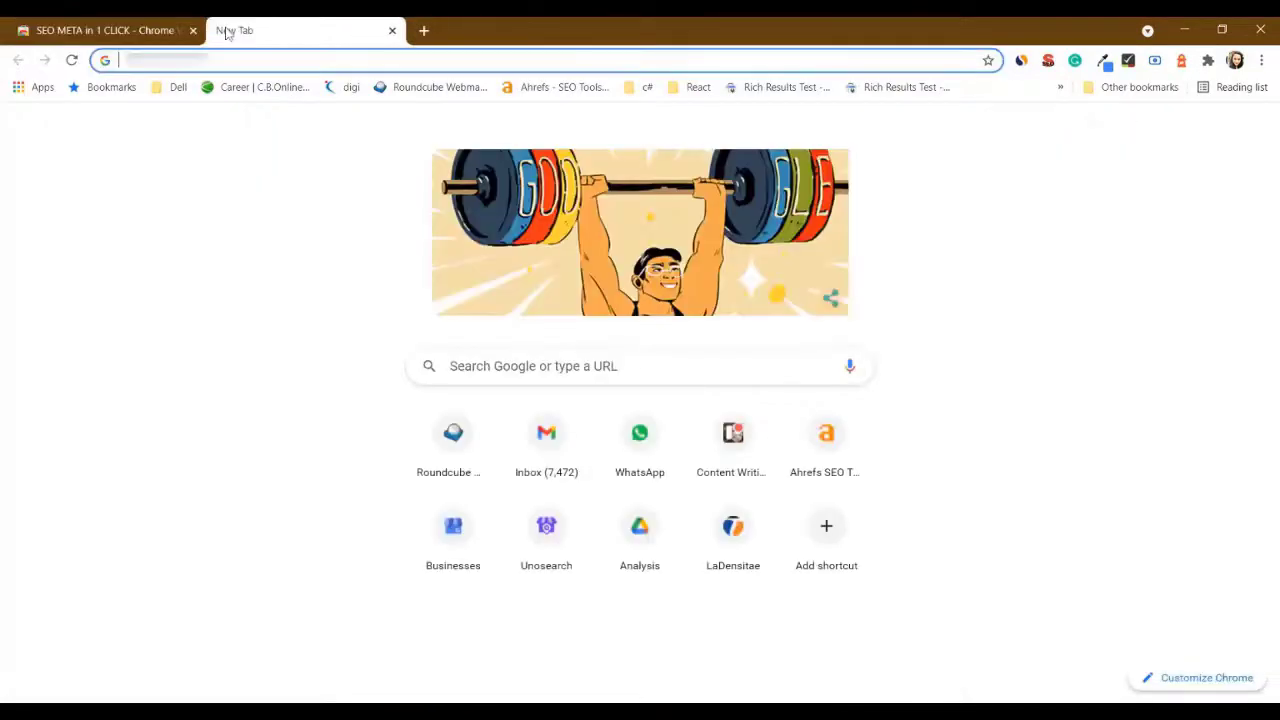
type("regrow")
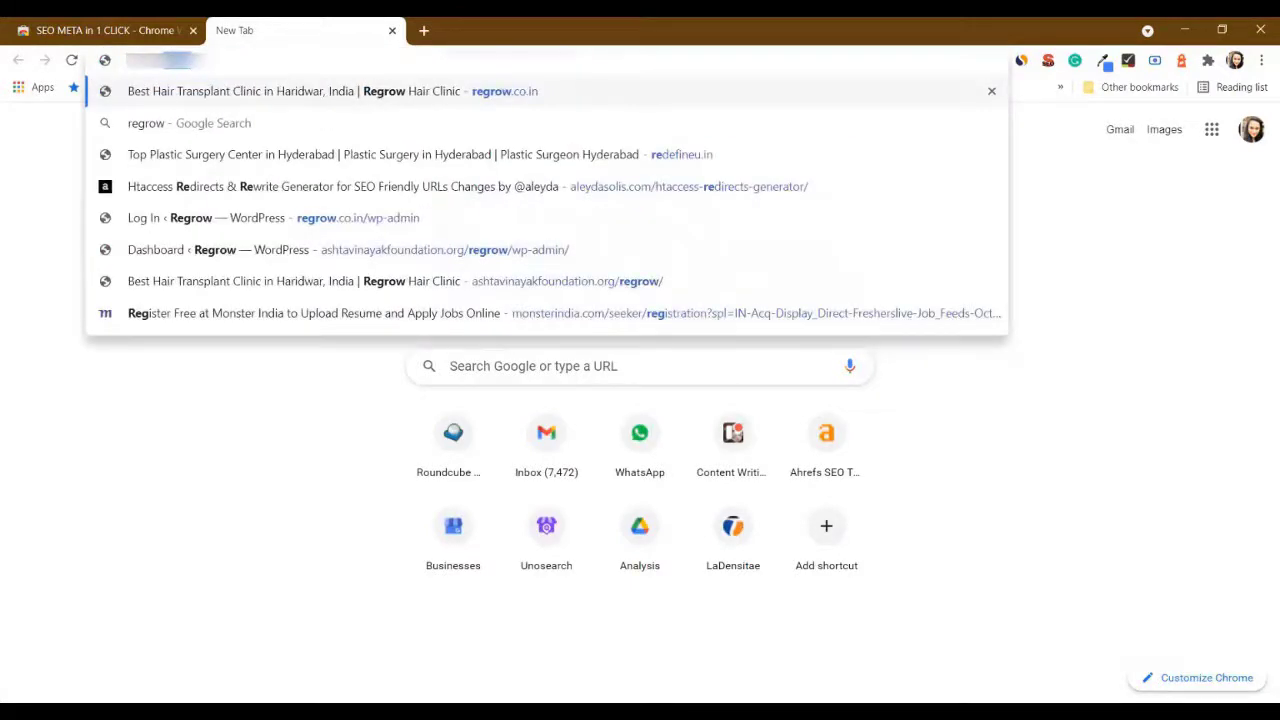
key("Return")
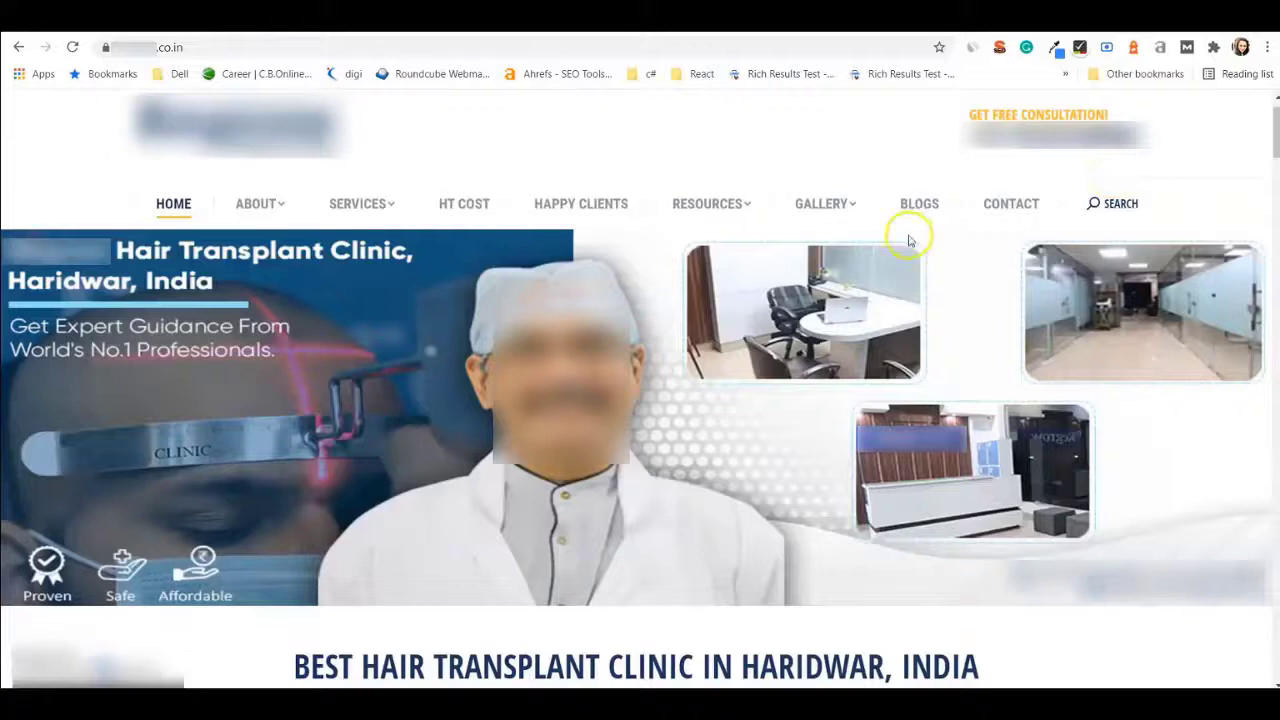
left_click(999, 48)
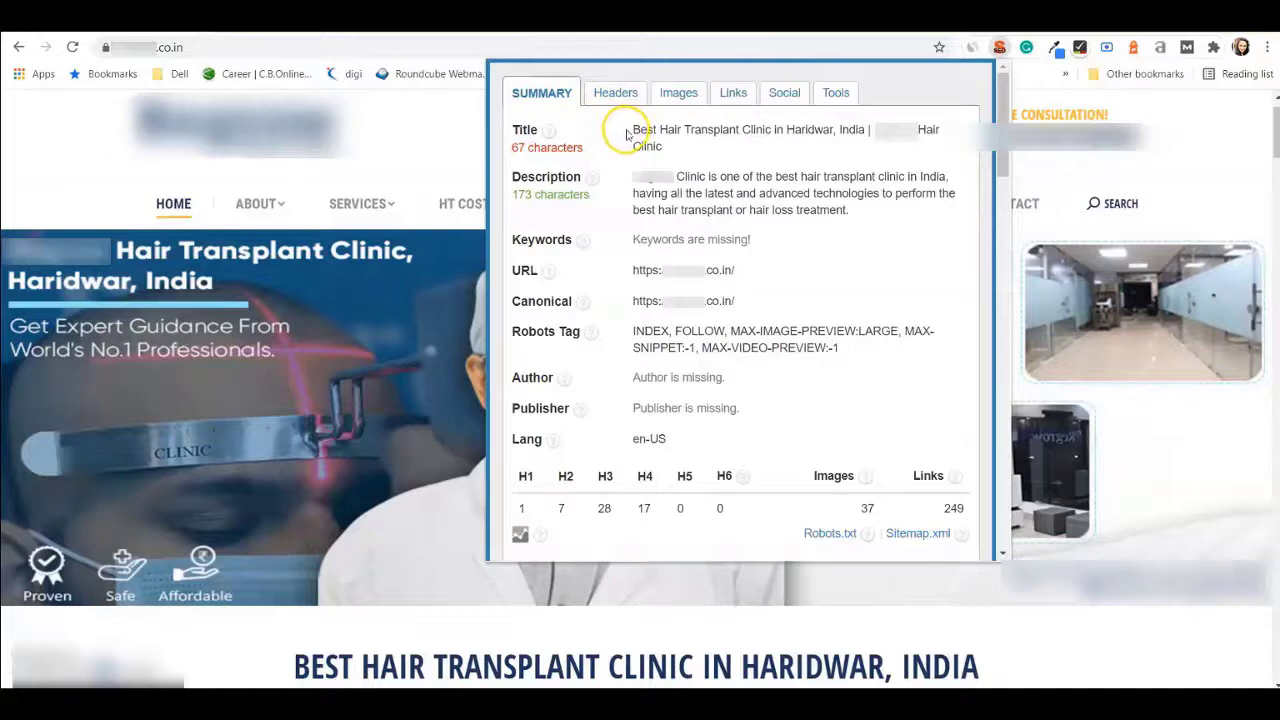
Step: Examine the page's meta title and description and their character lengths in the extension's summary
left_click_drag(631, 130, 666, 152)
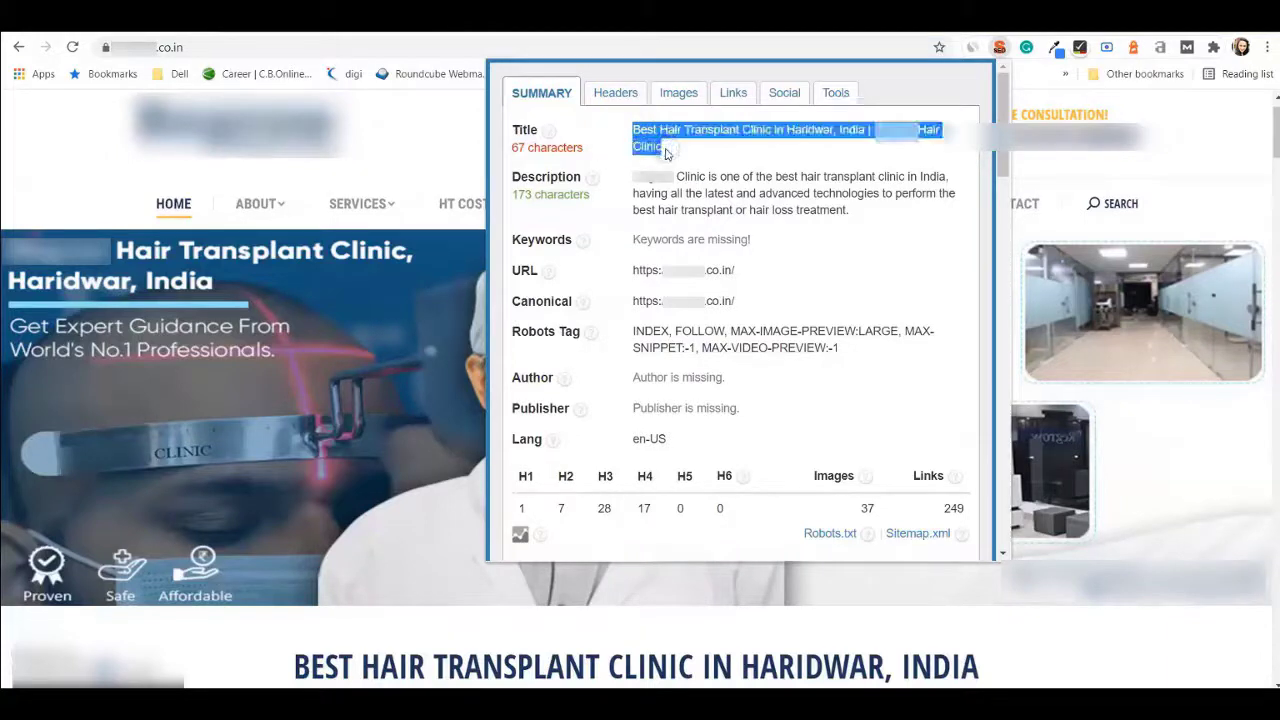
left_click(666, 152)
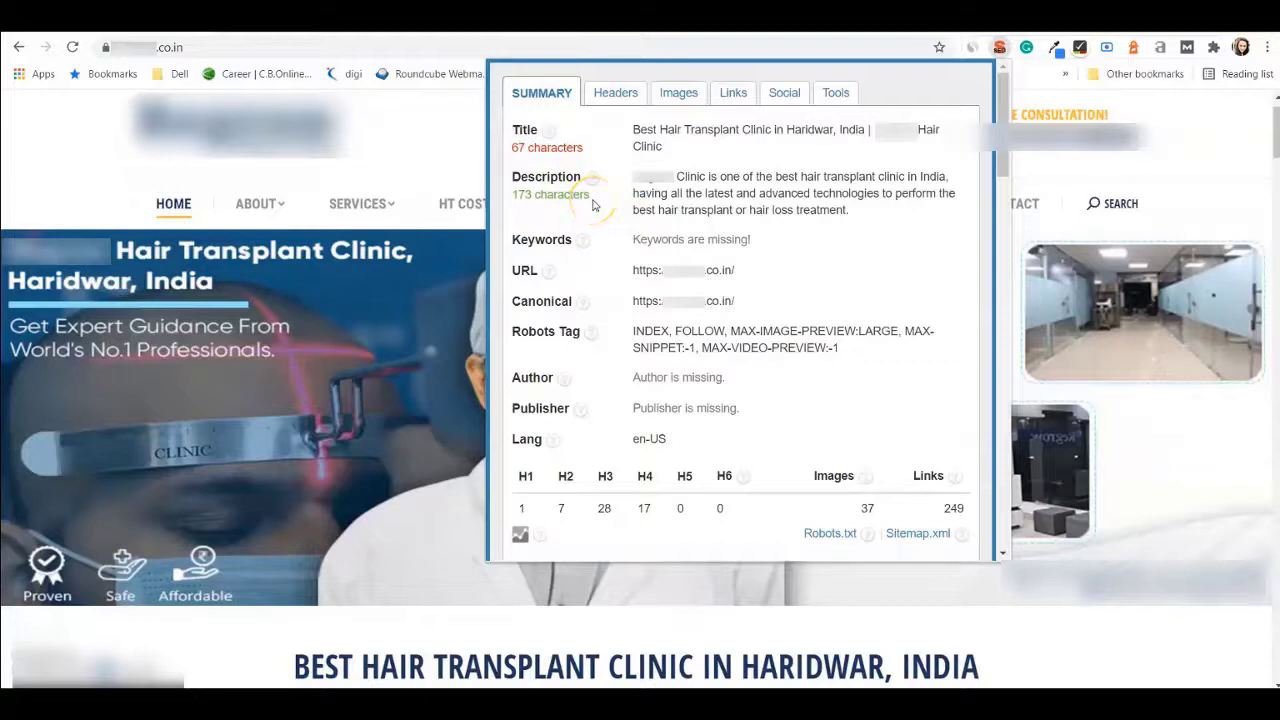
left_click_drag(592, 204, 513, 205)
left_click(513, 205)
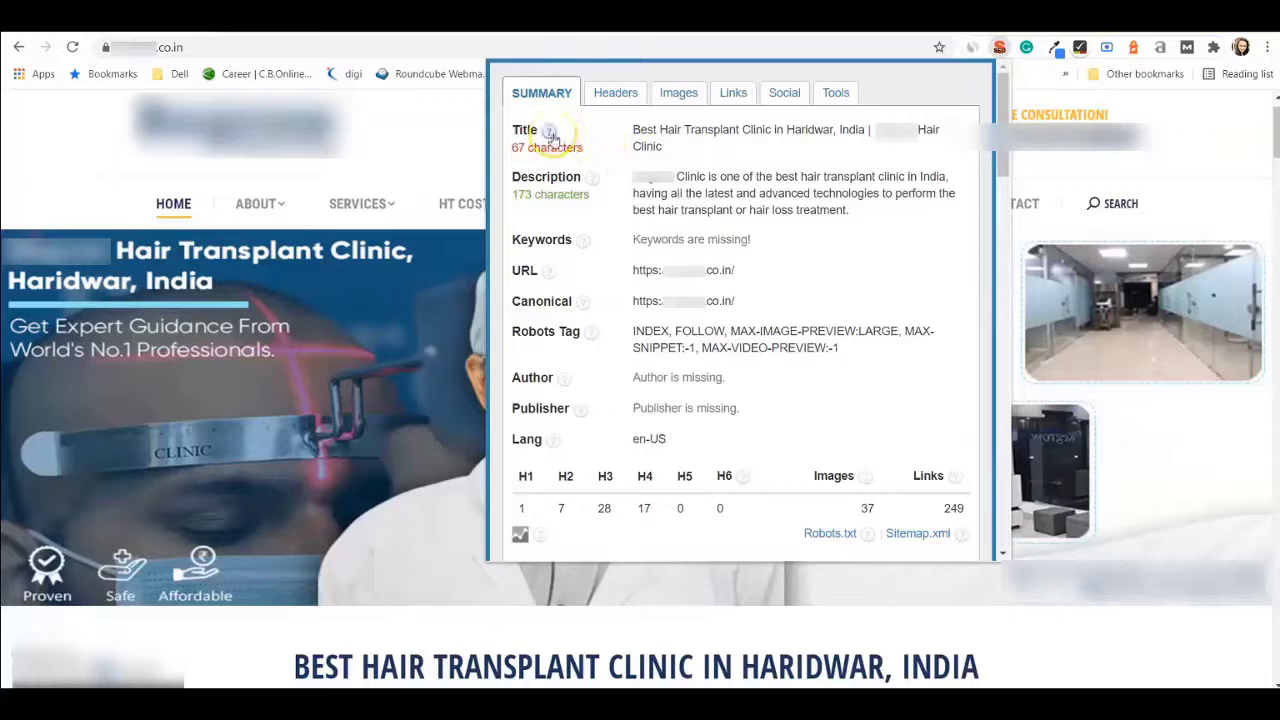
mouse_move(551, 135)
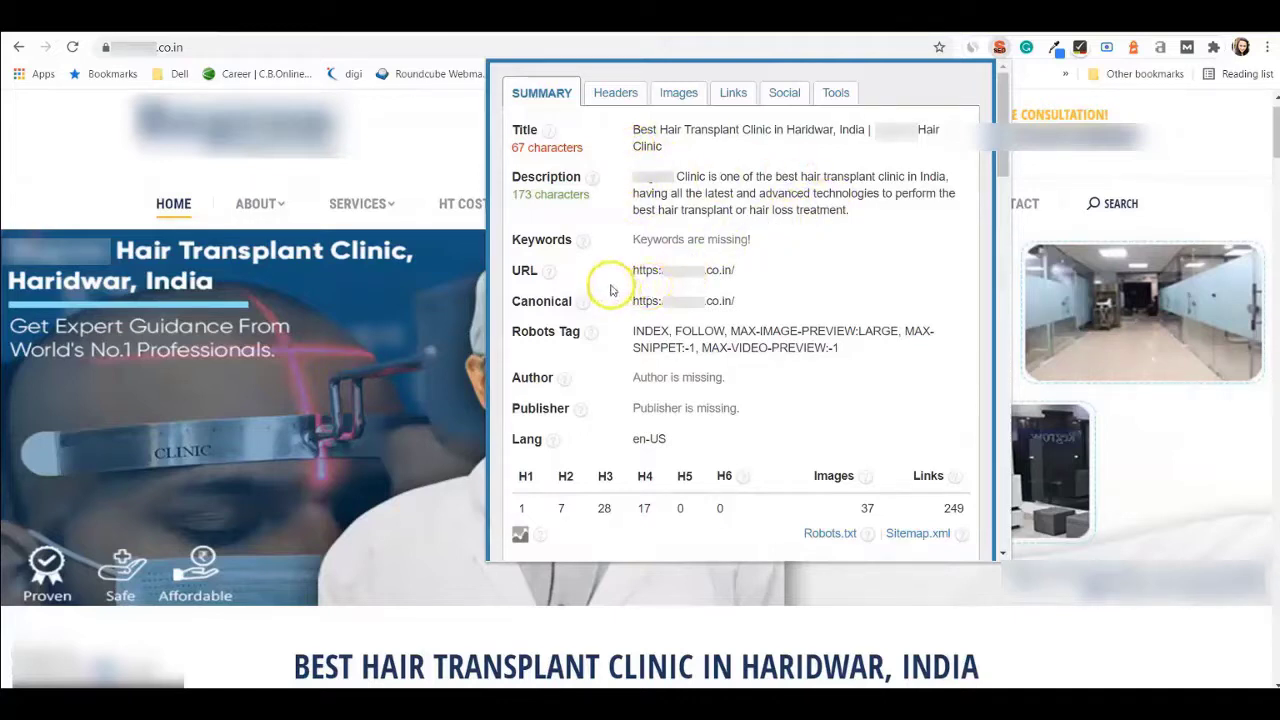
Step: Compare the page's URL with its canonical URL in the summary
left_click_drag(633, 268, 740, 270)
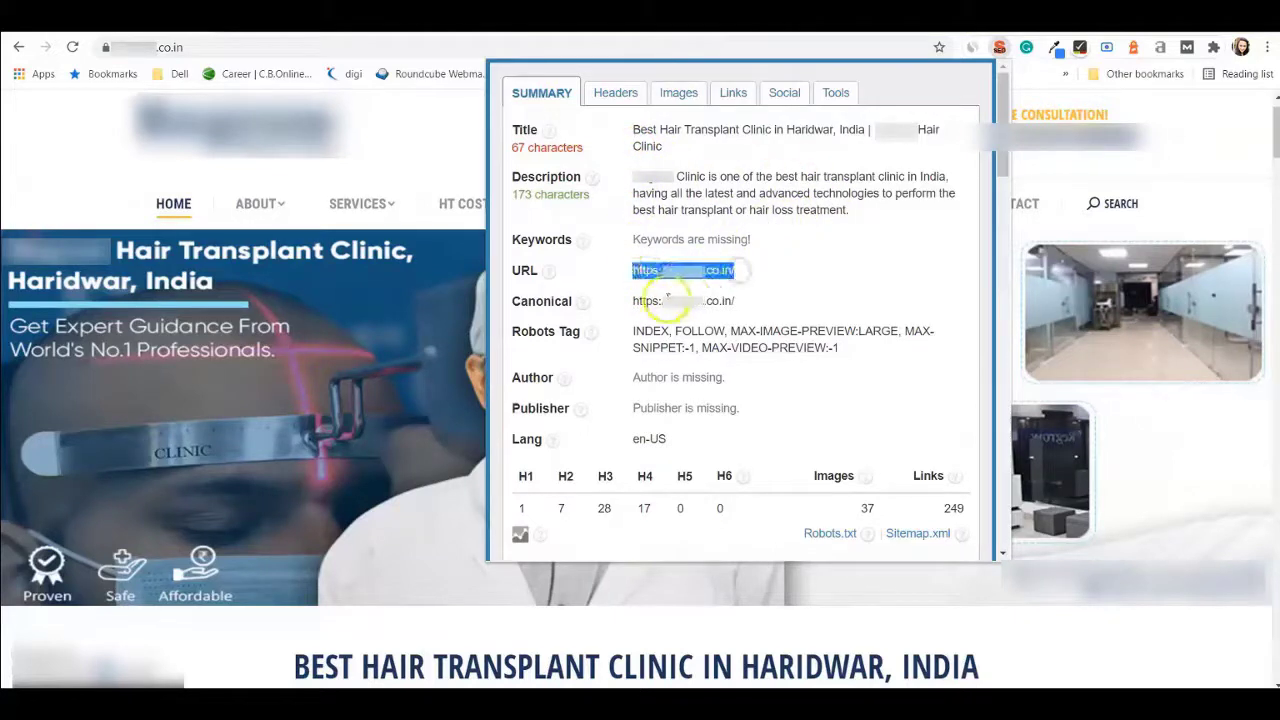
left_click_drag(634, 301, 738, 303)
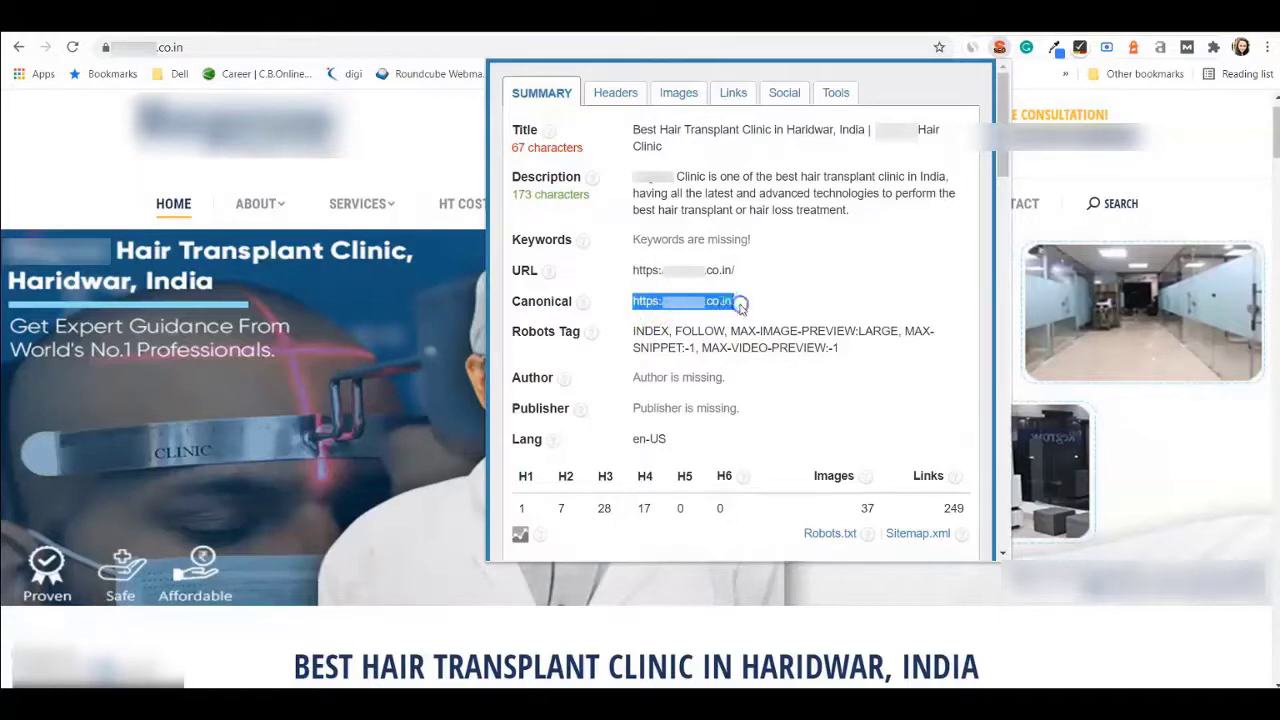
left_click(740, 305)
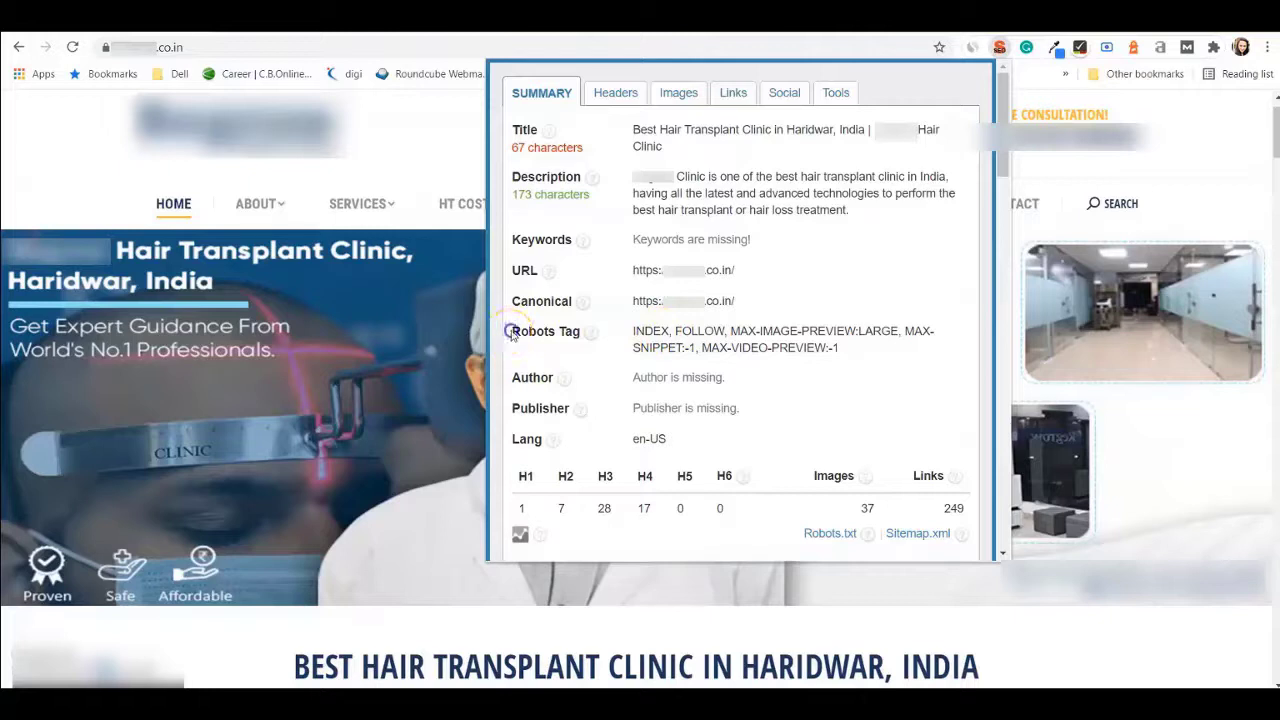
Step: Examine the robots tag's INDEX and FOLLOW directives, plus the image and link counts in the summary
left_click_drag(503, 332, 558, 336)
left_click(558, 336)
left_click_drag(636, 331, 676, 333)
left_click(676, 333)
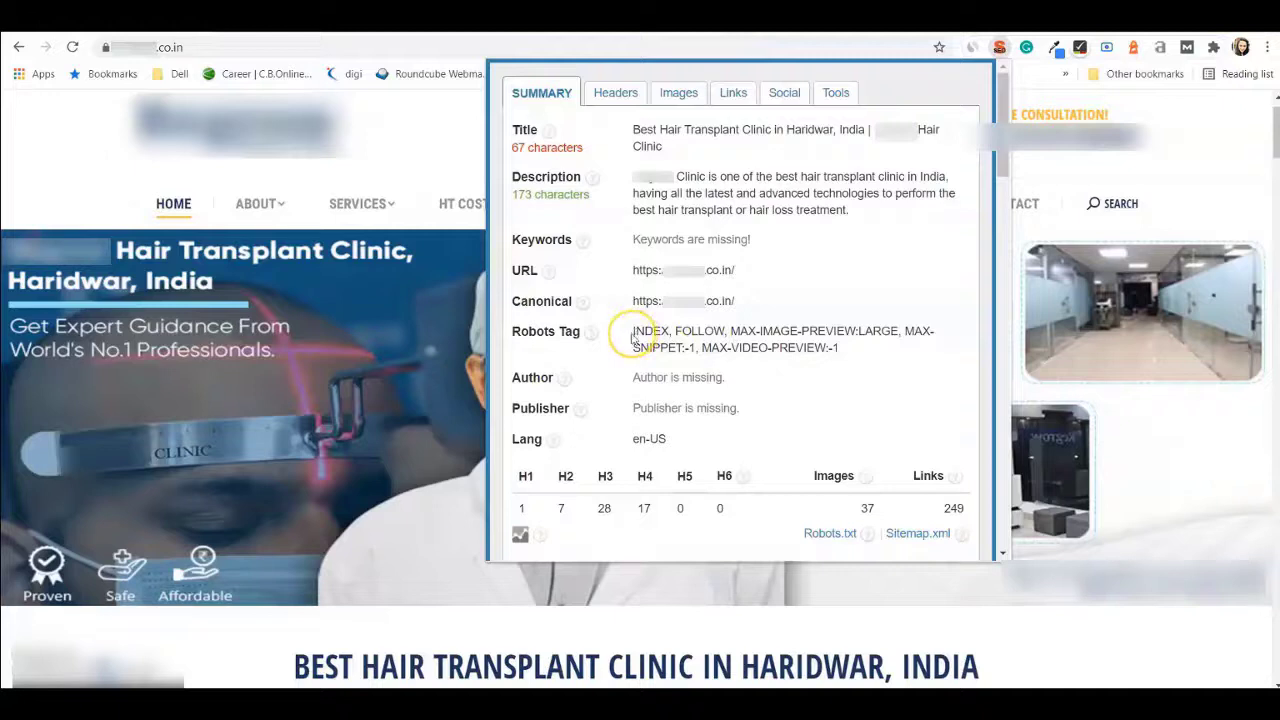
left_click_drag(633, 340, 727, 332)
left_click(675, 333)
left_click(722, 327)
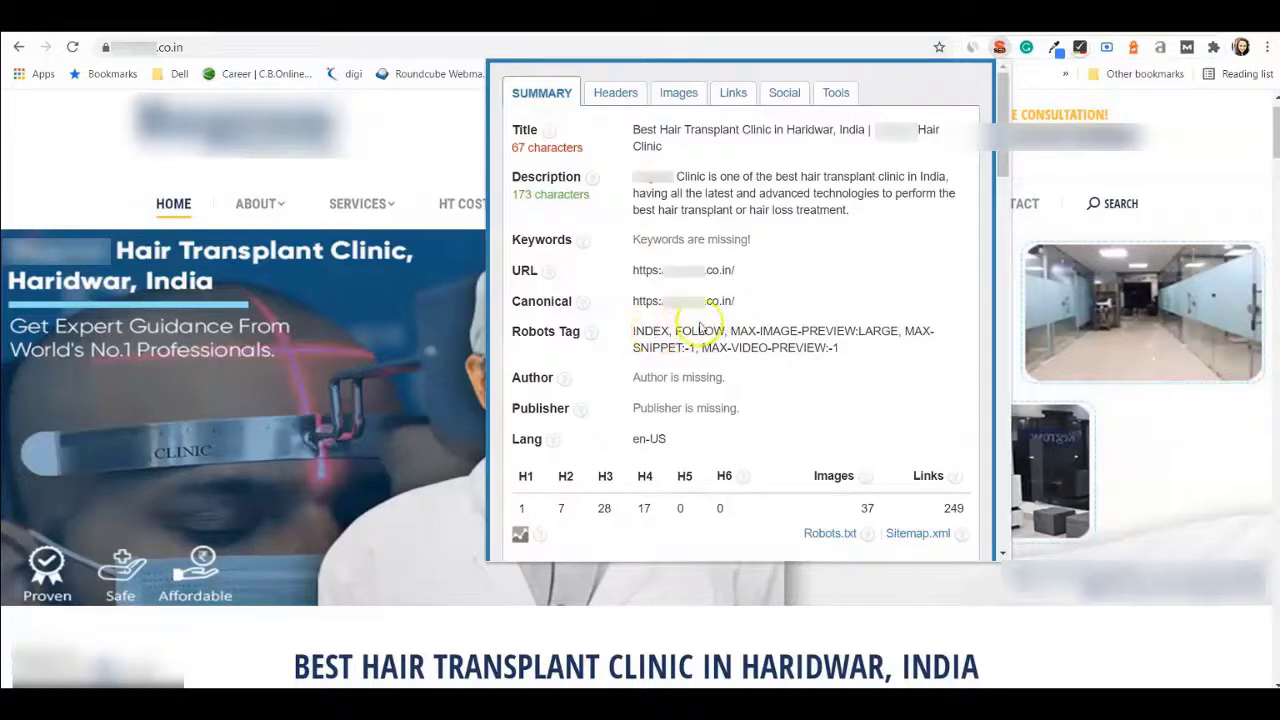
left_click_drag(676, 331, 727, 332)
left_click(727, 332)
left_click_drag(632, 331, 727, 331)
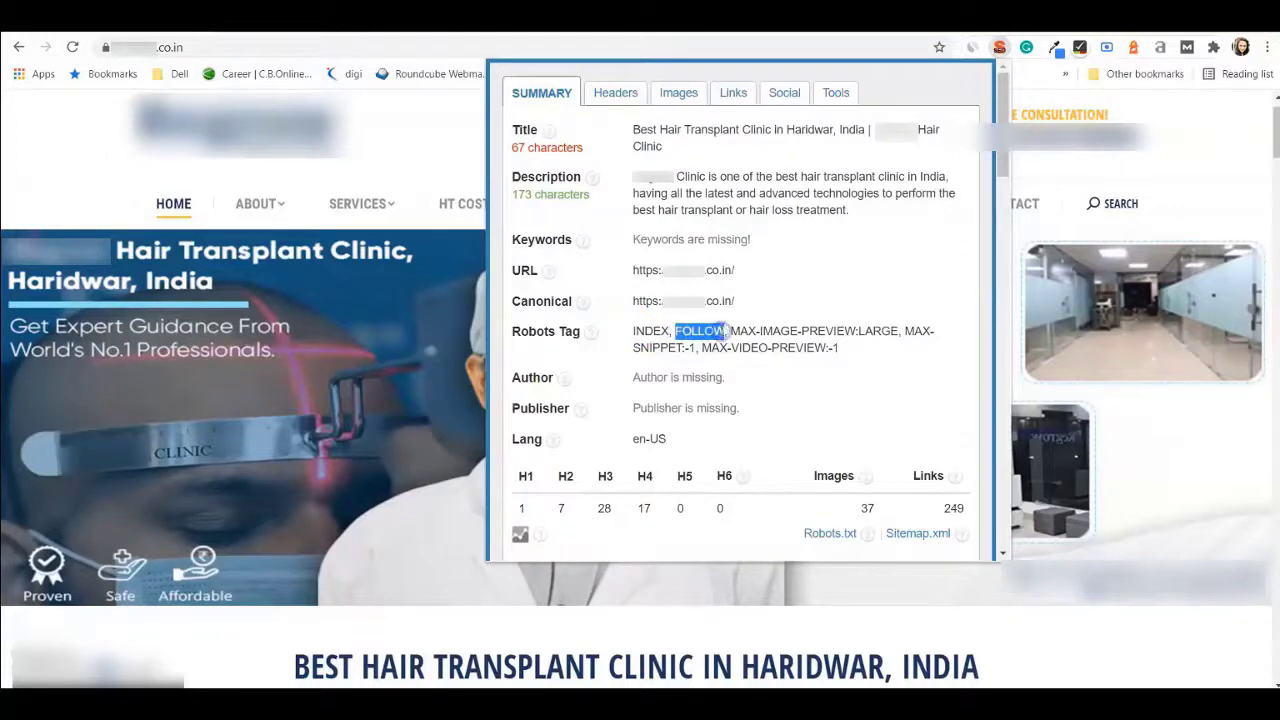
left_click(778, 325)
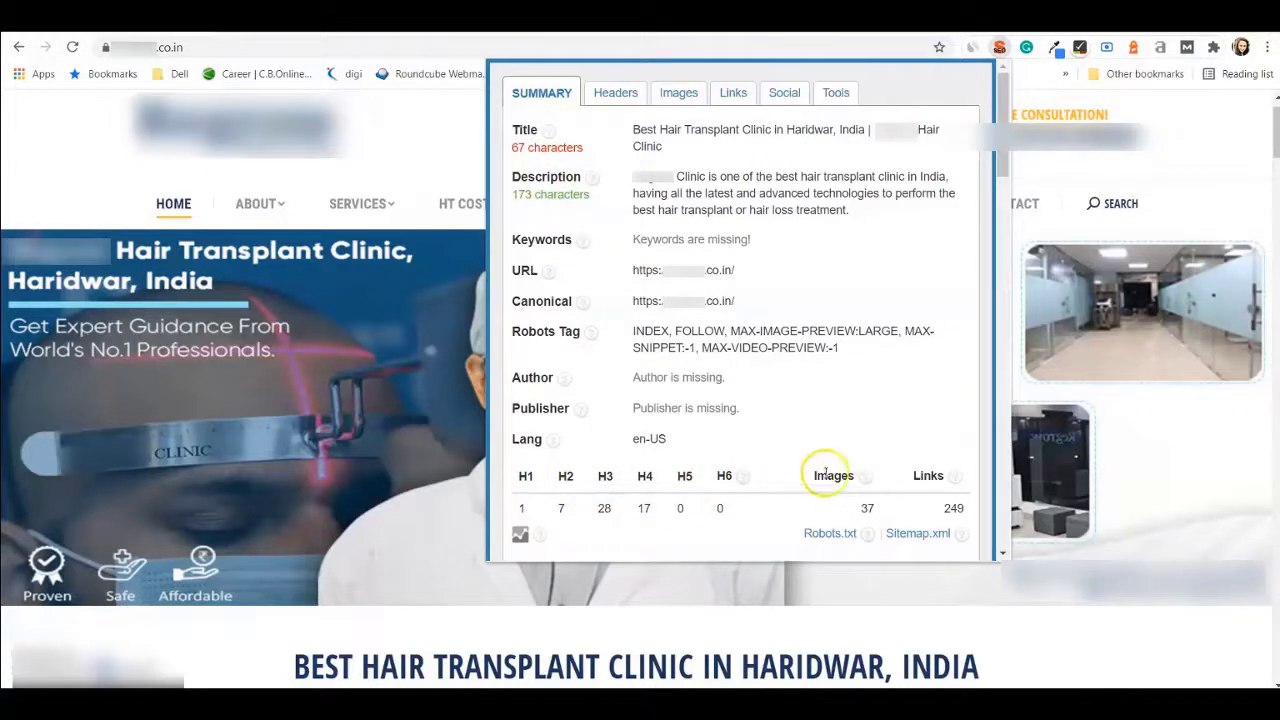
left_click(953, 508)
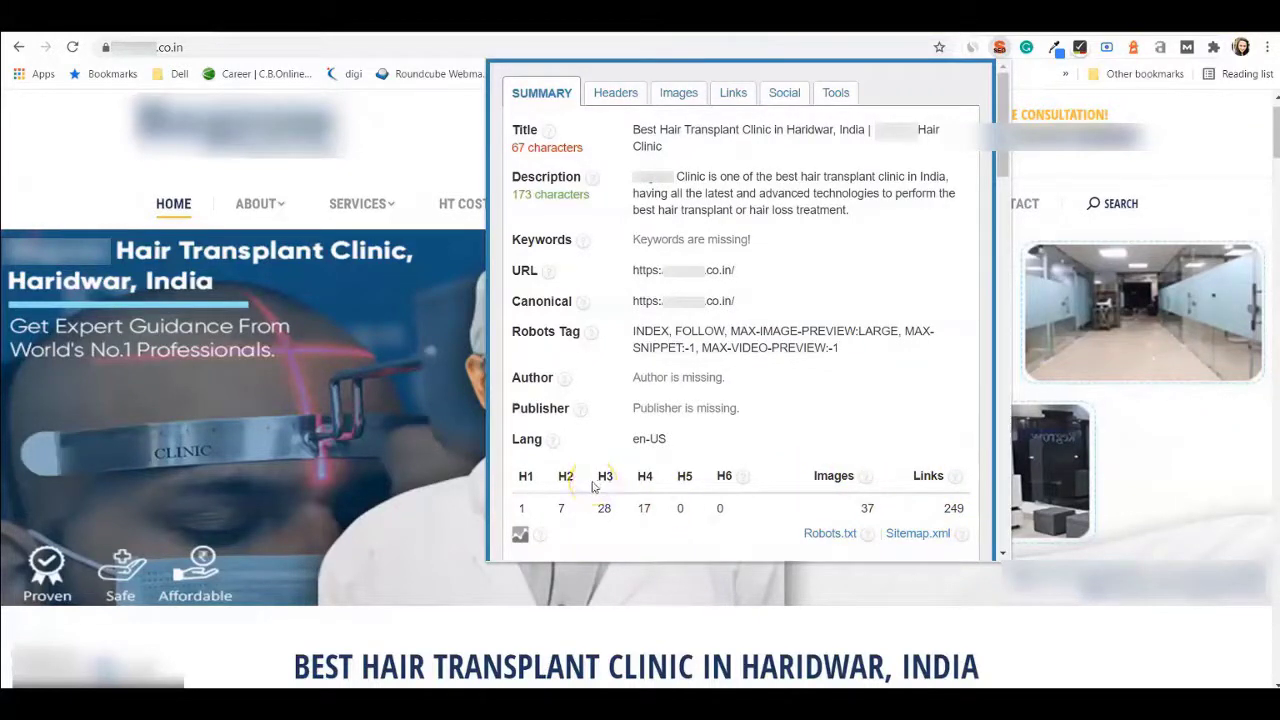
Step: Show the page's headers report and review its H1 to H4 hierarchy through to the heading counts at the end
left_click(617, 94)
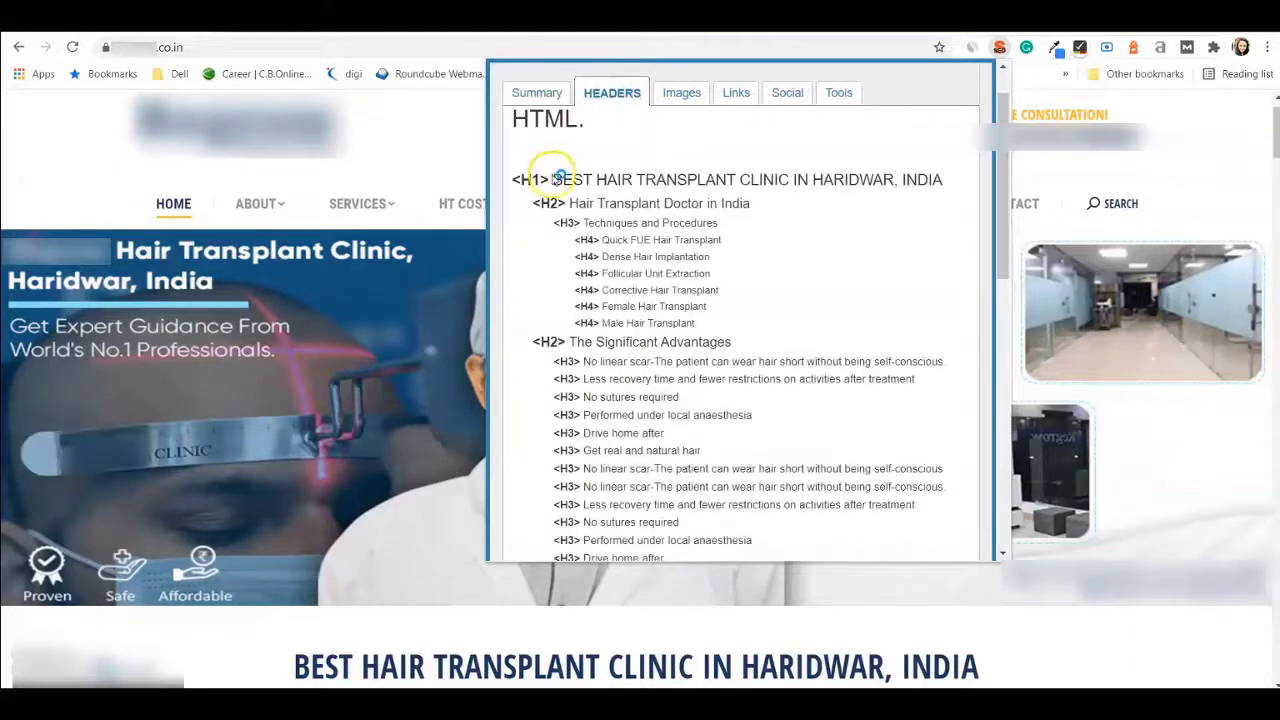
left_click_drag(552, 177, 756, 203)
left_click(570, 199)
left_click(726, 271)
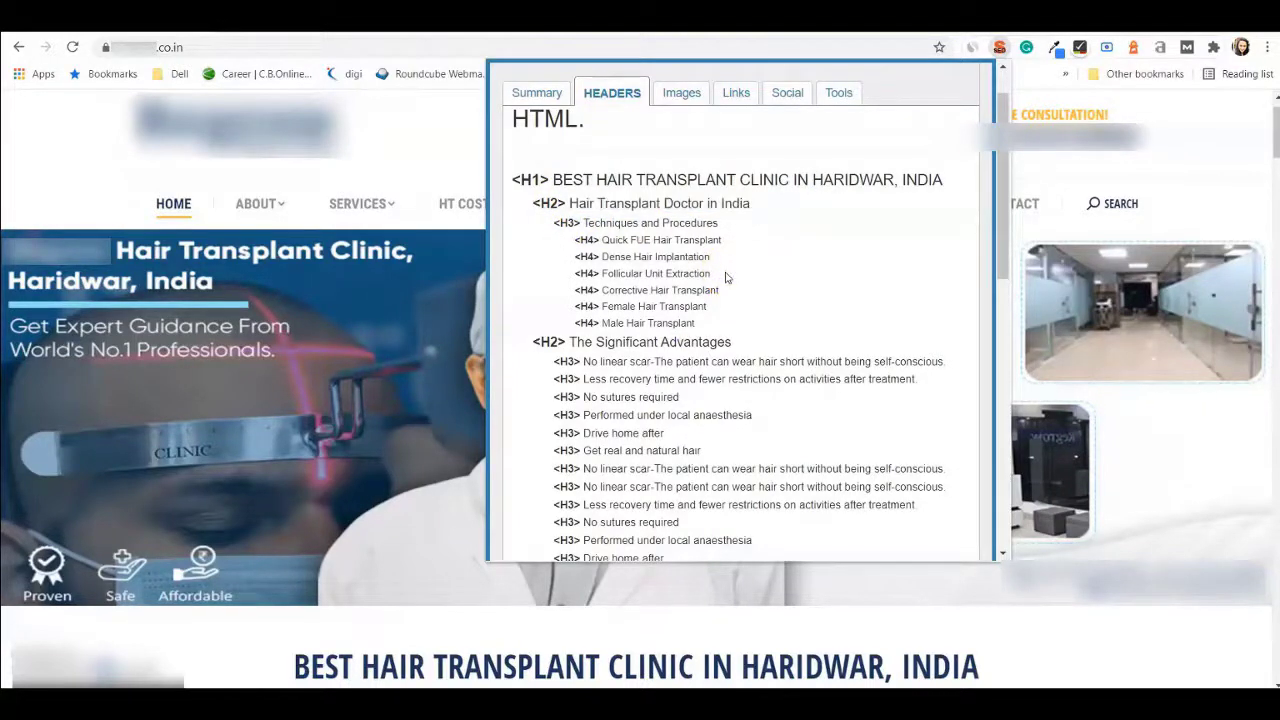
scroll(726, 277, "down", 5)
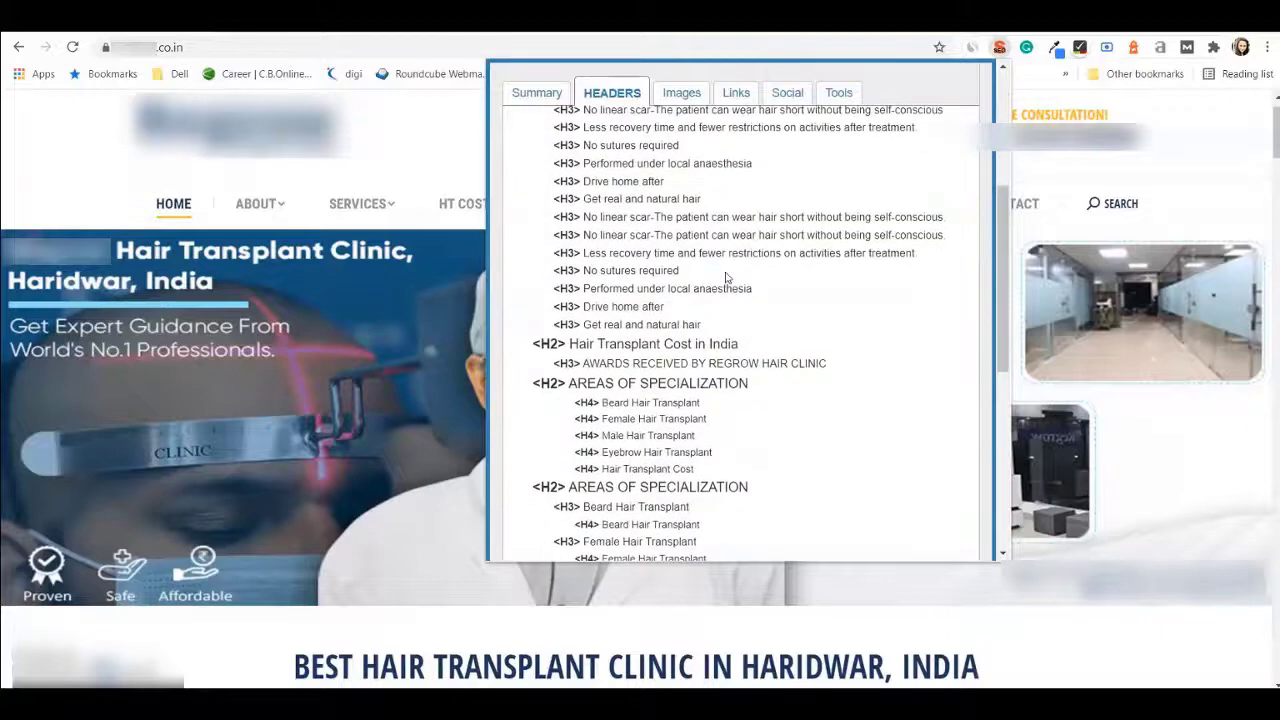
scroll(726, 277, "up", 4)
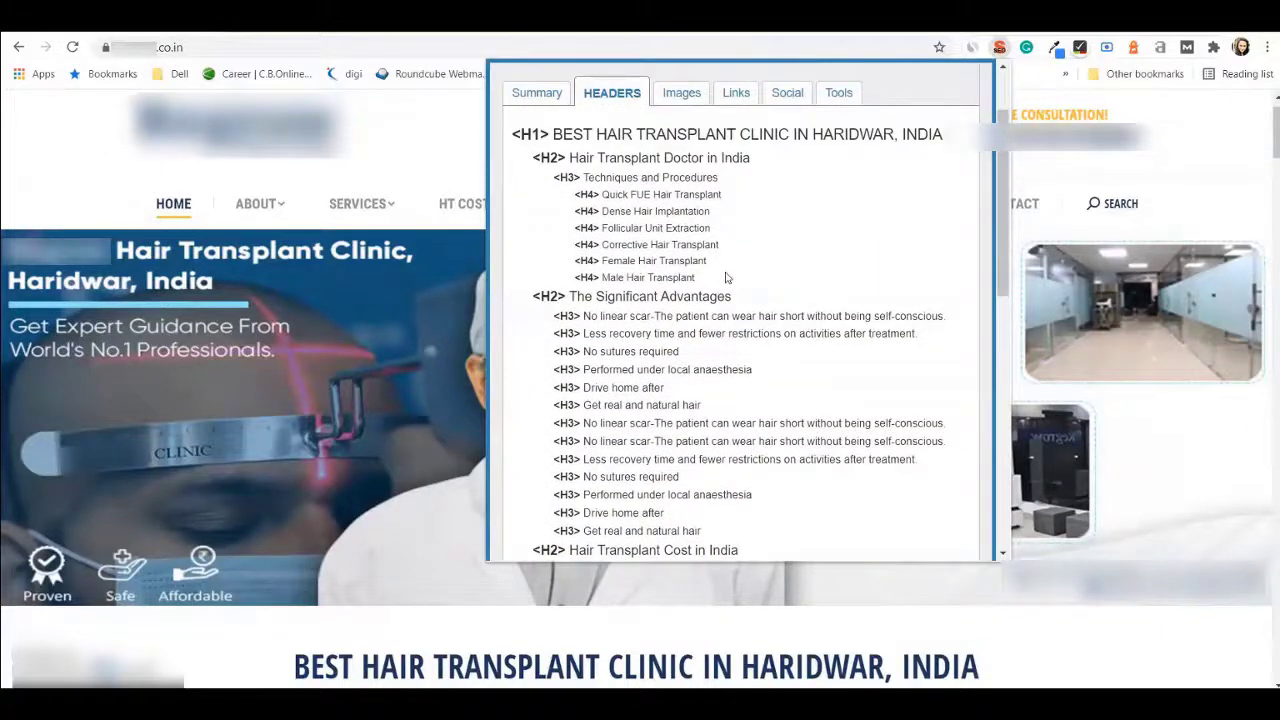
left_click(753, 393)
scroll(753, 393, "up", 2)
scroll(753, 393, "down", 1)
scroll(753, 393, "up", 1)
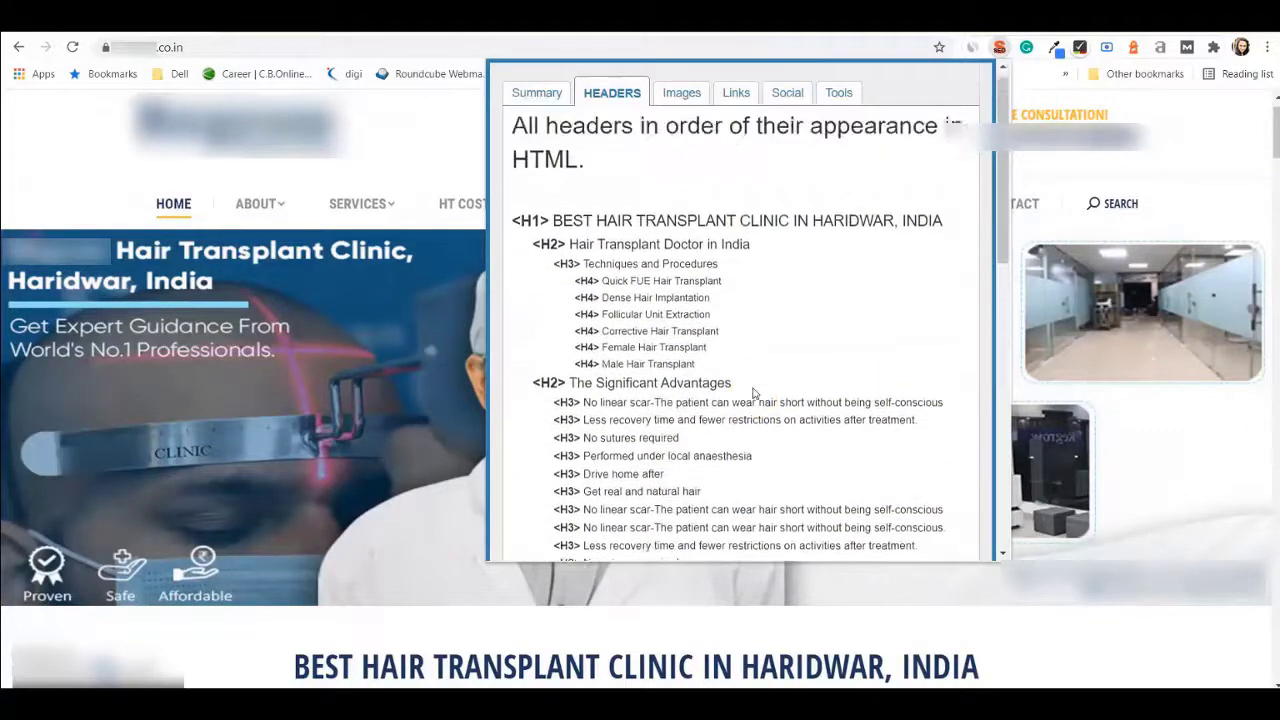
scroll(753, 393, "down", 2)
scroll(753, 393, "down", 5)
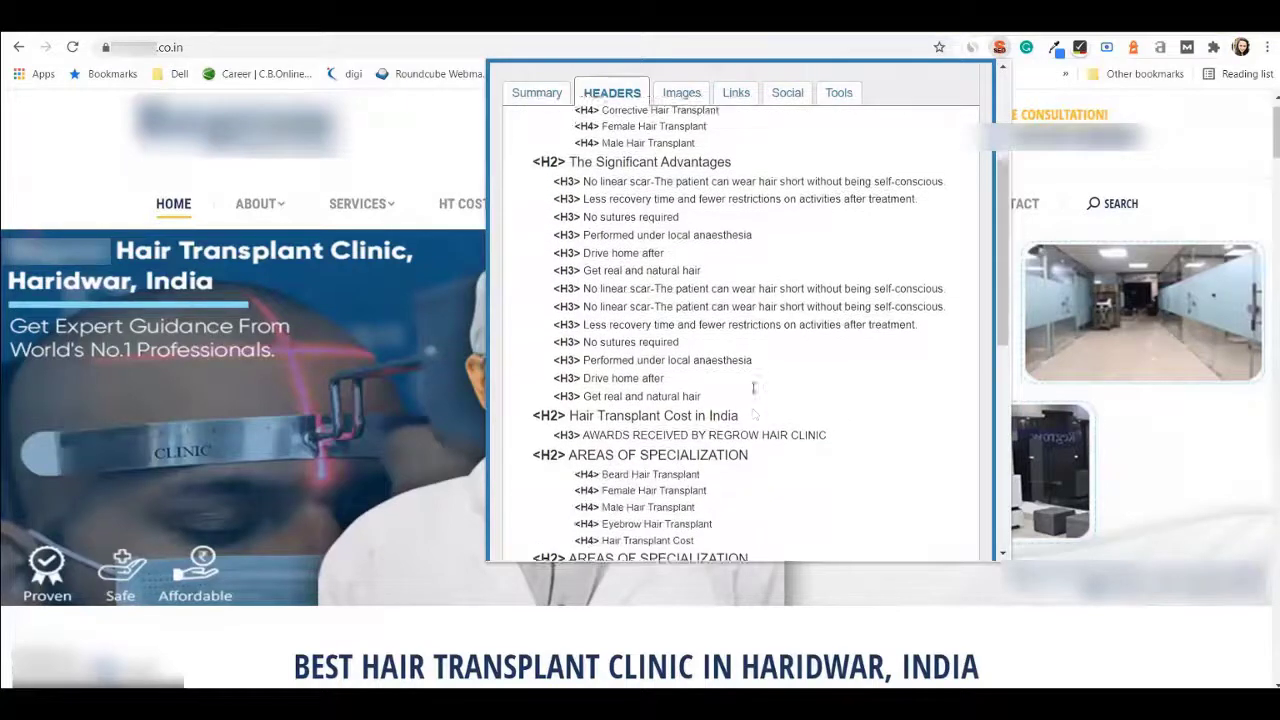
scroll(753, 393, "down", 7)
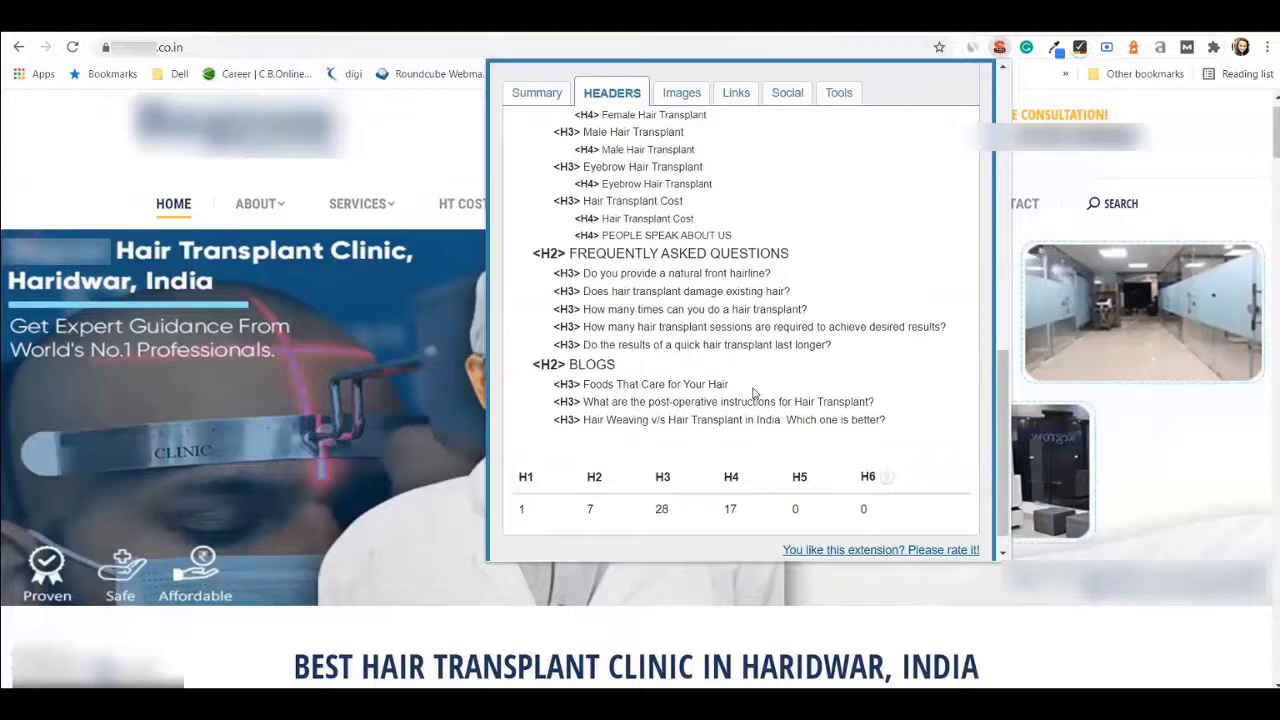
scroll(753, 393, "up", 14)
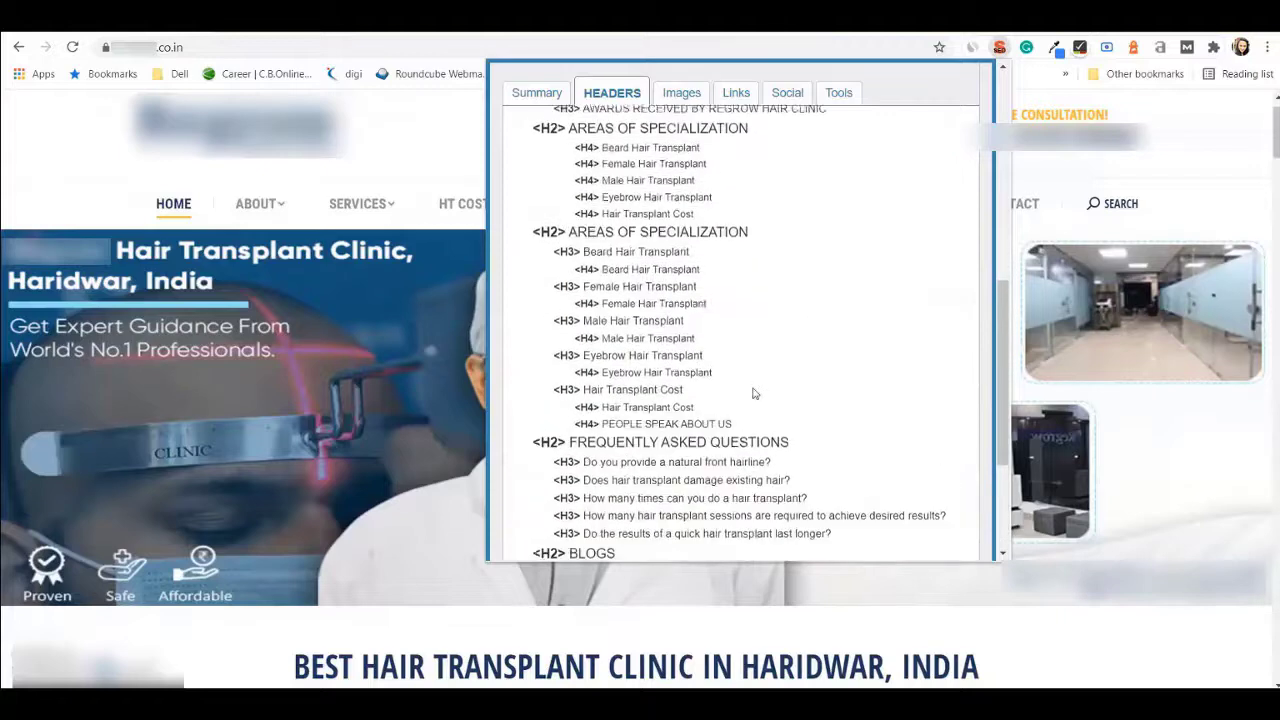
Step: Show the images report and check how many images lack ALT text or a title
left_click(684, 92)
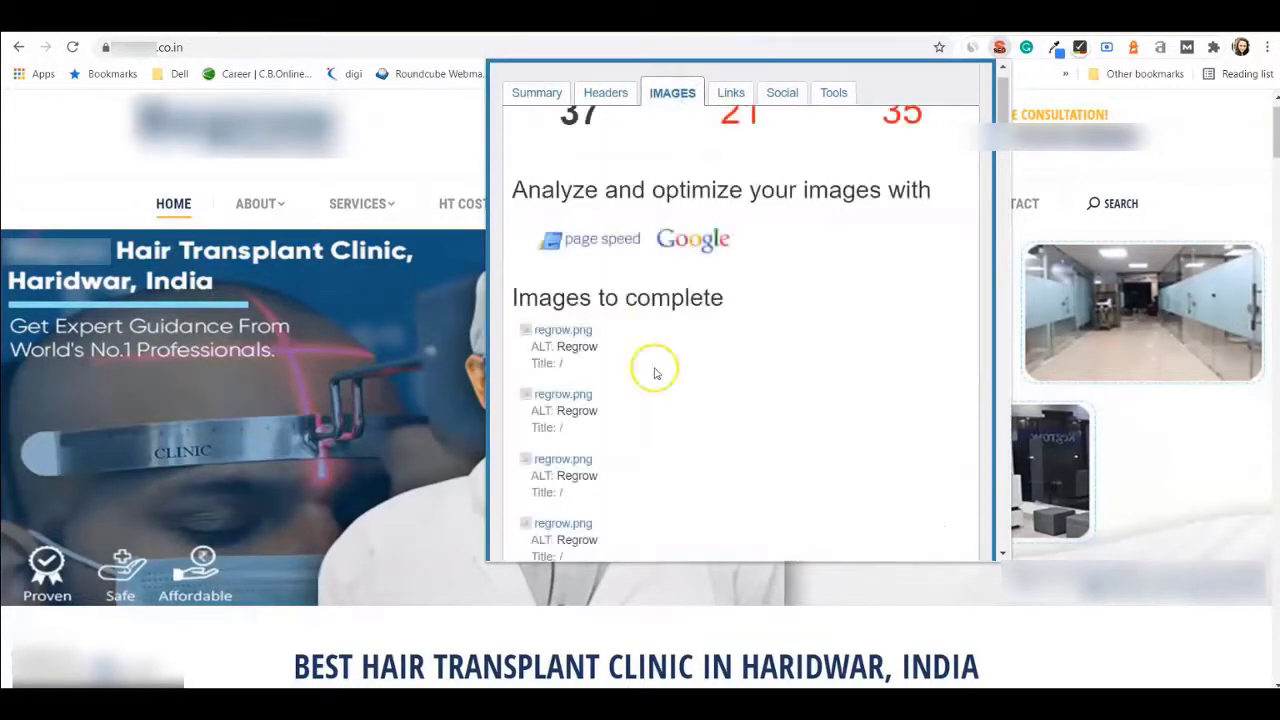
scroll(655, 373, "up", 1)
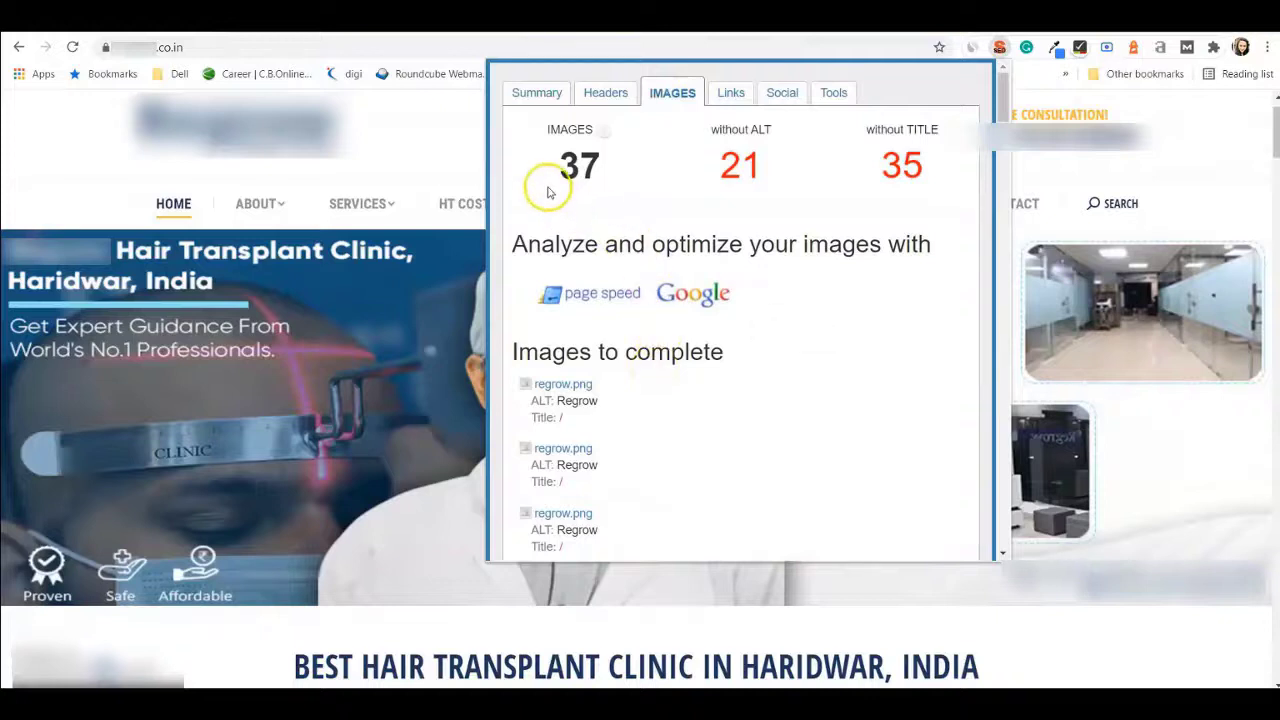
left_click_drag(660, 182, 775, 177)
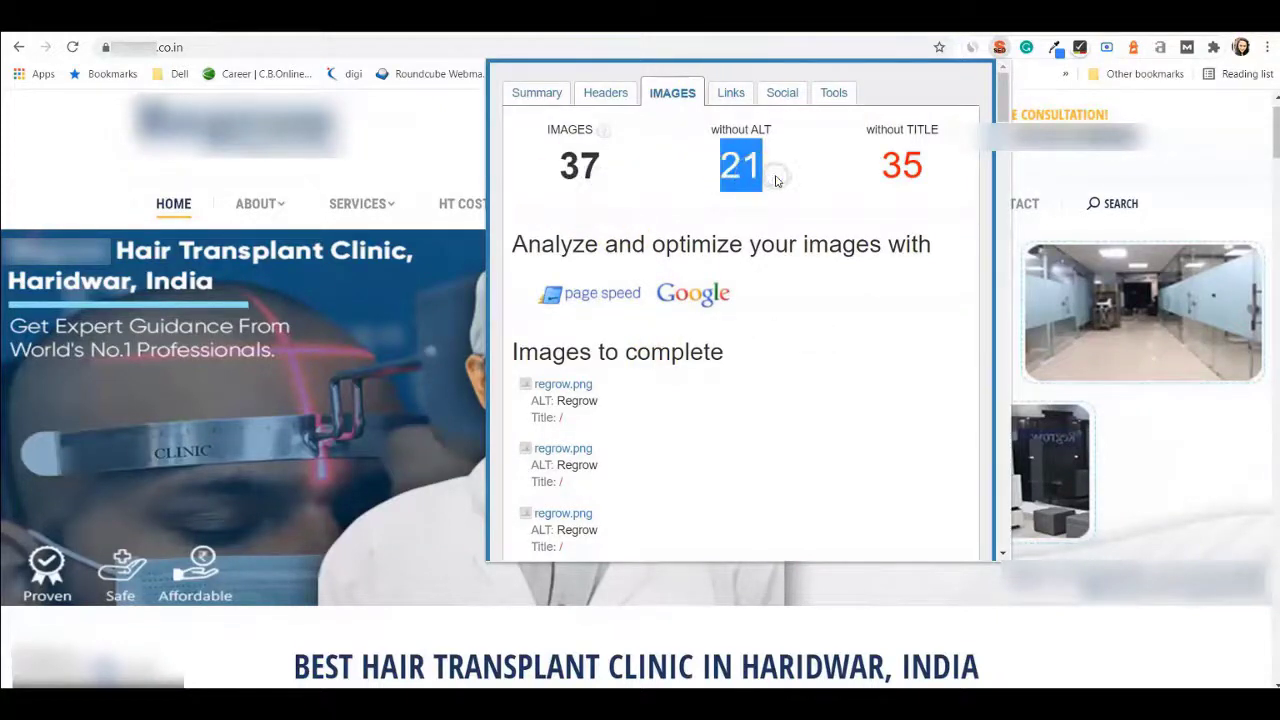
left_click(867, 172)
left_click_drag(867, 172, 973, 172)
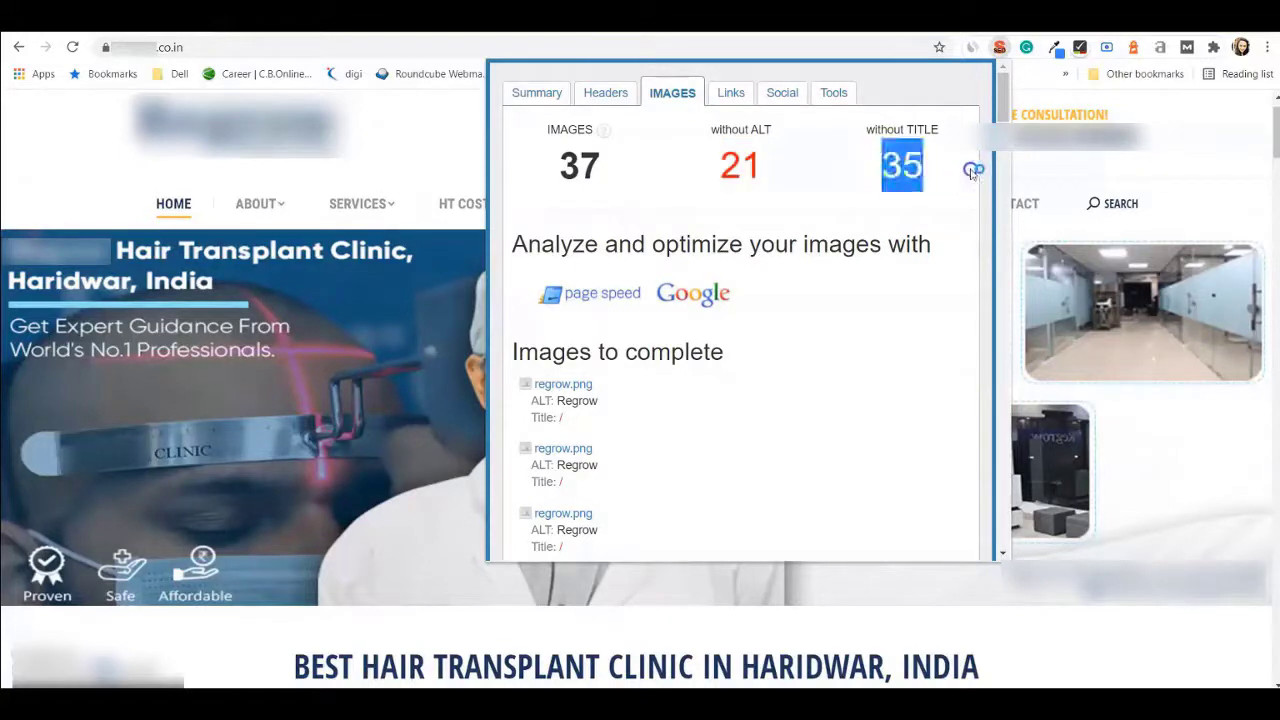
left_click(973, 172)
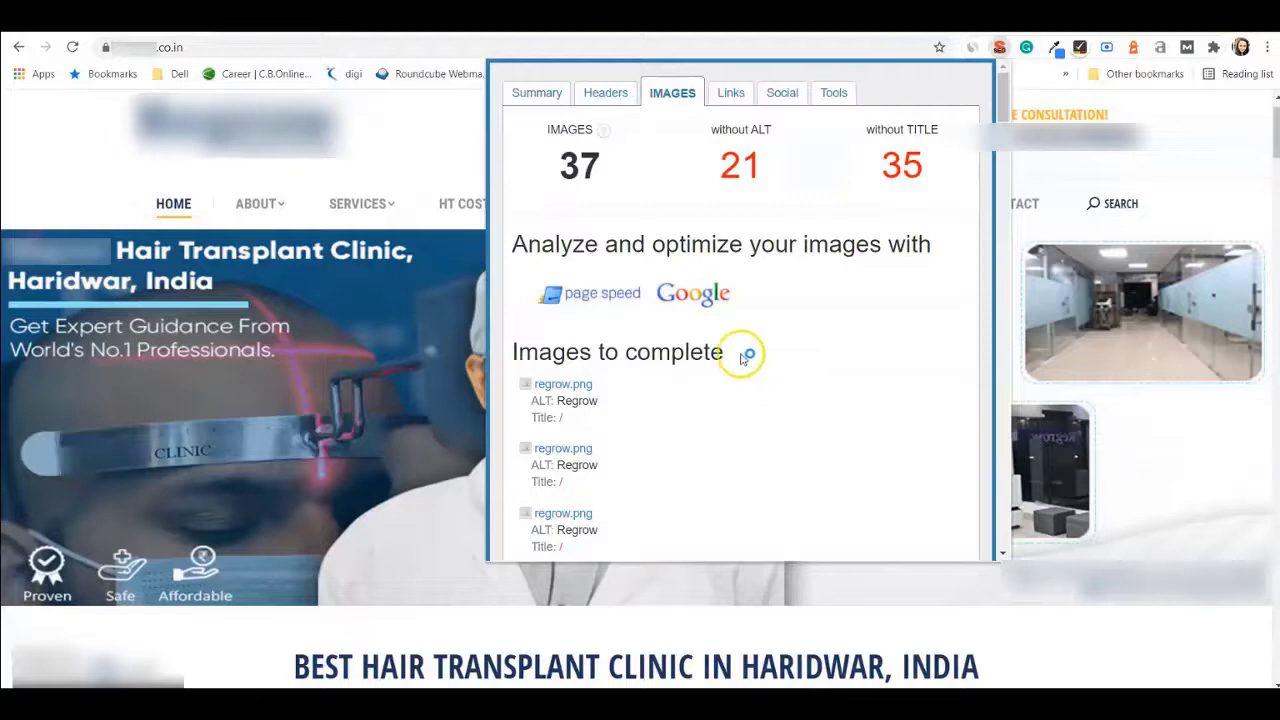
Step: Look through the "Images to complete" list for images with missing ALT or title attributes
left_click_drag(741, 353, 496, 346)
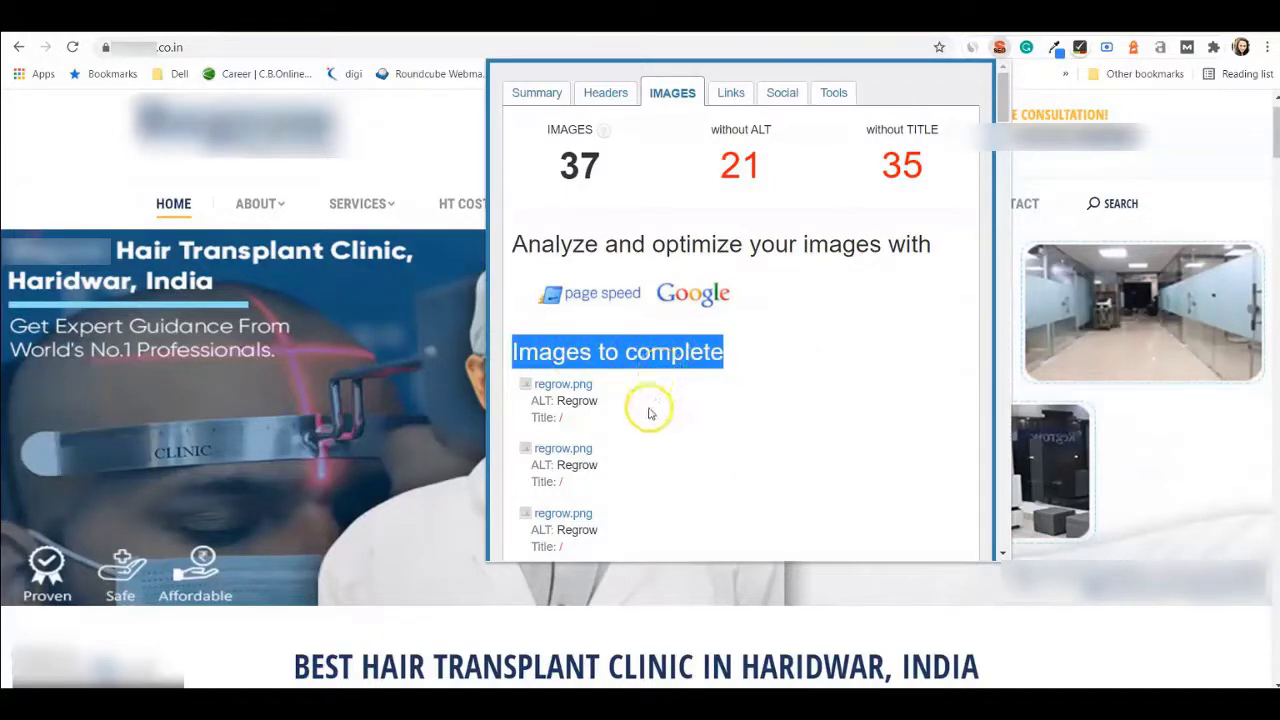
scroll(629, 413, "down", 1)
scroll(629, 413, "down", 1)
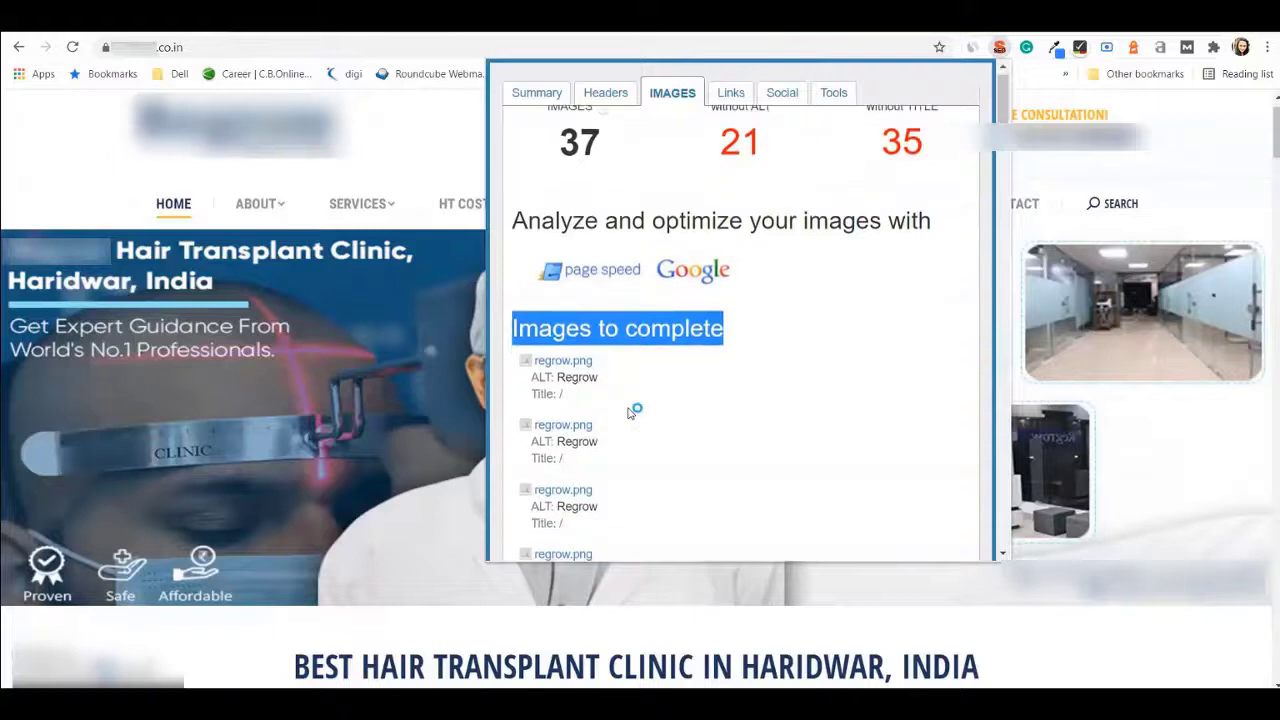
scroll(634, 486, "down", 3)
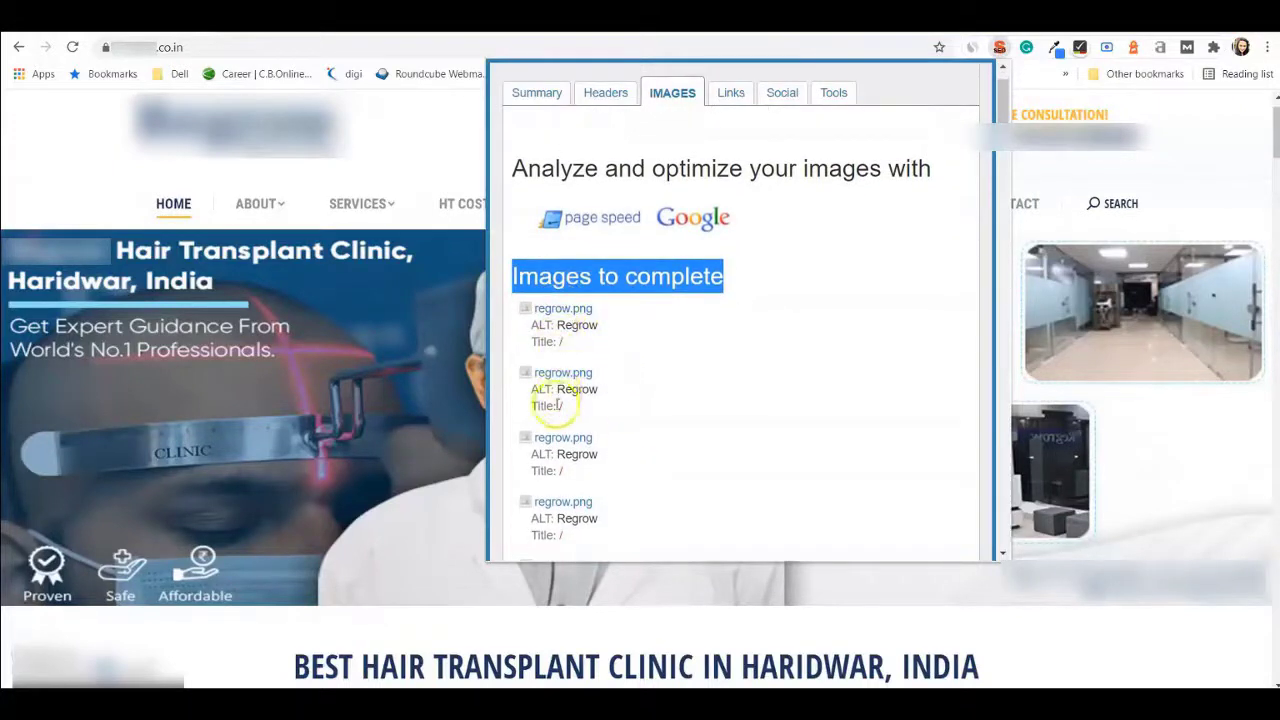
scroll(548, 500, "down", 3)
scroll(548, 500, "down", 10)
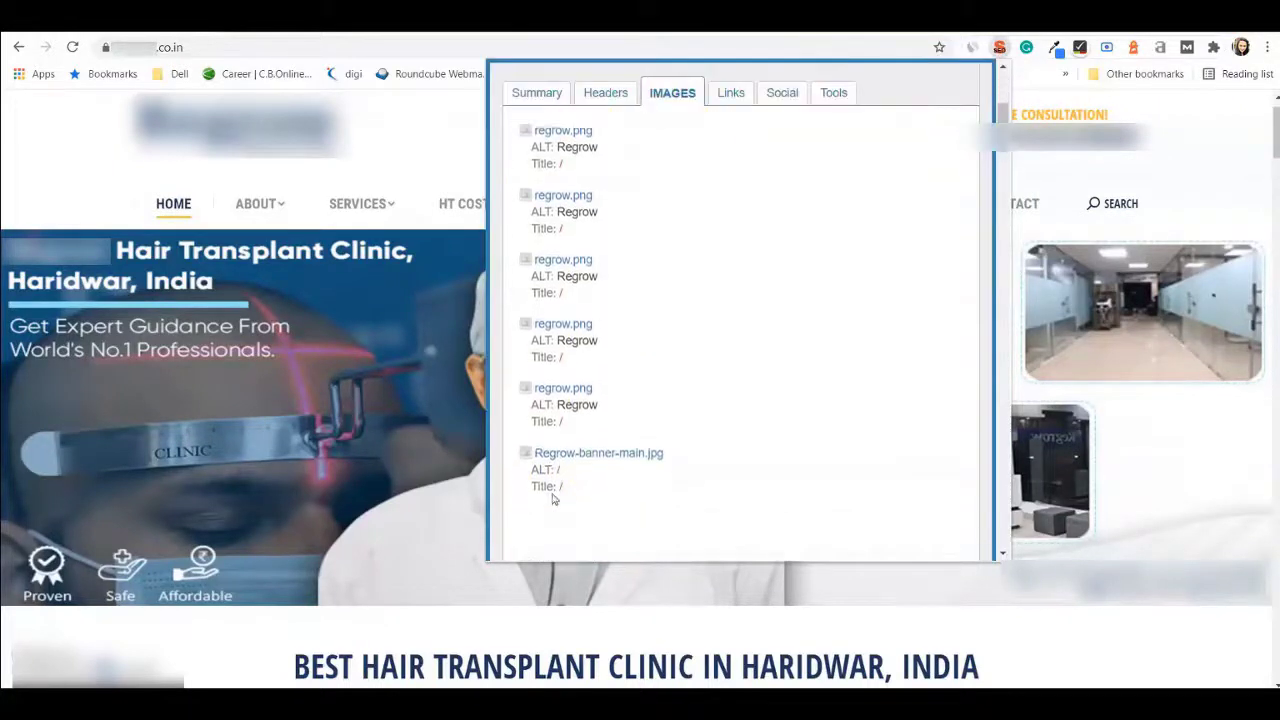
scroll(552, 500, "down", 9)
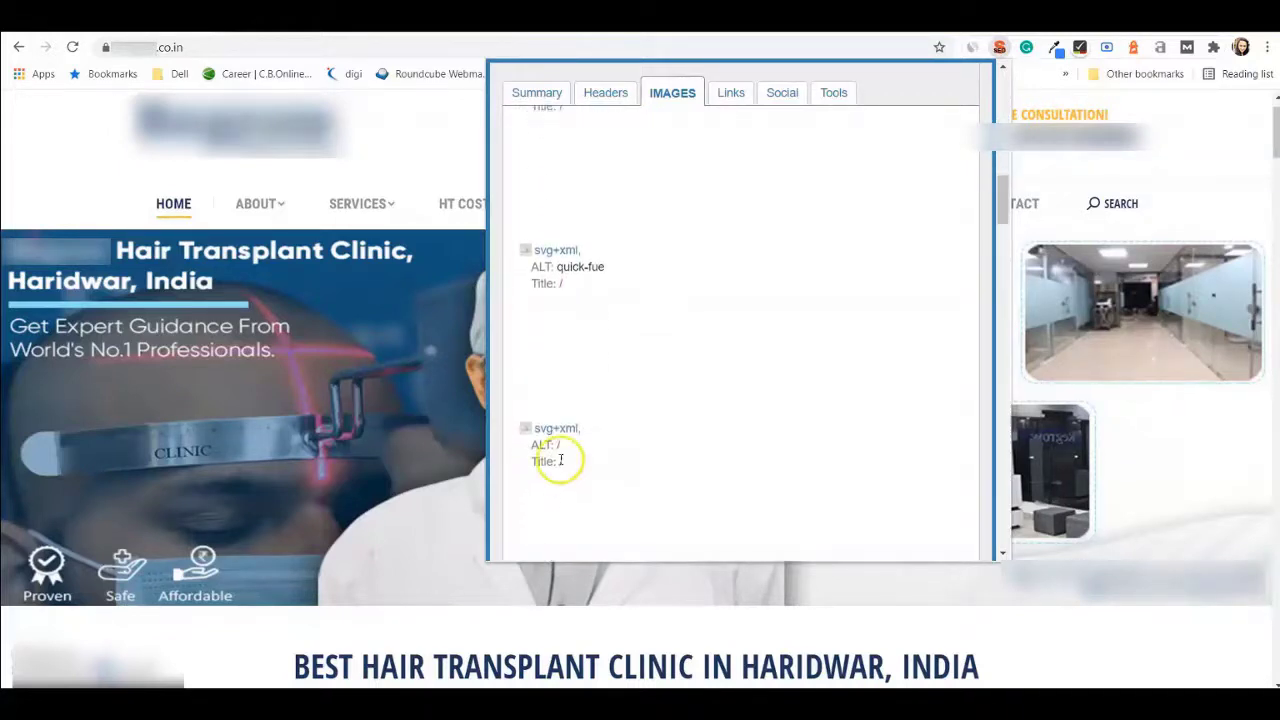
scroll(551, 430, "down", 5)
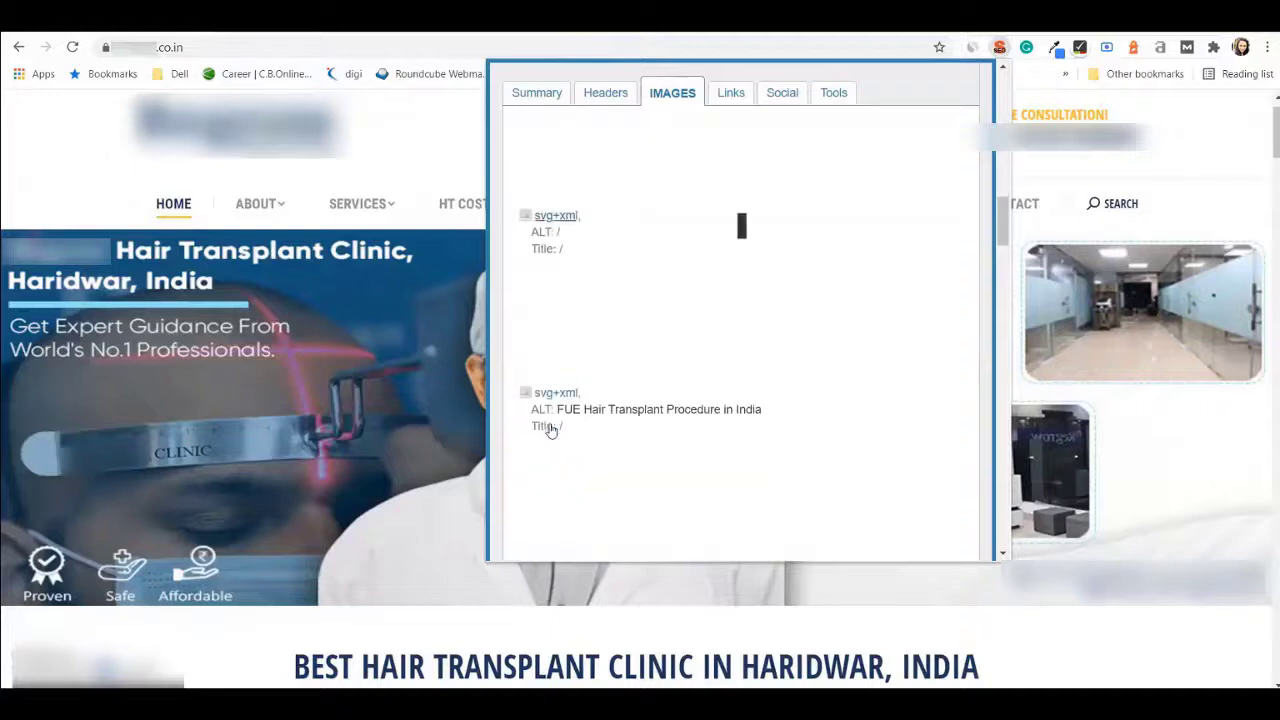
Step: Check further entries in the "Images to complete" list and highlight the count of images without ALT
scroll(562, 500, "down", 9)
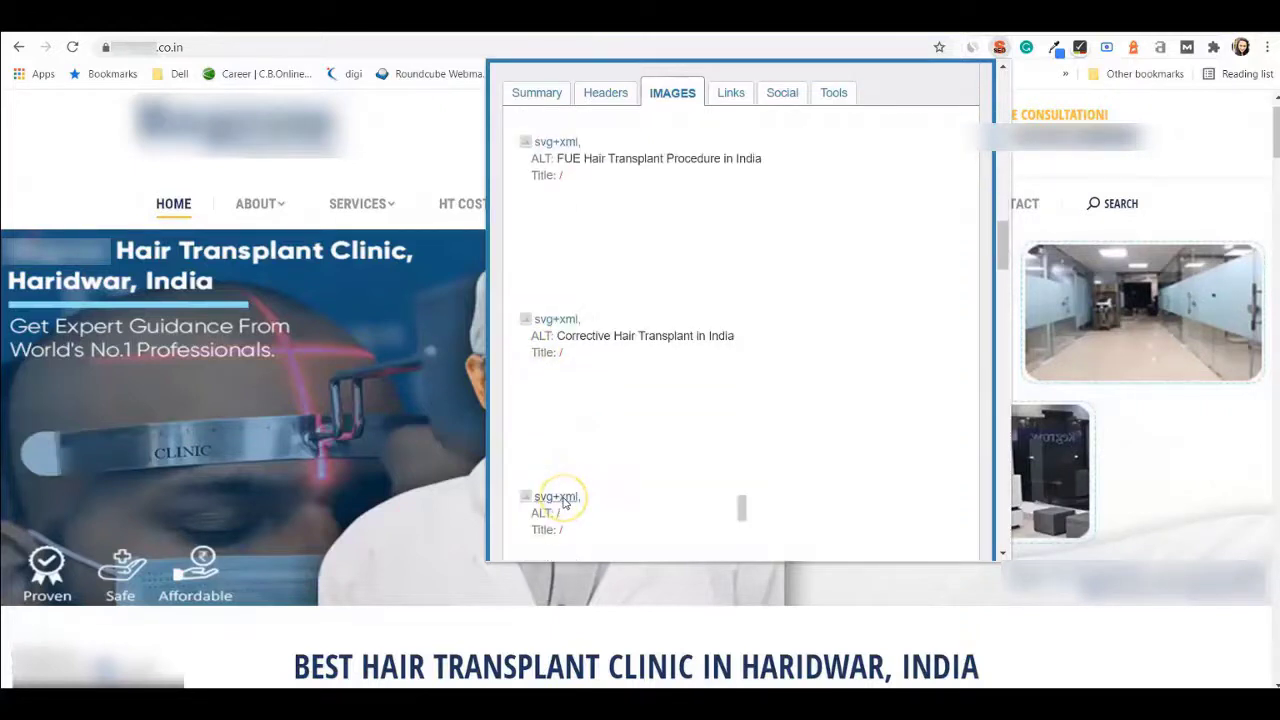
scroll(598, 399, "up", 14)
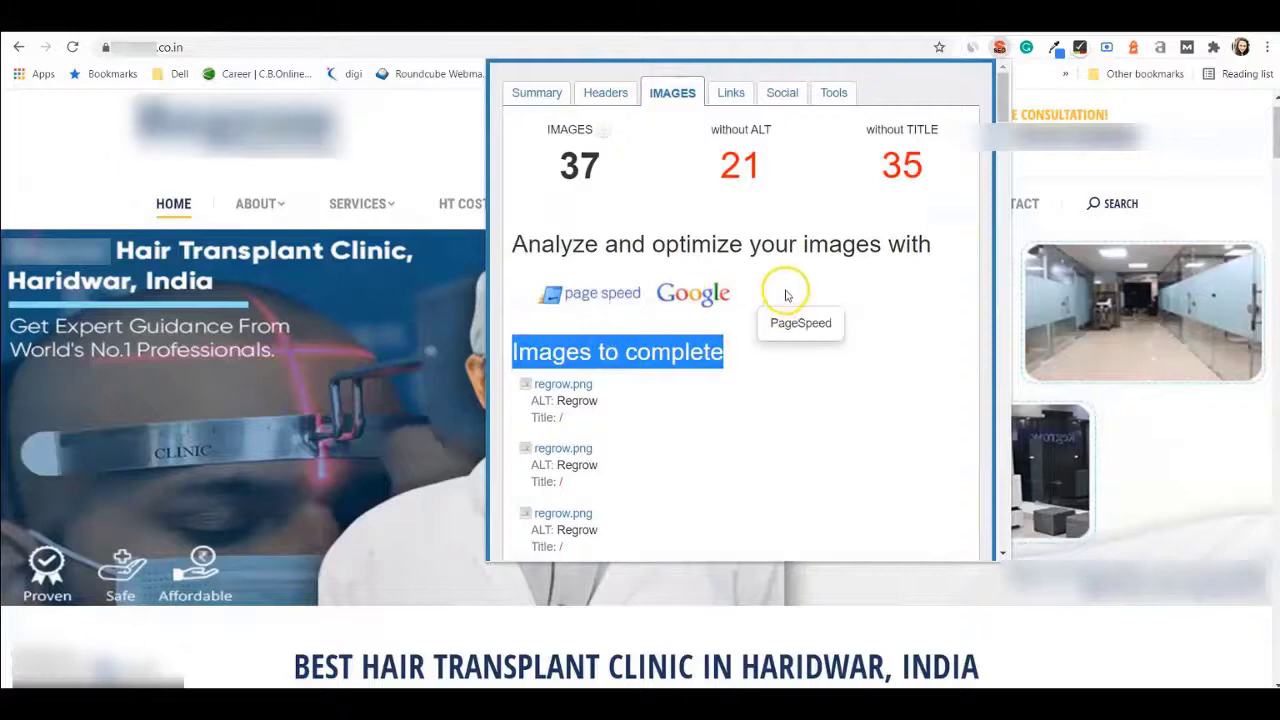
left_click(778, 212)
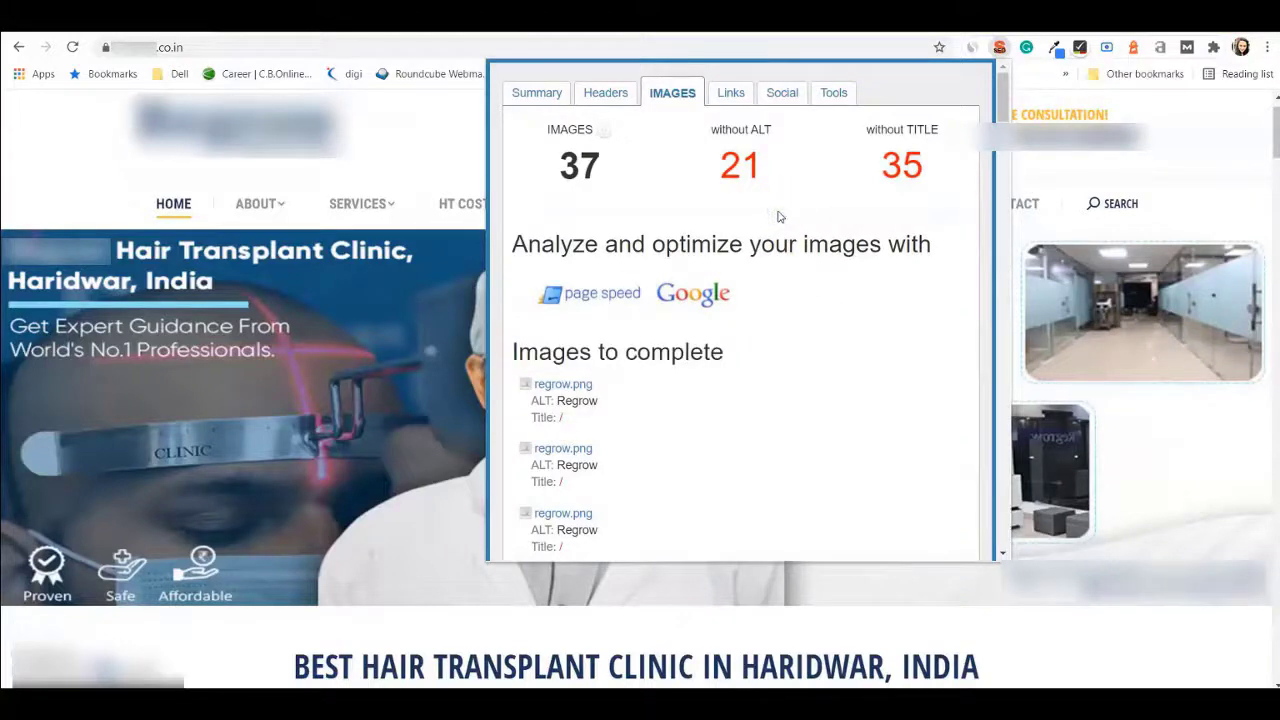
left_click_drag(781, 166, 718, 166)
left_click(770, 198)
Step: Show the links report and review the link counts and the anchor links, including beard-hair-transplant
left_click(742, 95)
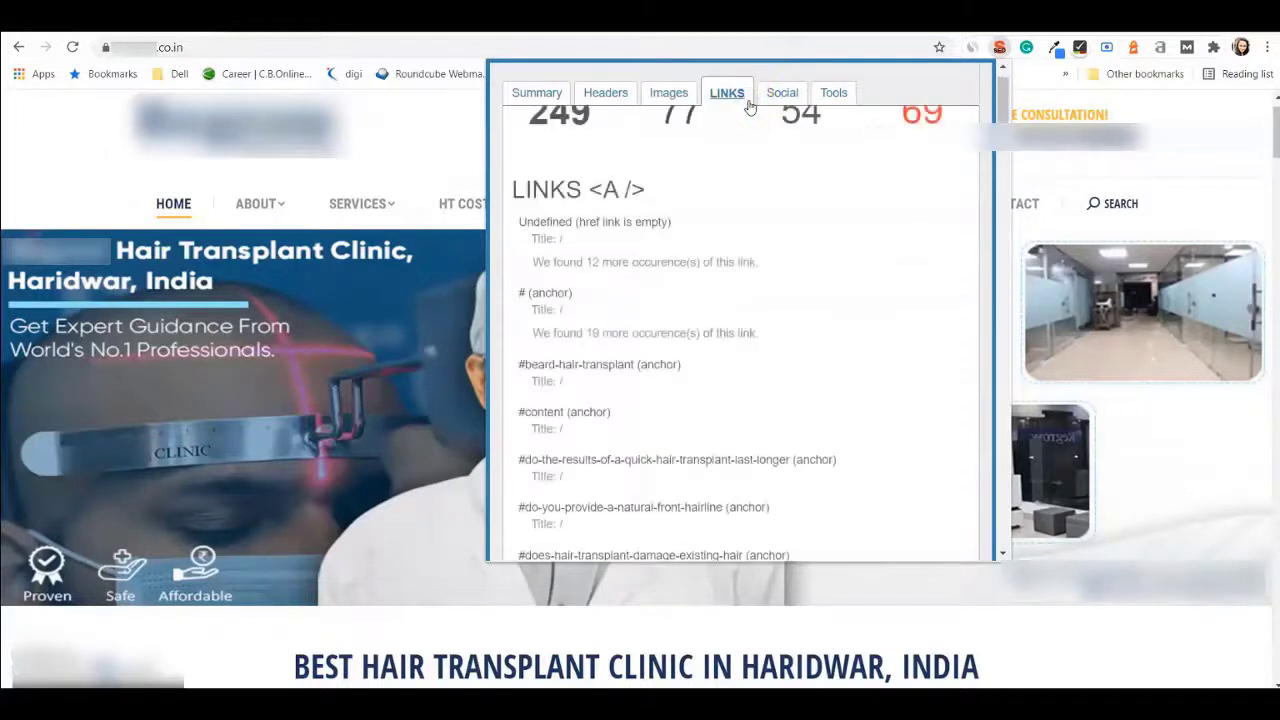
scroll(731, 263, "up", 1)
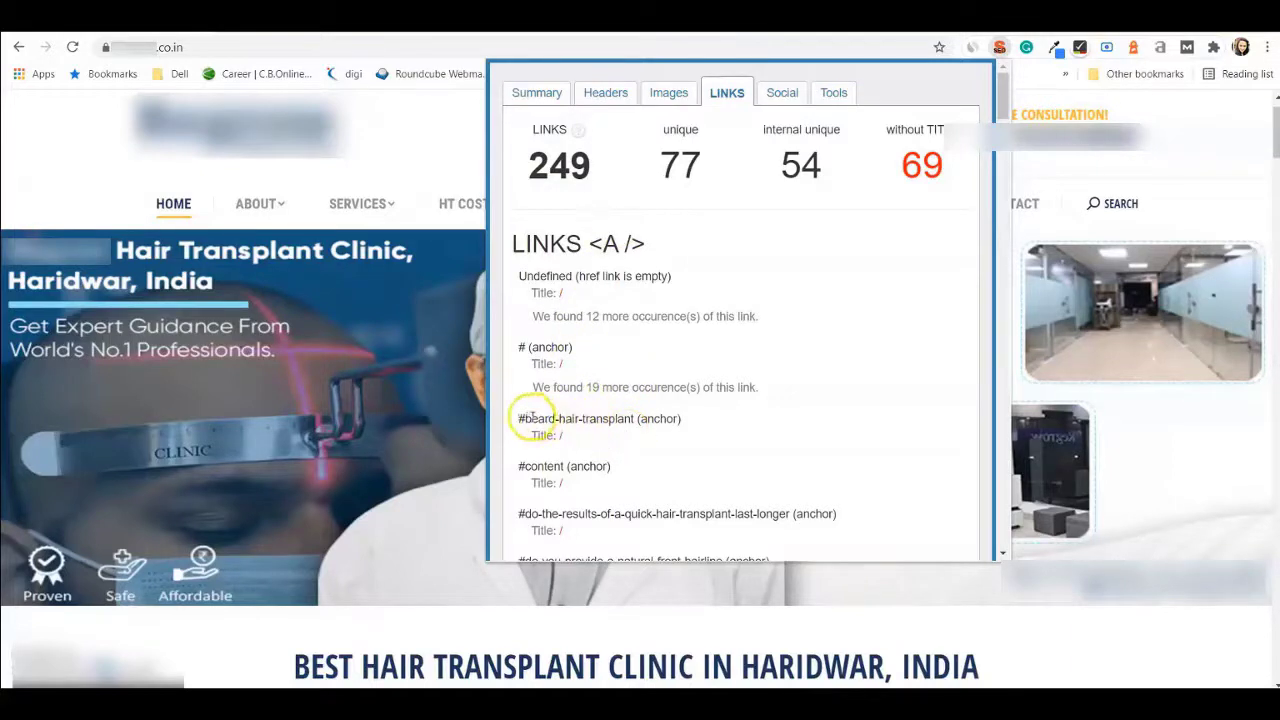
left_click_drag(524, 418, 635, 418)
scroll(668, 505, "down", 2)
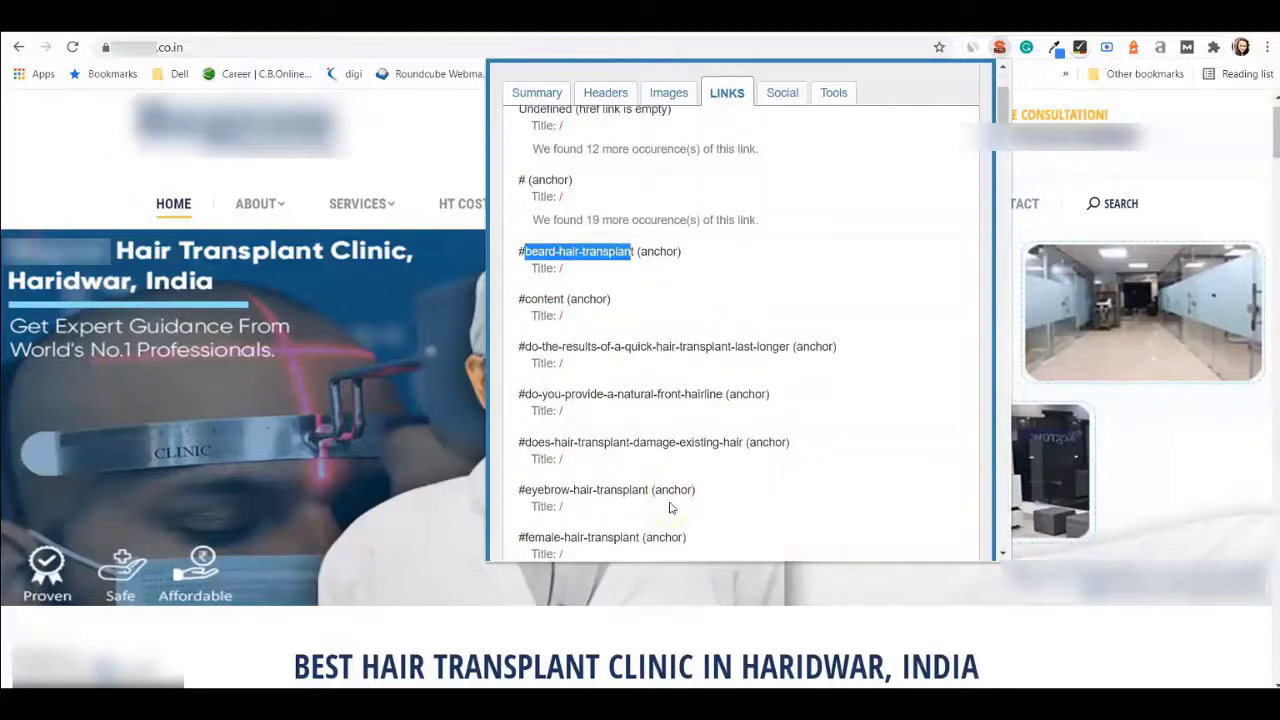
scroll(714, 457, "down", 3)
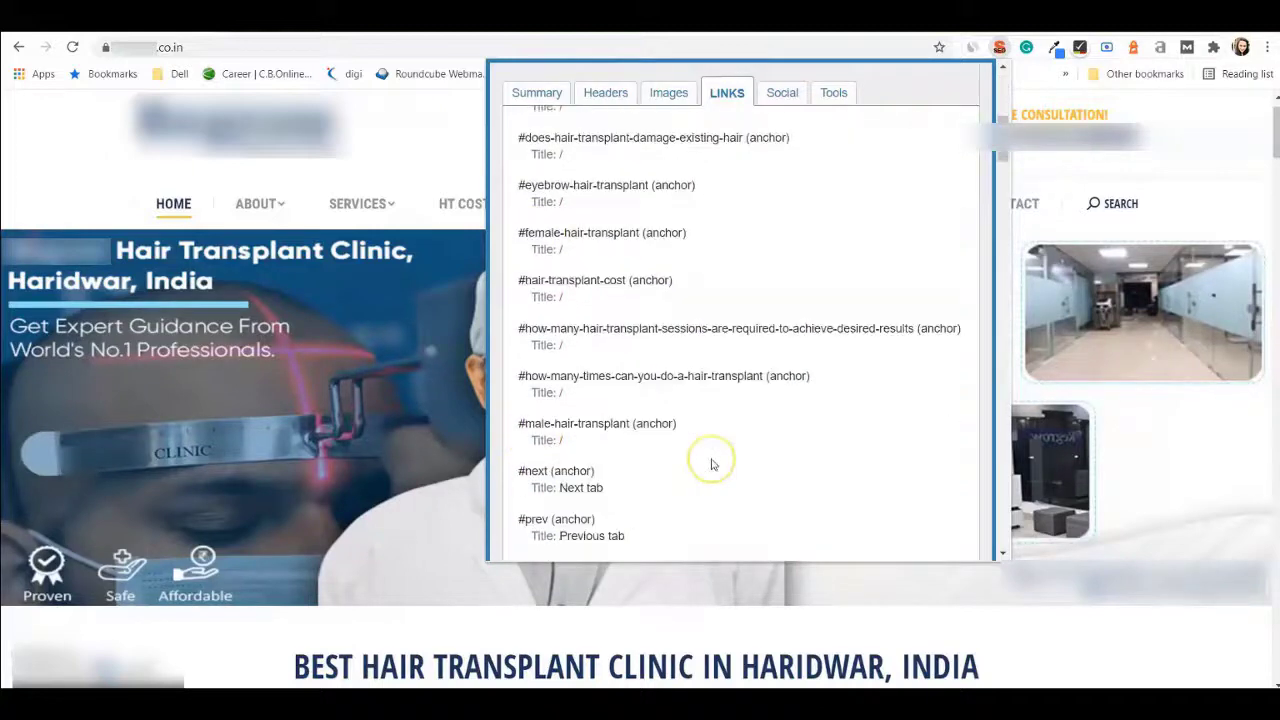
scroll(709, 460, "up", 5)
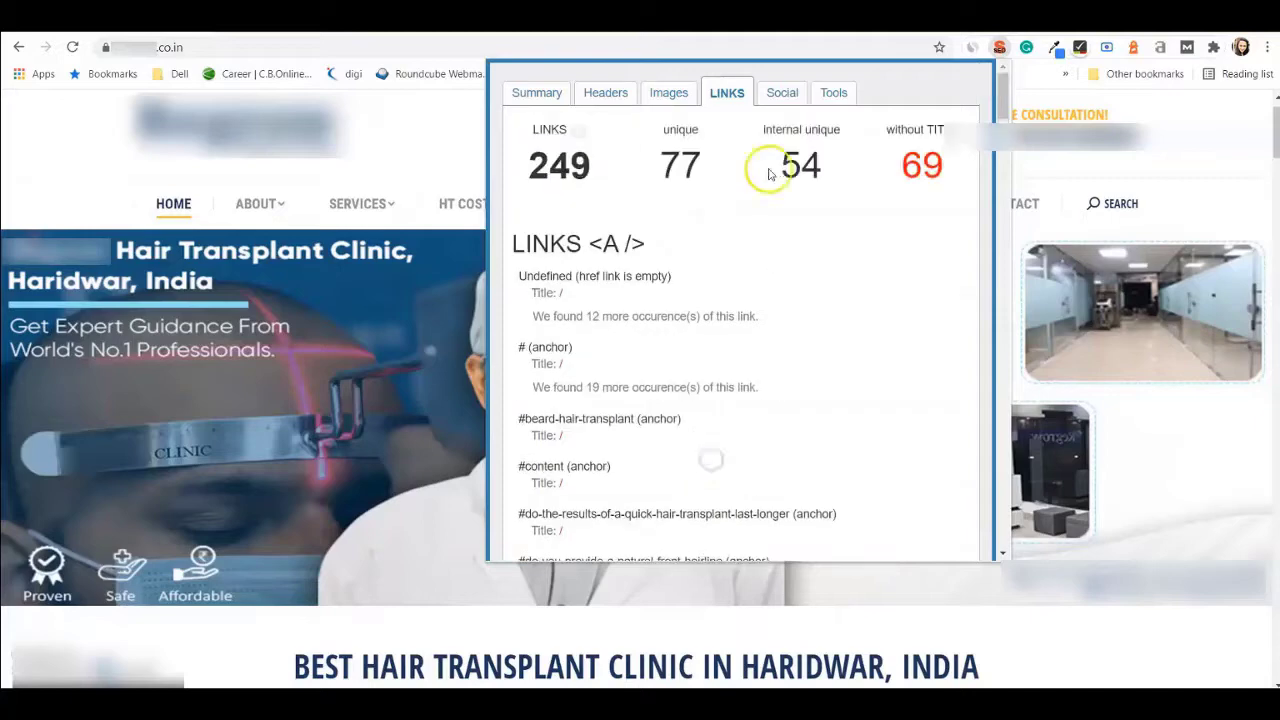
Step: Review the extension's external tools, launch the Mobile Friendly check for the page, and return to the clinic website
left_click(820, 93)
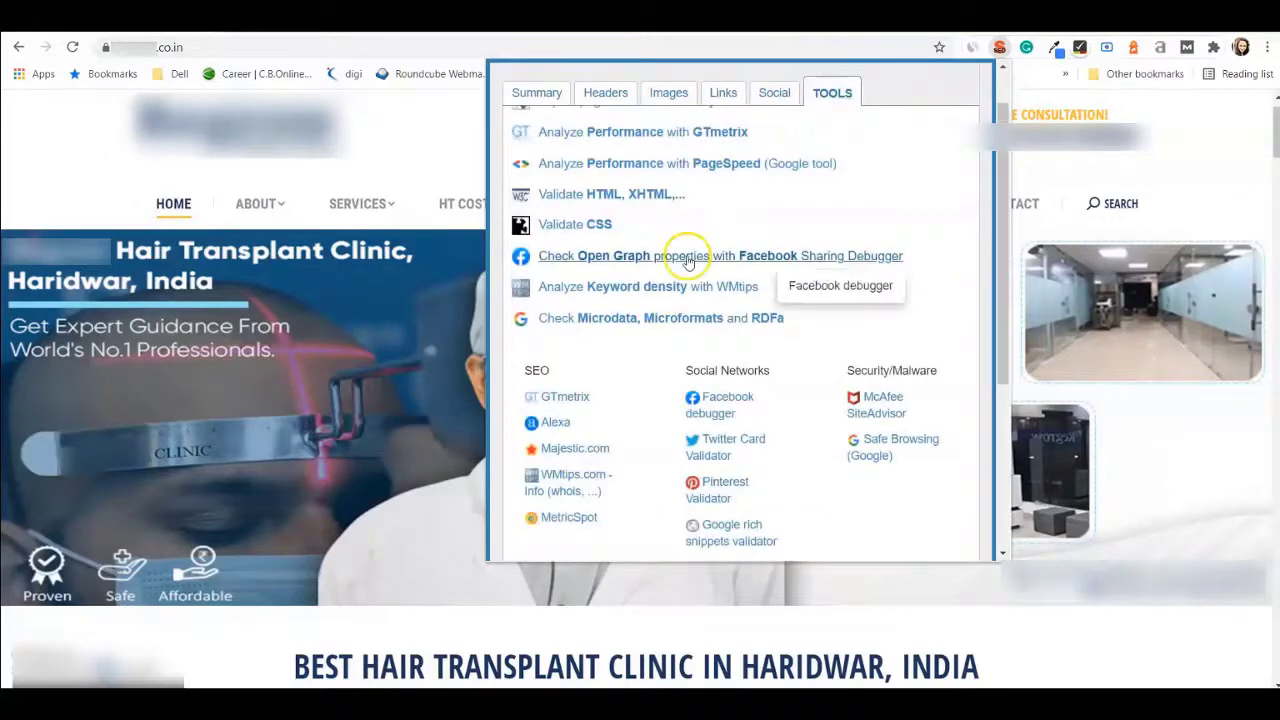
scroll(689, 254, "up", 1)
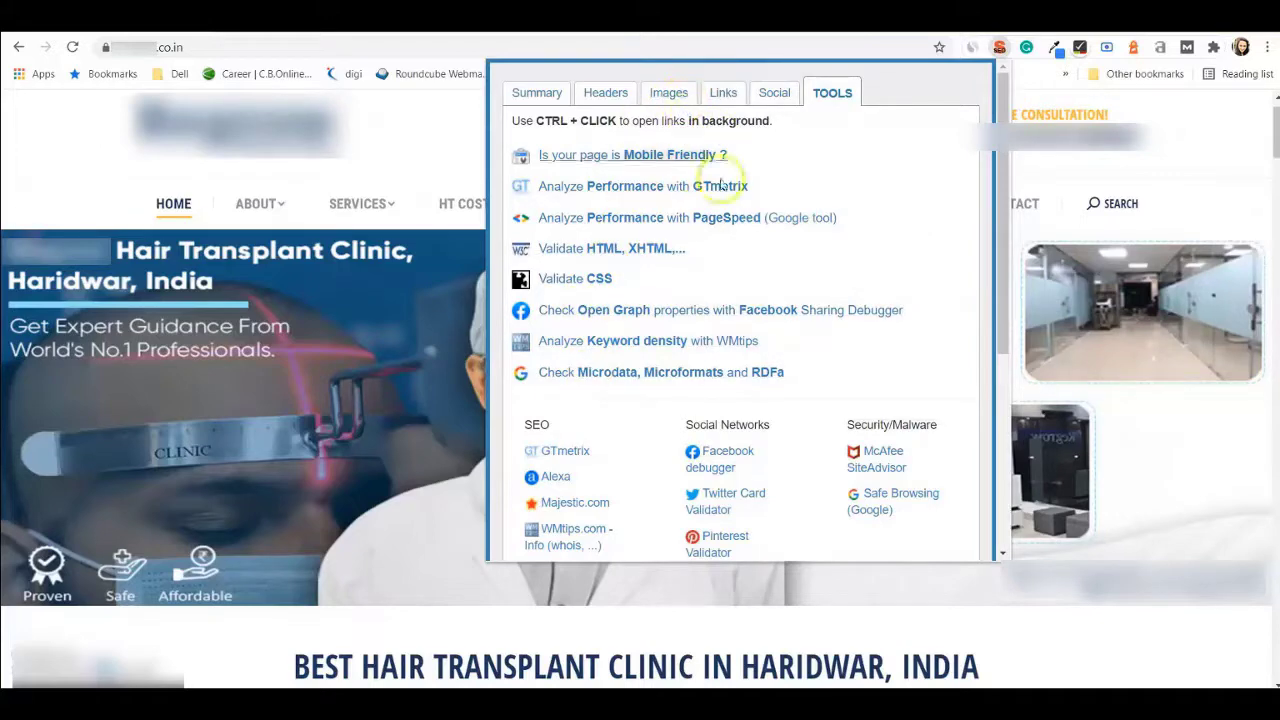
left_click(650, 158)
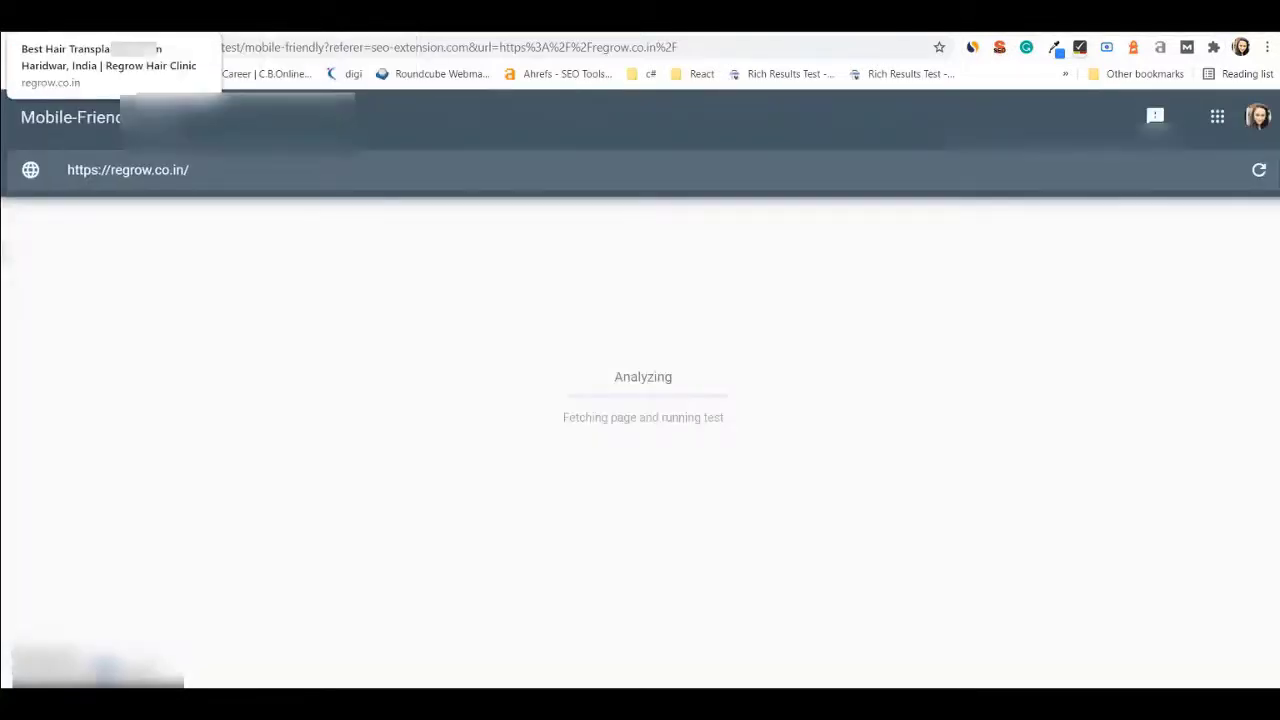
left_click(40, 20)
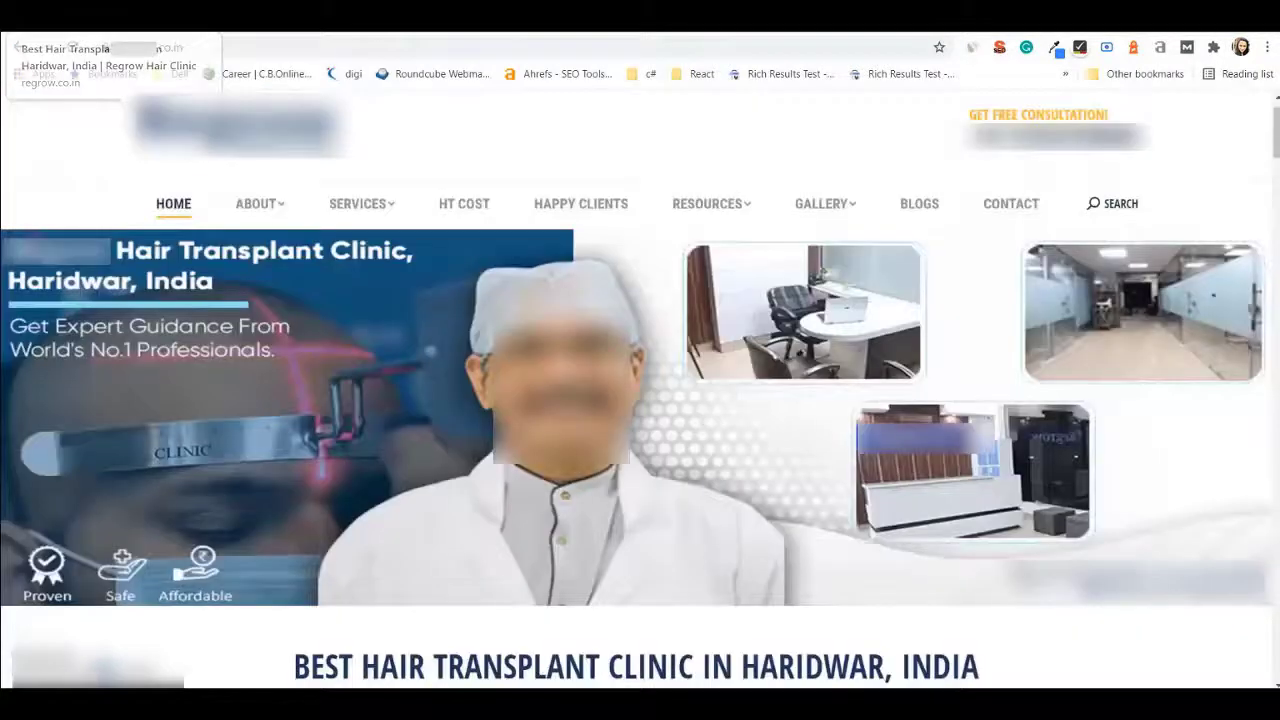
Step: Reopen the SEO META in 1 CLICK extension and recap its headers and images reports, ending on the summary
left_click(1000, 50)
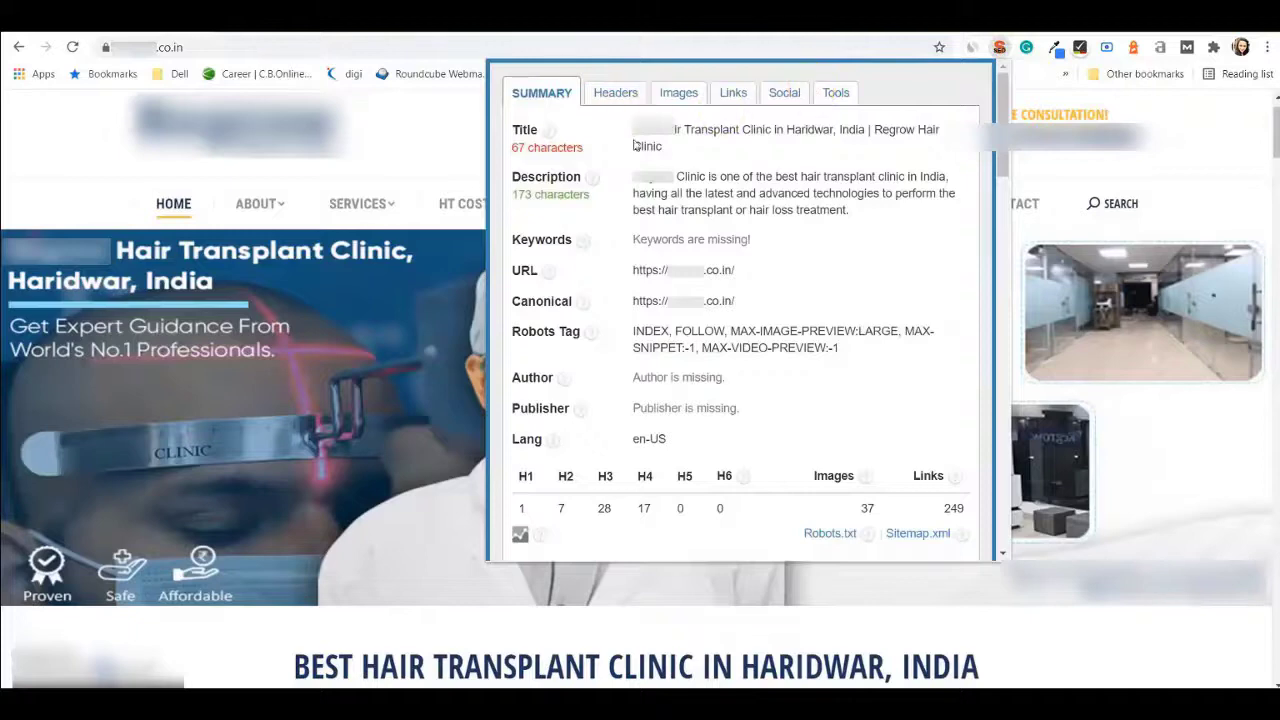
left_click(620, 90)
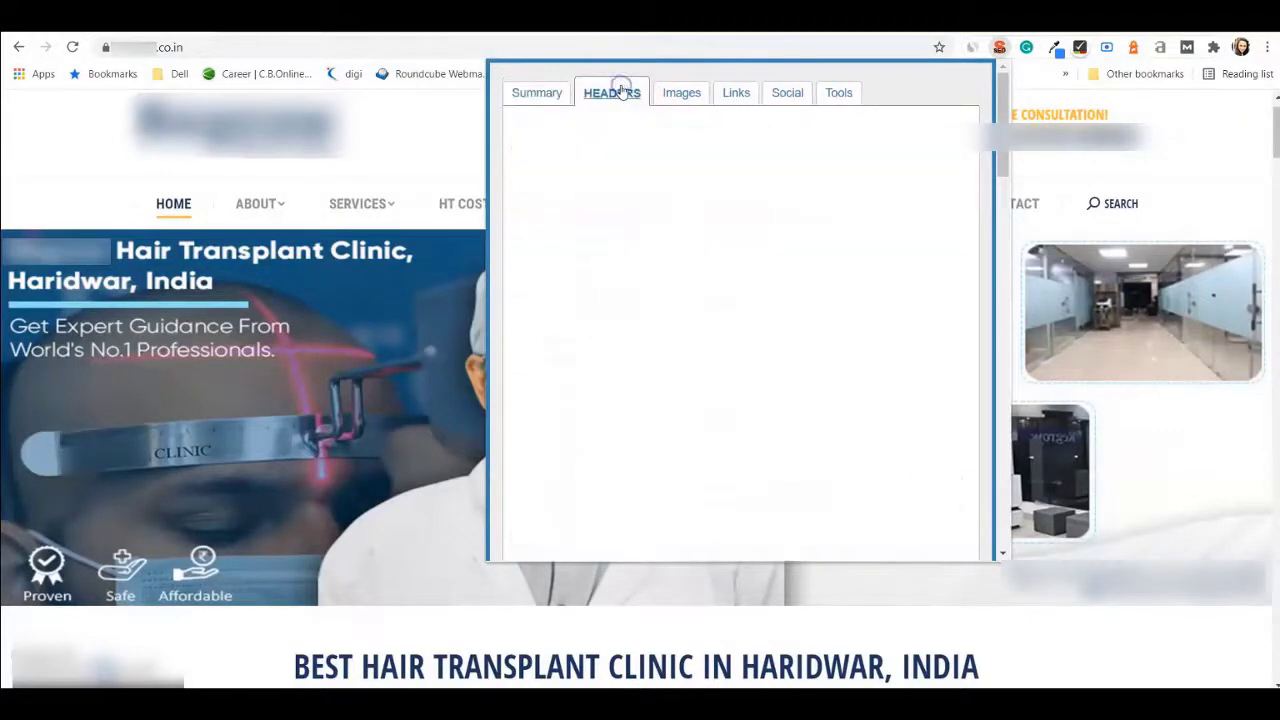
left_click(542, 90)
left_click(615, 98)
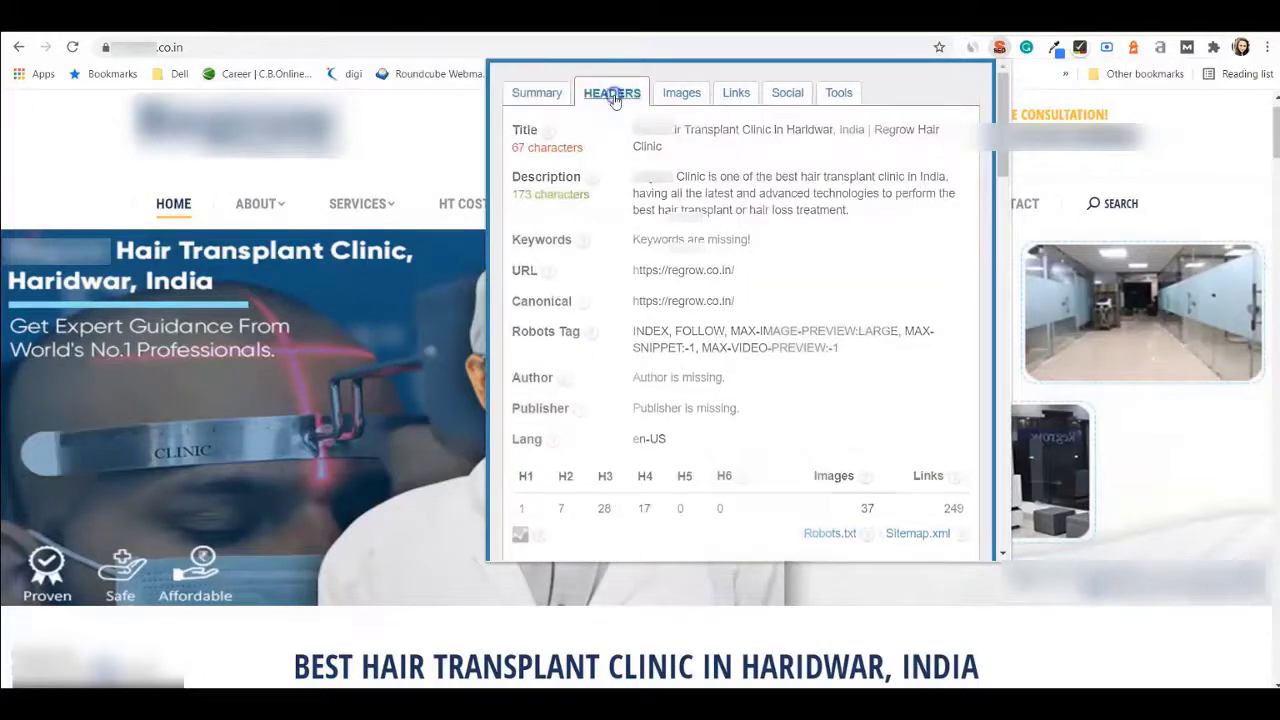
left_click(686, 106)
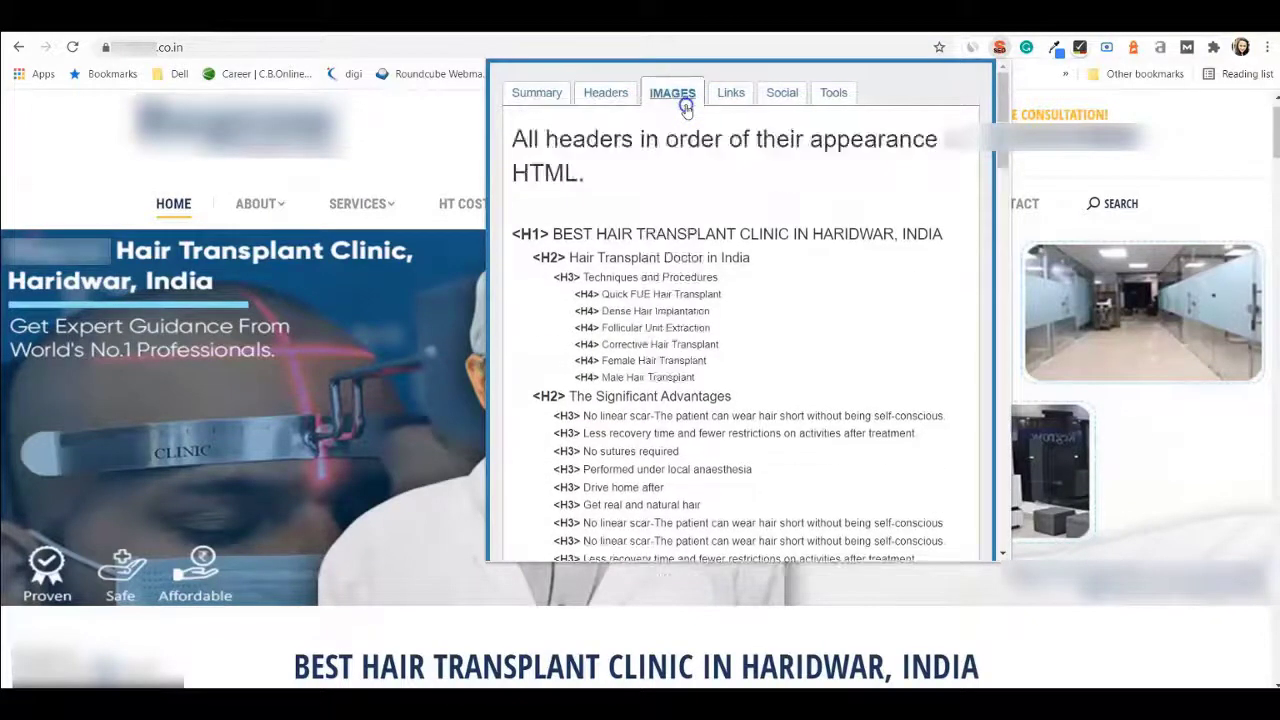
left_click(545, 92)
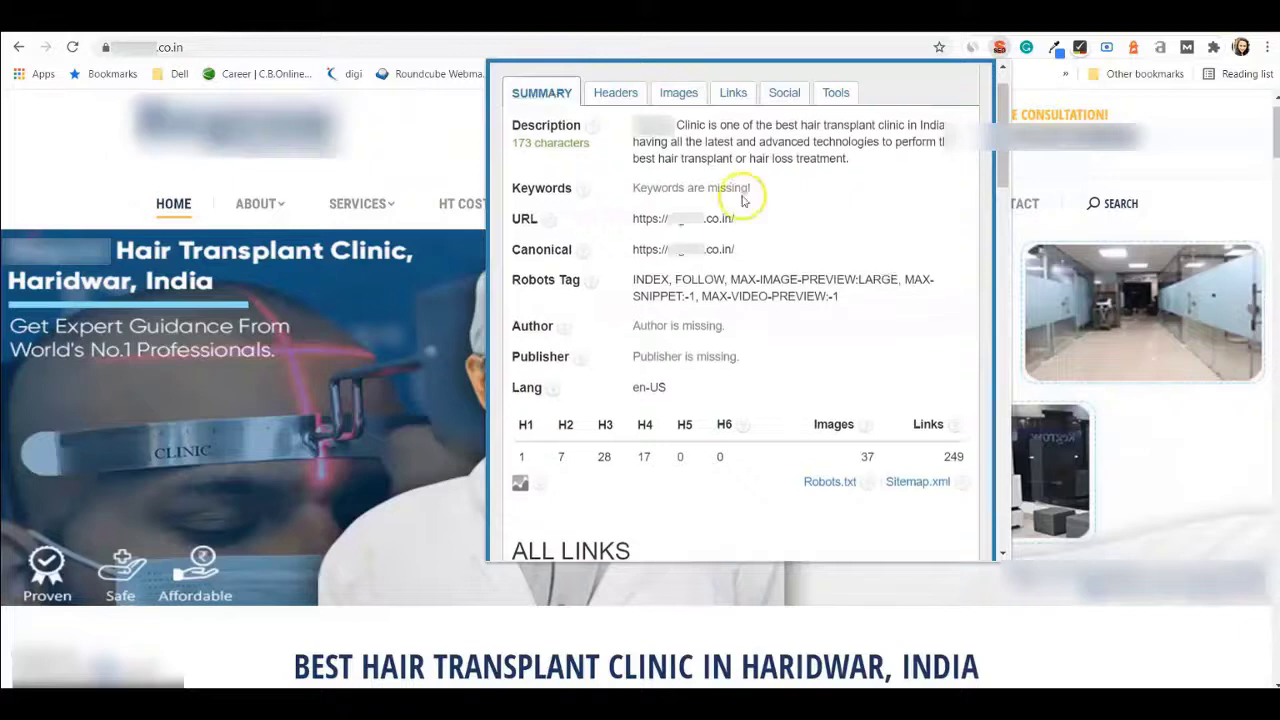
scroll(686, 225, "up", 1)
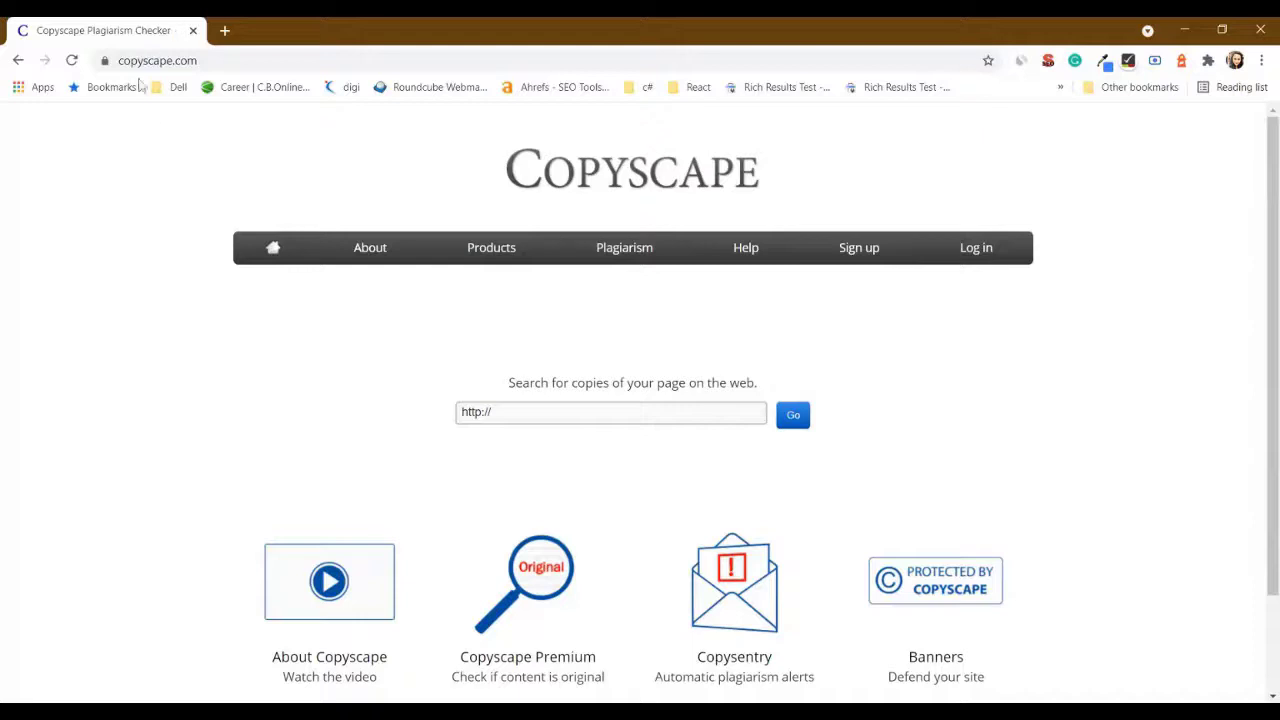
Step: Log in to the Copyscape account with the saved credentials
scroll(155, 123, "up", 5)
scroll(155, 123, "down", 5)
left_click(985, 256)
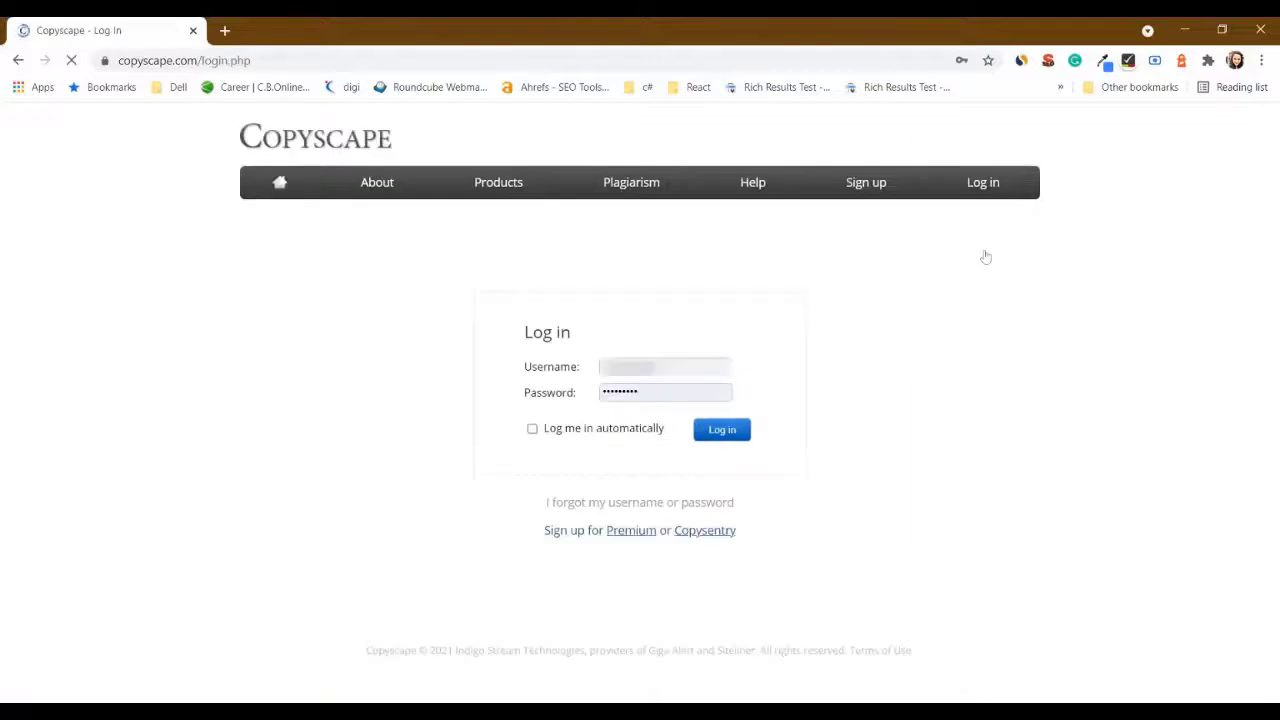
left_click(720, 438)
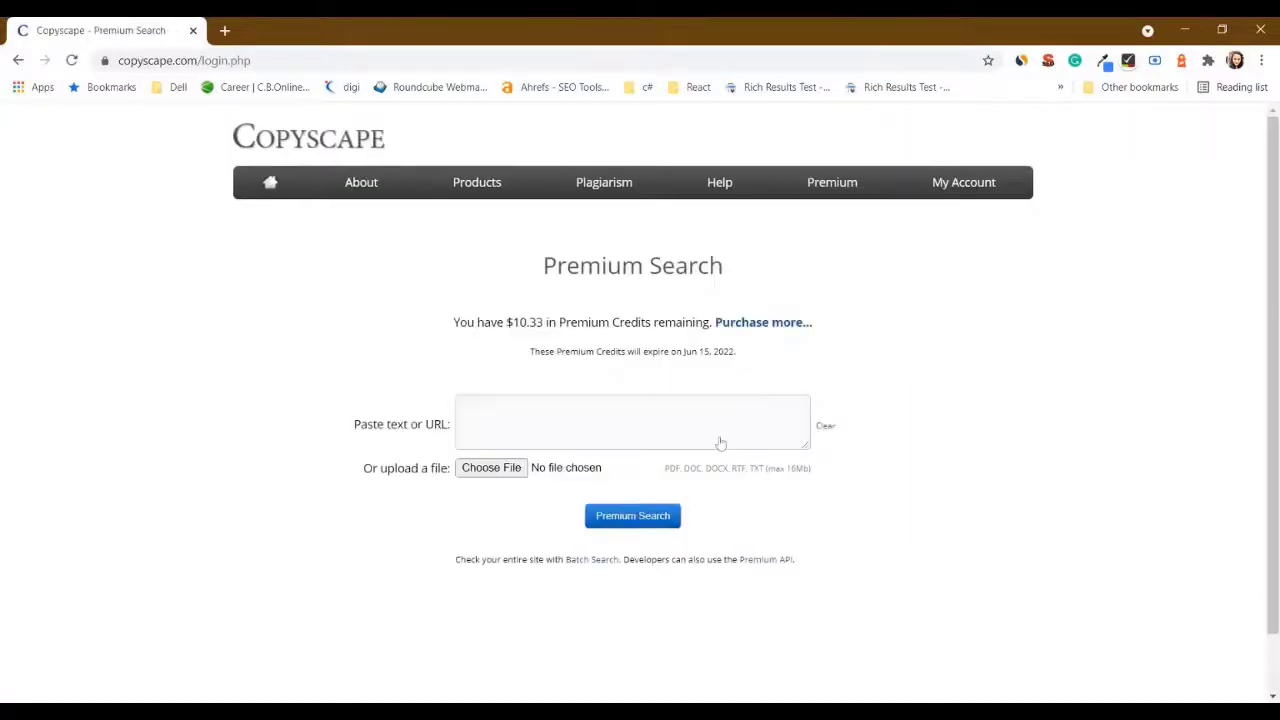
Step: Enlarge the Premium Search text box and paste the article "What is the Role of Semen Analysis in Treating Male Infertility?"
left_click_drag(806, 446, 903, 674)
scroll(992, 621, "down", 1)
scroll(992, 621, "down", 2)
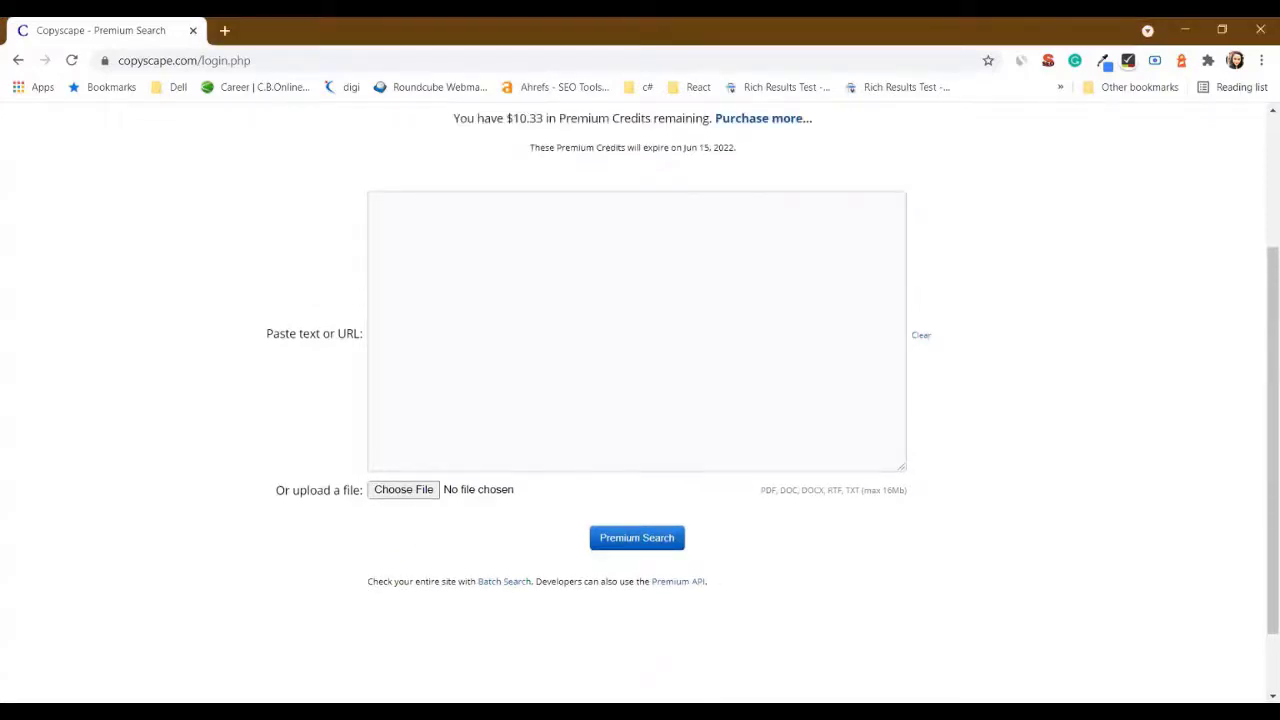
left_click(637, 331)
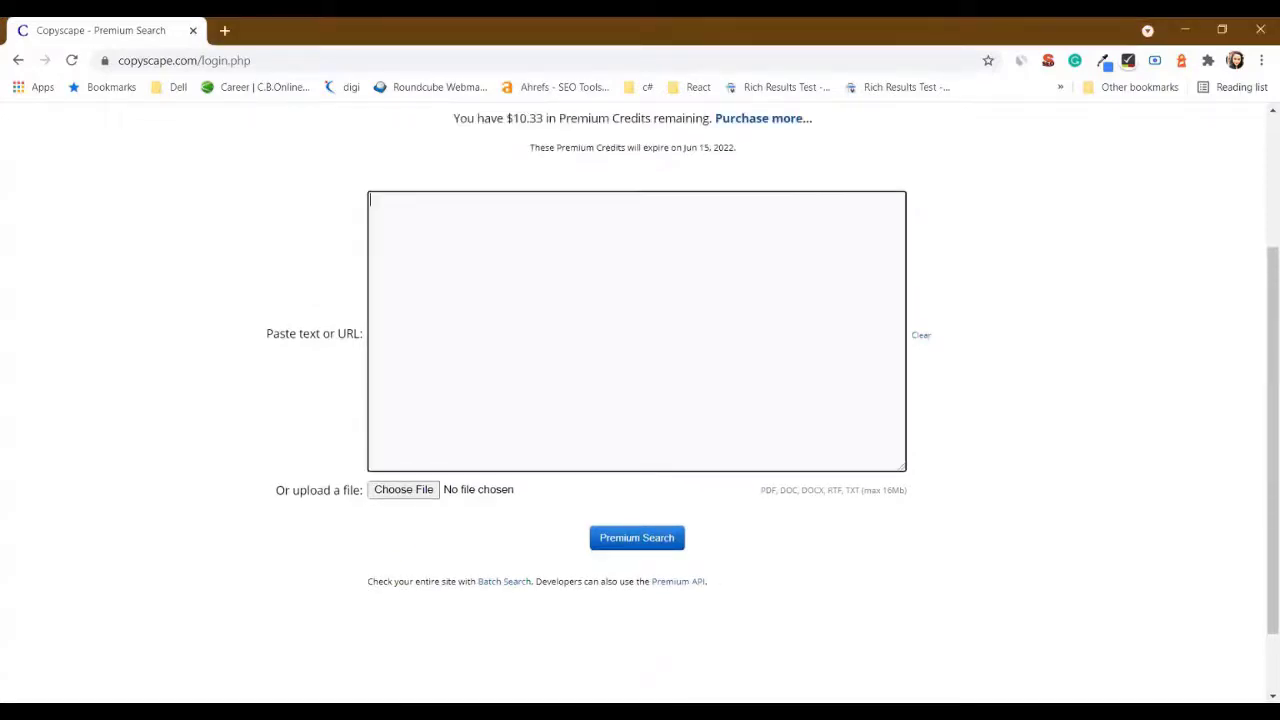
key("ctrl+v")
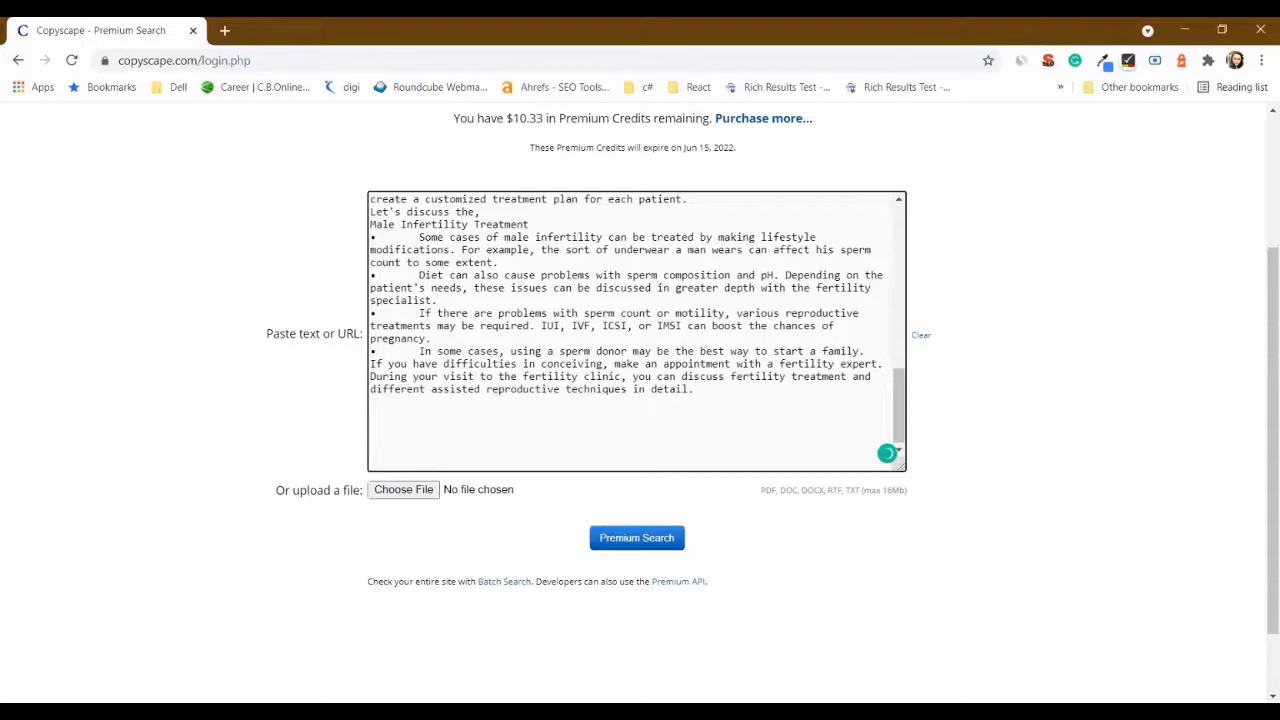
Step: Look through the pasted male infertility article, run a Premium Search on it, and check the plagiarism result
scroll(637, 330, "up", 15)
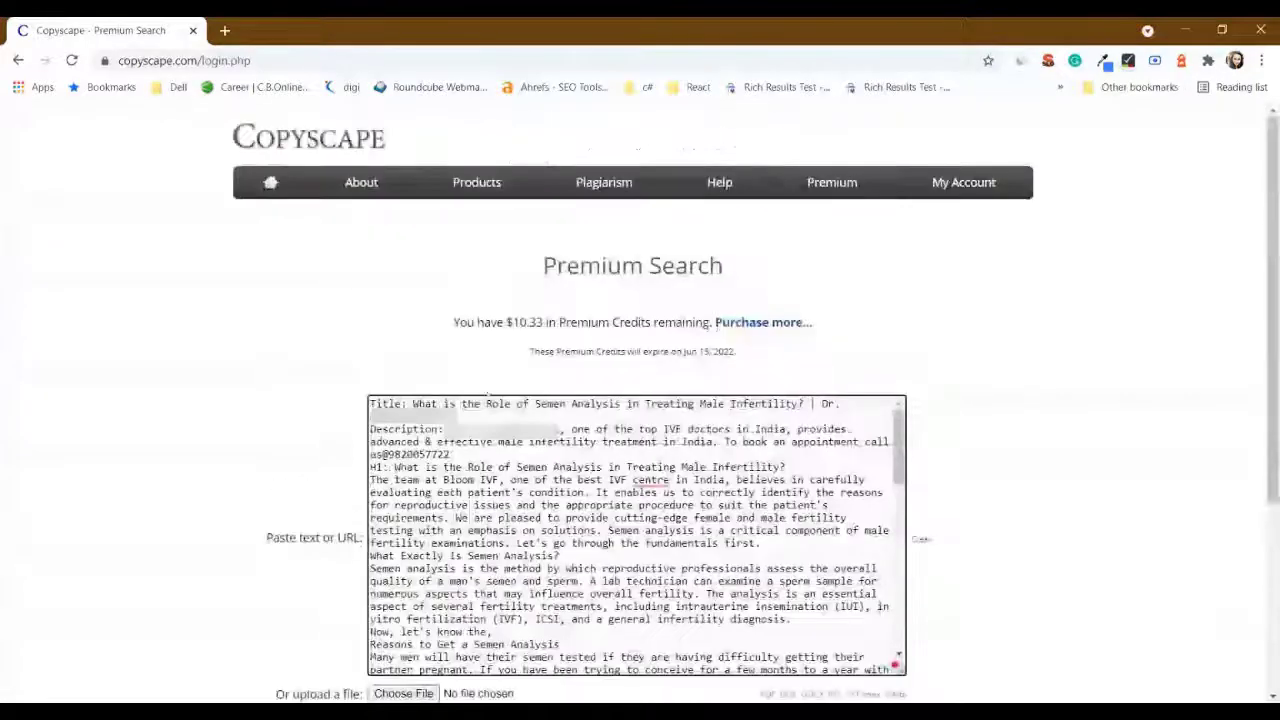
scroll(637, 535, "down", 2)
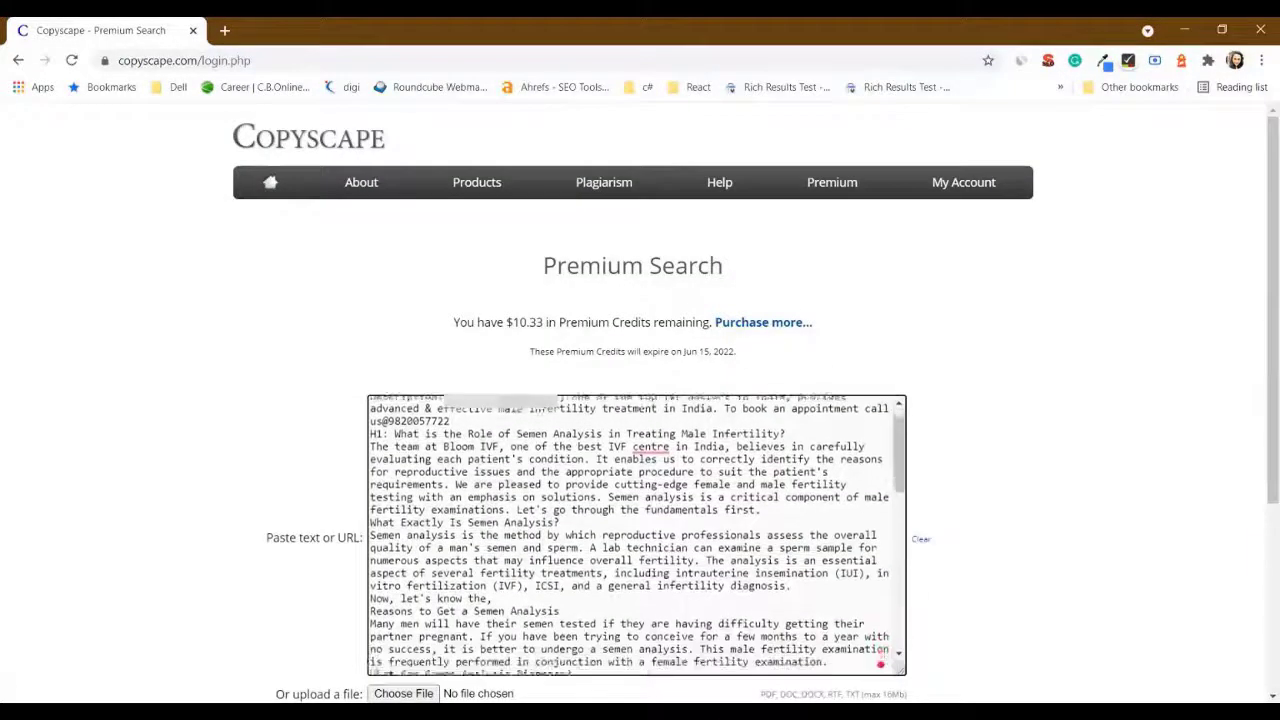
scroll(880, 663, "up", 2)
scroll(880, 663, "down", 3)
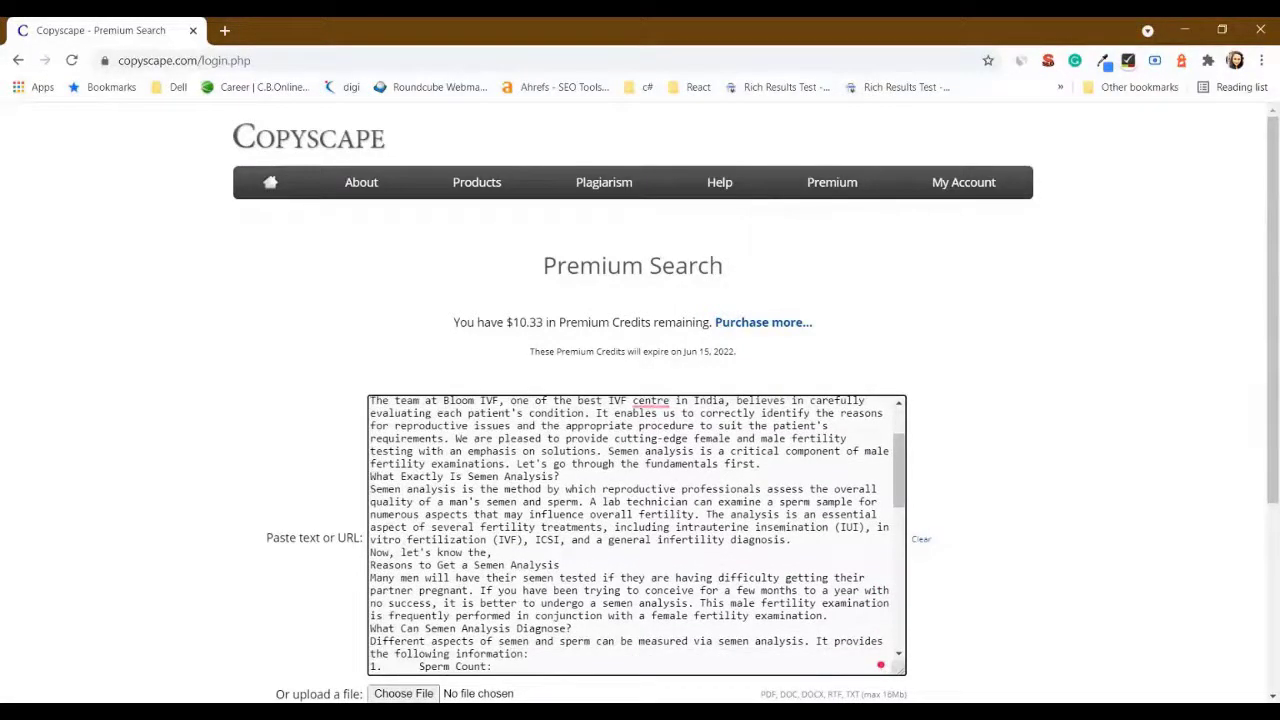
scroll(621, 450, "down", 5)
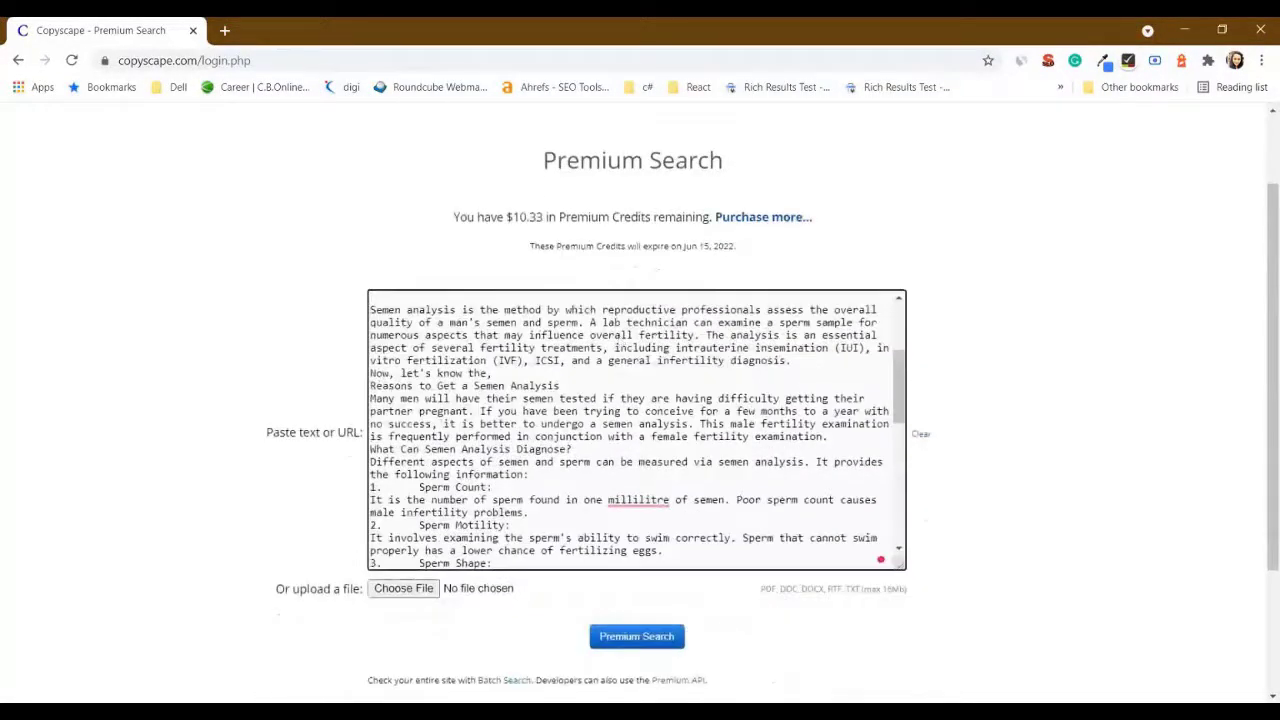
scroll(880, 559, "down", 8)
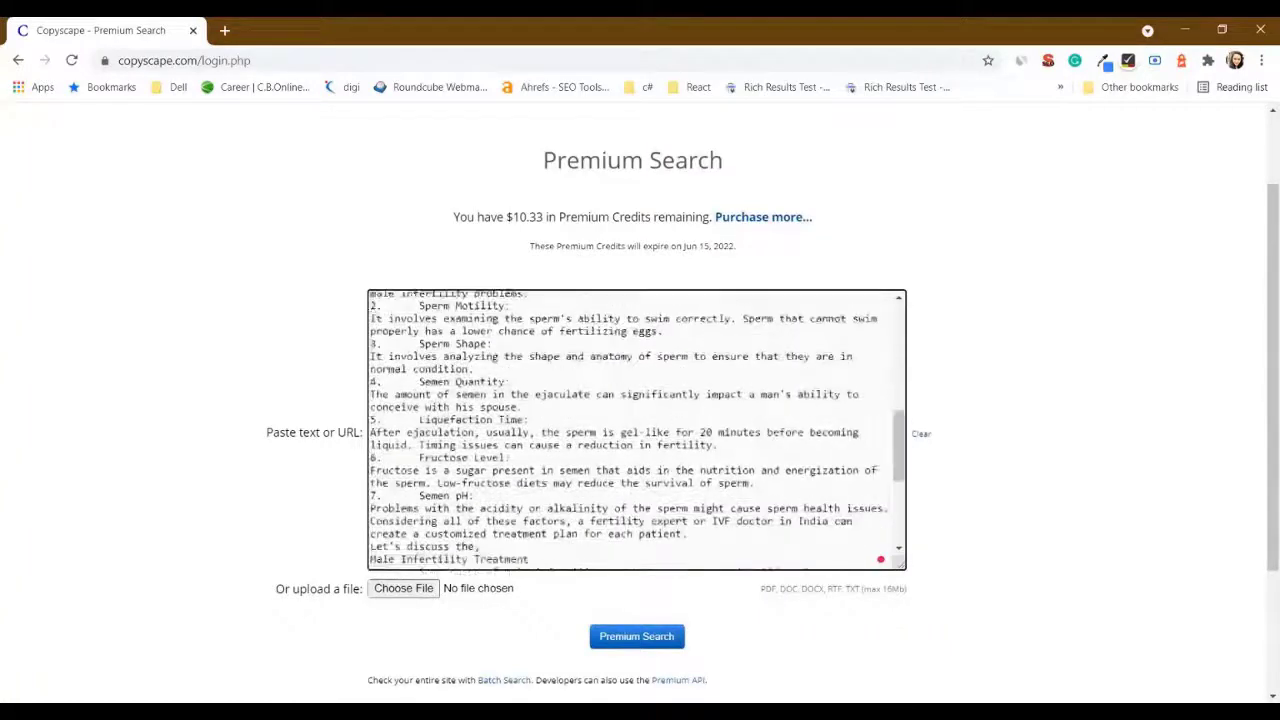
scroll(880, 559, "down", 8)
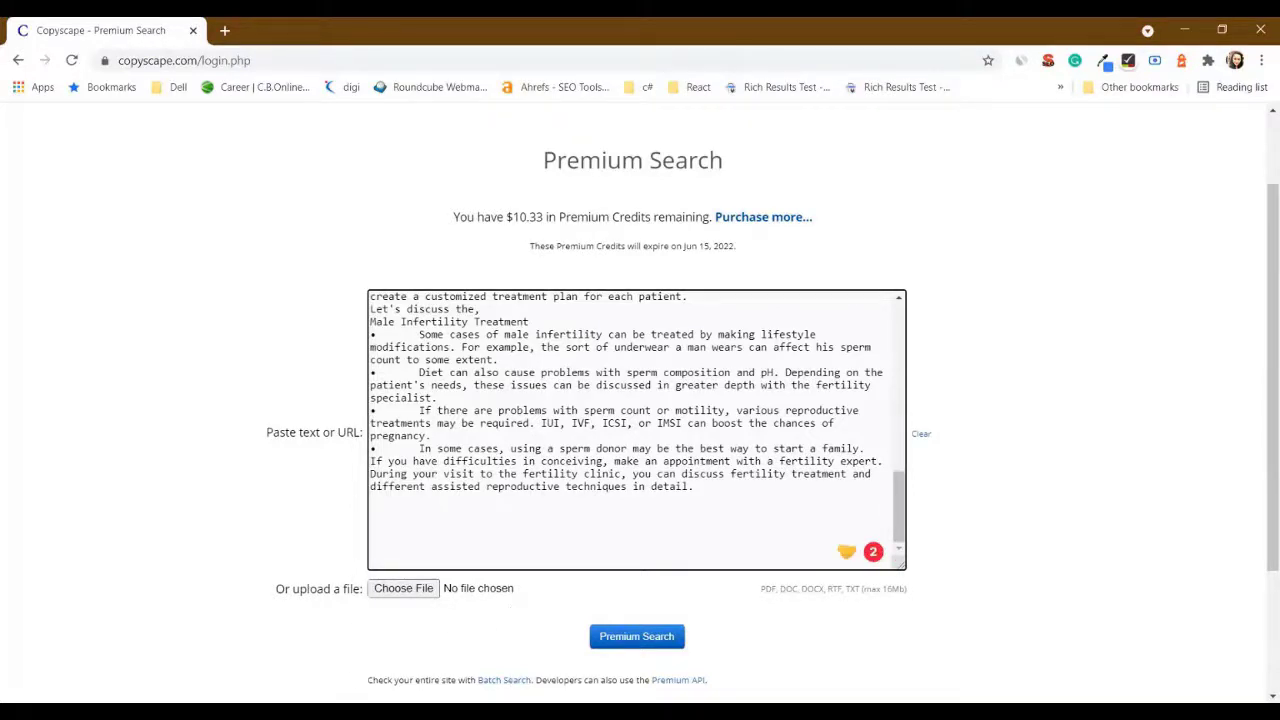
left_click(645, 641)
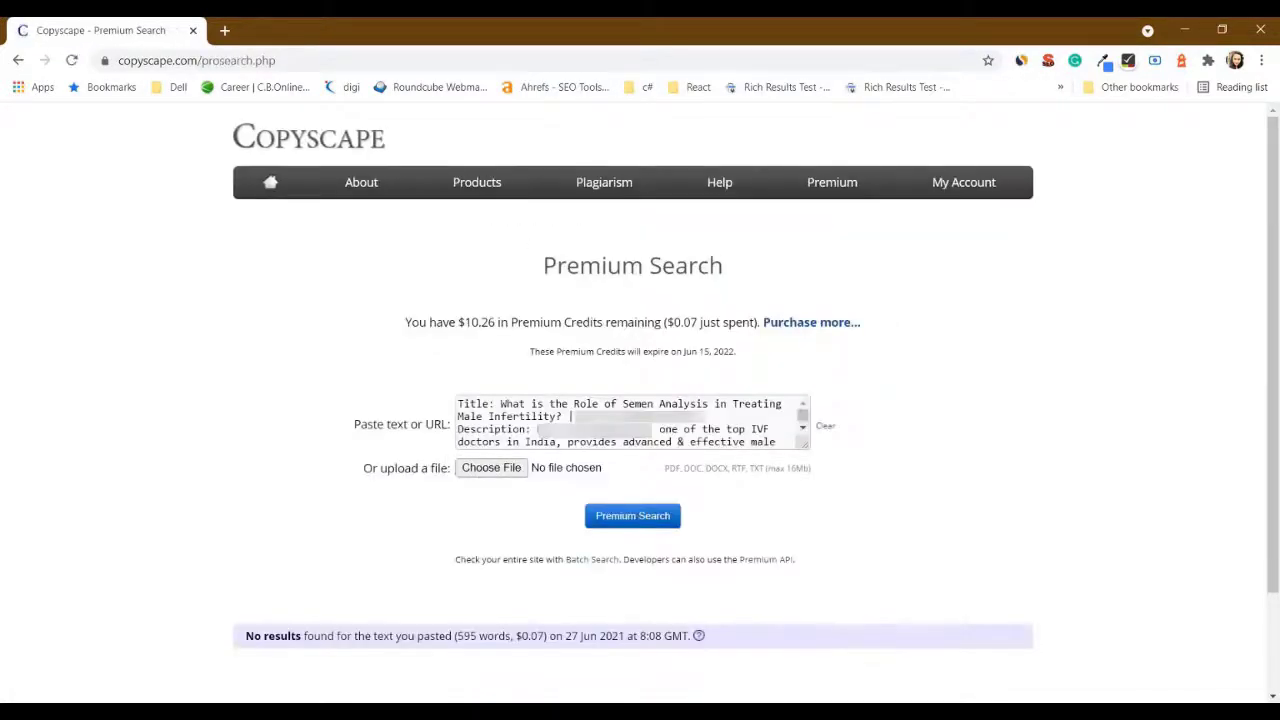
scroll(757, 511, "down", 2)
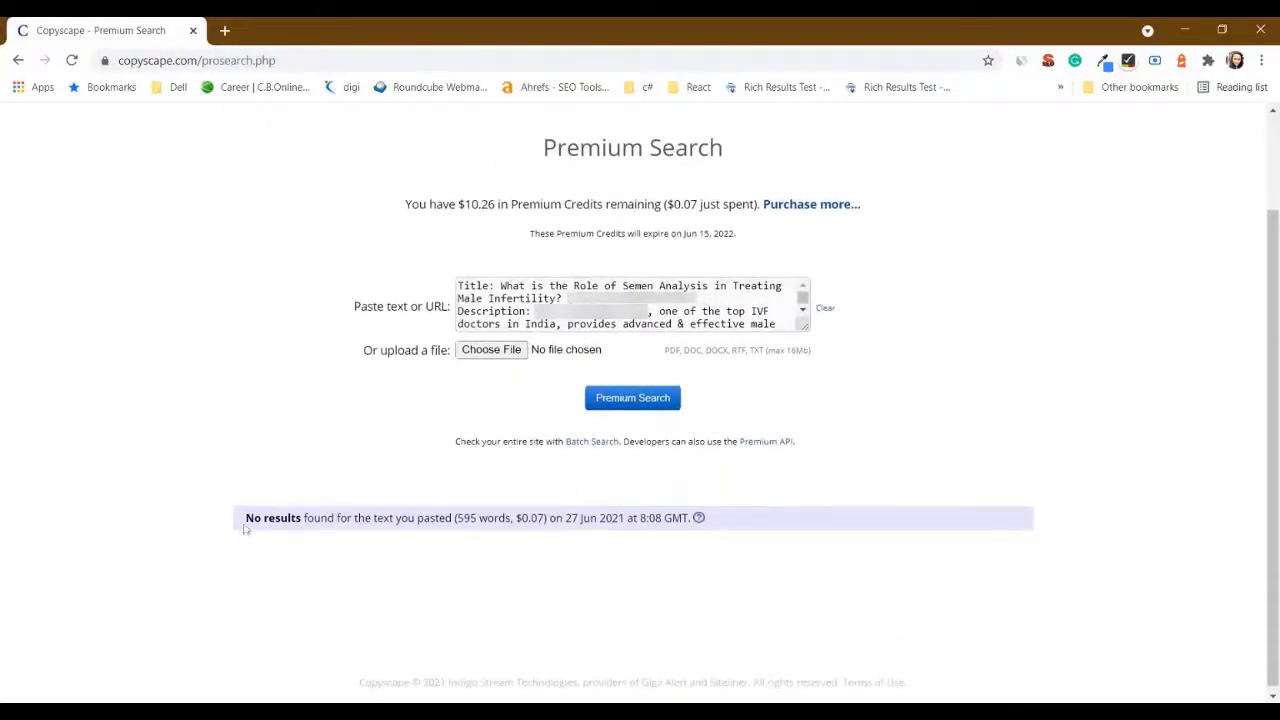
left_click_drag(244, 528, 440, 520)
left_click(716, 396)
Step: Enlarge the empty text box, paste the COVID-19 Delta variant passage about the White House briefing, and run a Premium Search
left_click_drag(806, 326, 812, 650)
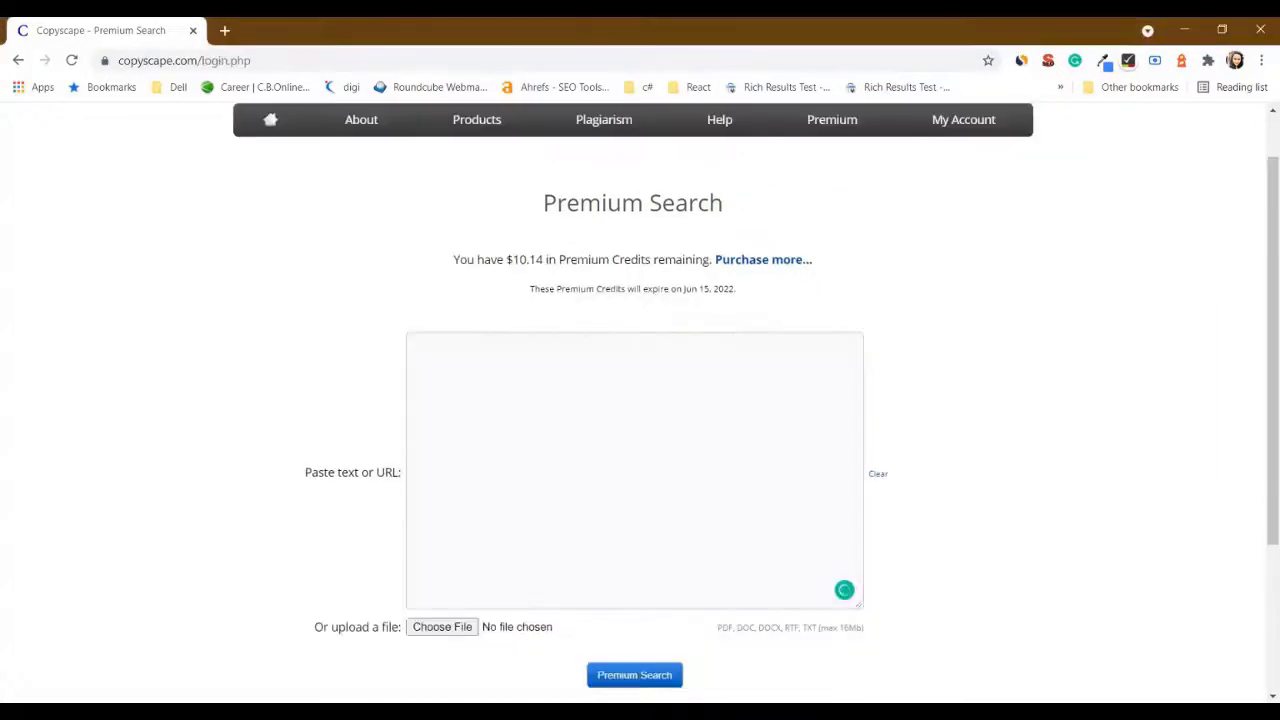
type("uring a briefing of the White House COVID-19 response team earlier in this month, Anthony Fauci, MD, director of the US National Institute of Allergy and Infectious Diseases, said that the variant has potential to spread more rapidly. \"We cannot let that happen in the United States,\" he said, pointing to the UK, where the variant has caused a resurgence in cases, as a \"powerful argument\" for more vaccination.  In the UK, Dr. Fauci said, the Delta variant has become the dominant strain, replacing B.1.1.7 (now called the Alpha strain). It's also driving new cases in people ages 12 to 20.  Dr. Fauci said that the Delta variant may be \"associated with increased disease severity\" when compared to the original SARS-CoV-2, the virus that causes COVID-19.")
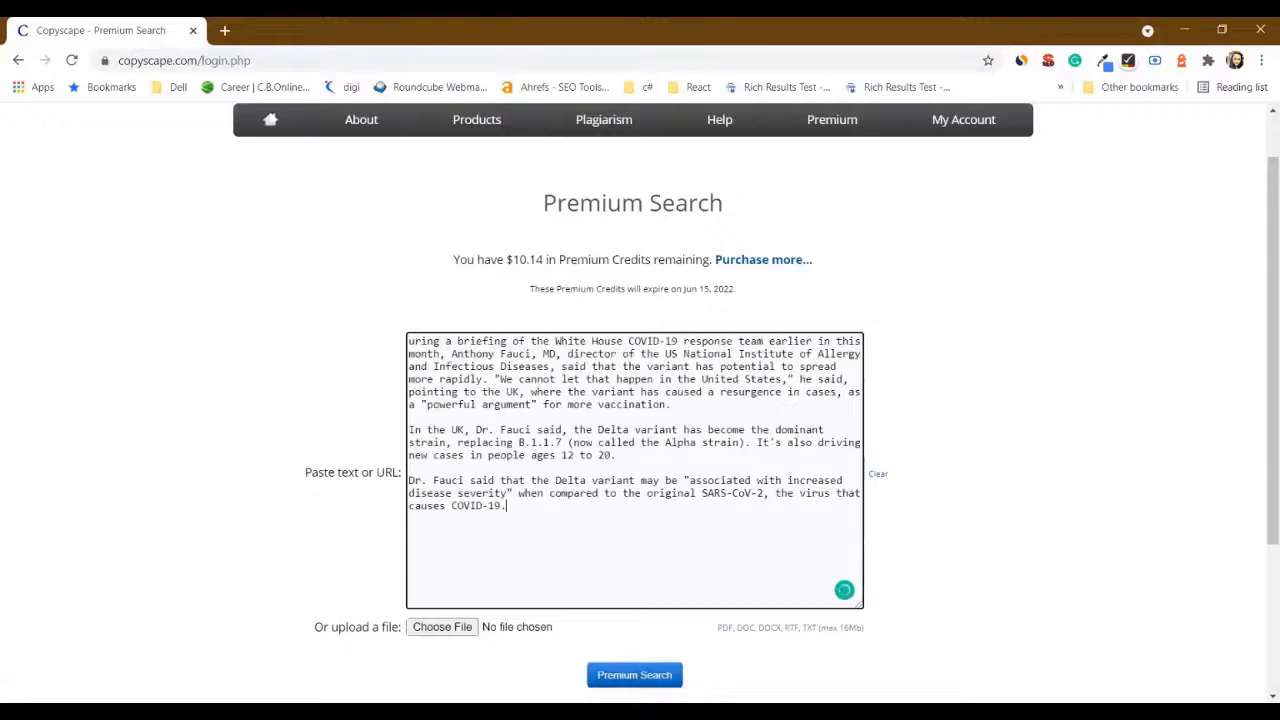
scroll(305, 472, "down", 1)
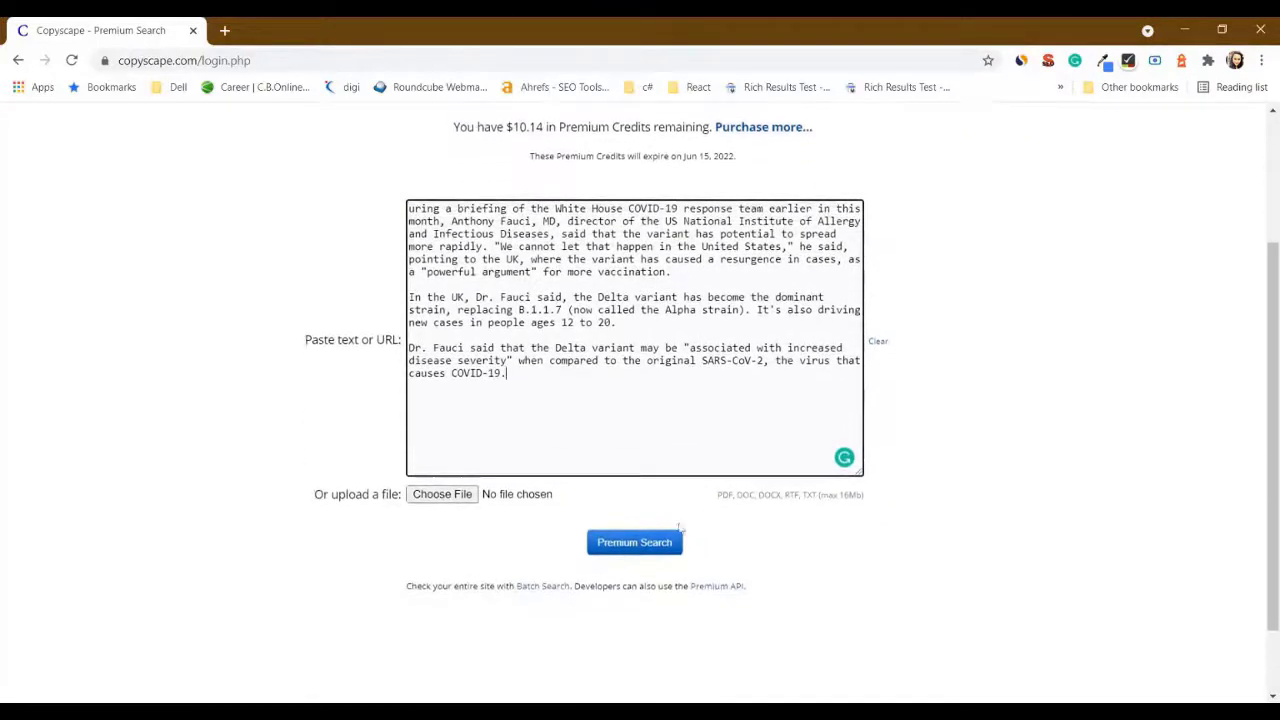
left_click(639, 546)
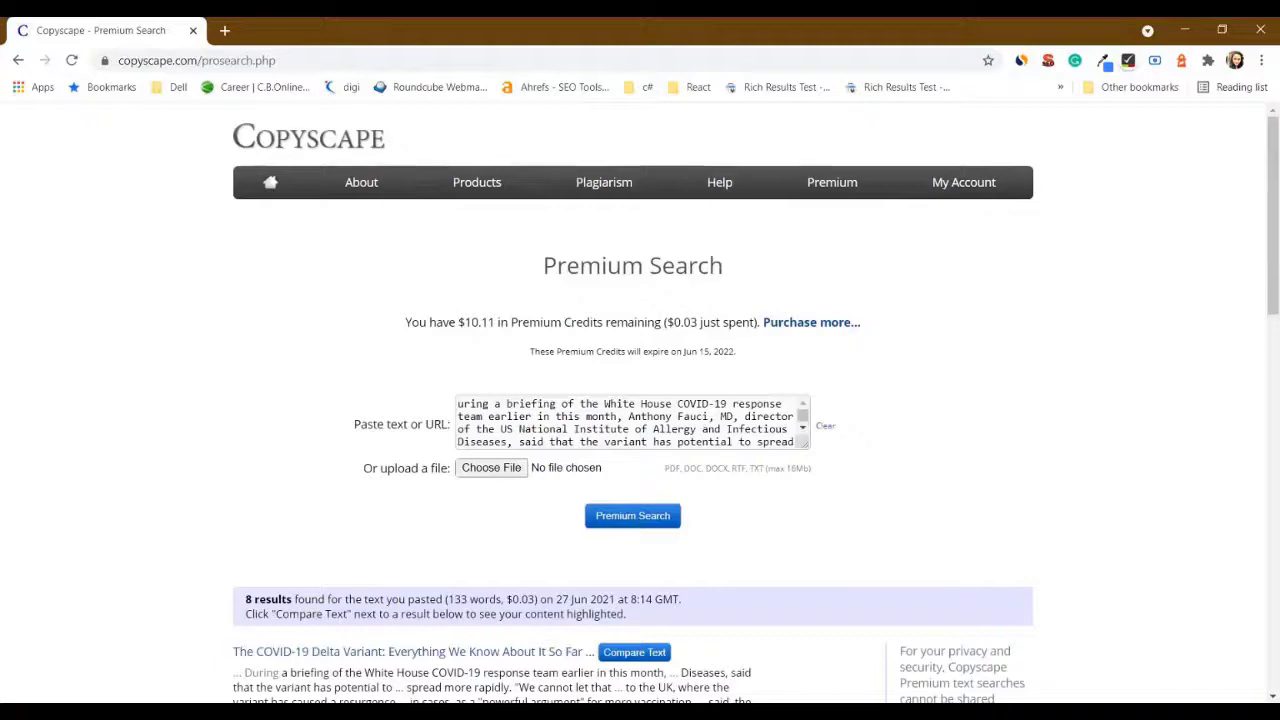
Step: Look through the Premium Search results for the pasted COVID-19 Delta variant passage, examining the matching pages and excerpts
scroll(640, 400, "down", 2)
scroll(640, 400, "down", 2)
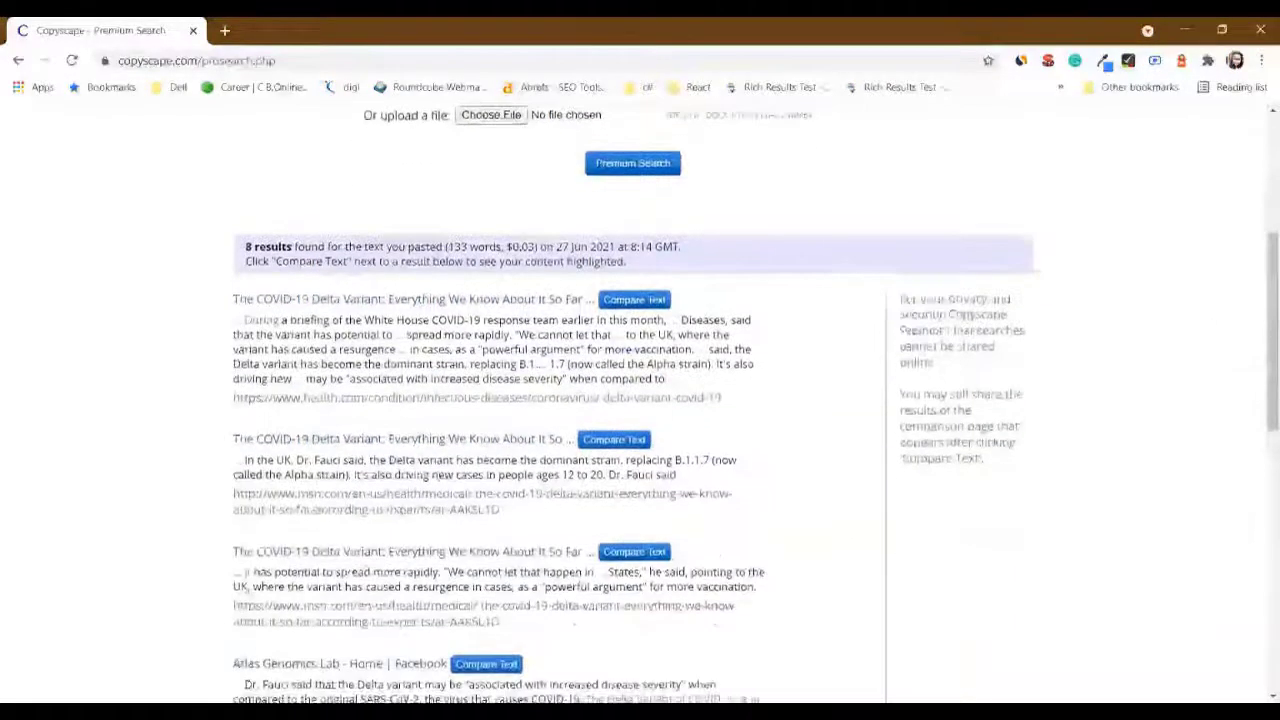
scroll(640, 400, "up", 2)
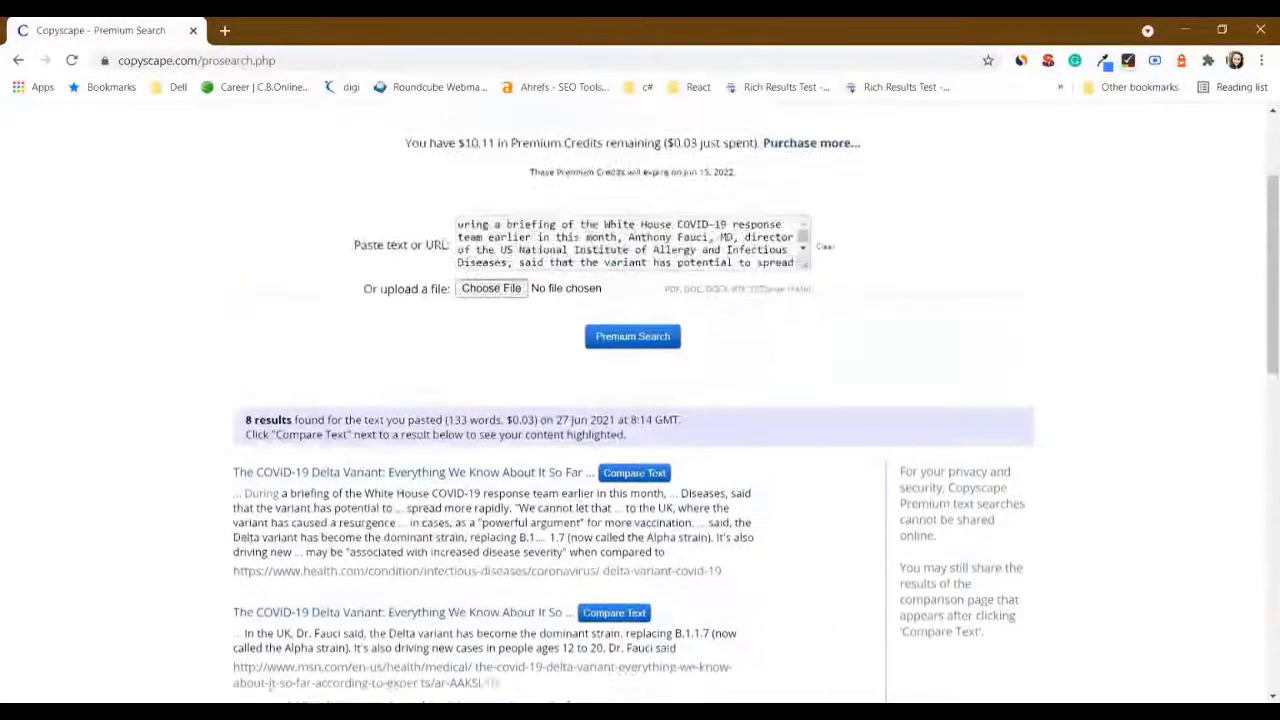
scroll(640, 400, "down", 1)
scroll(640, 400, "down", 3)
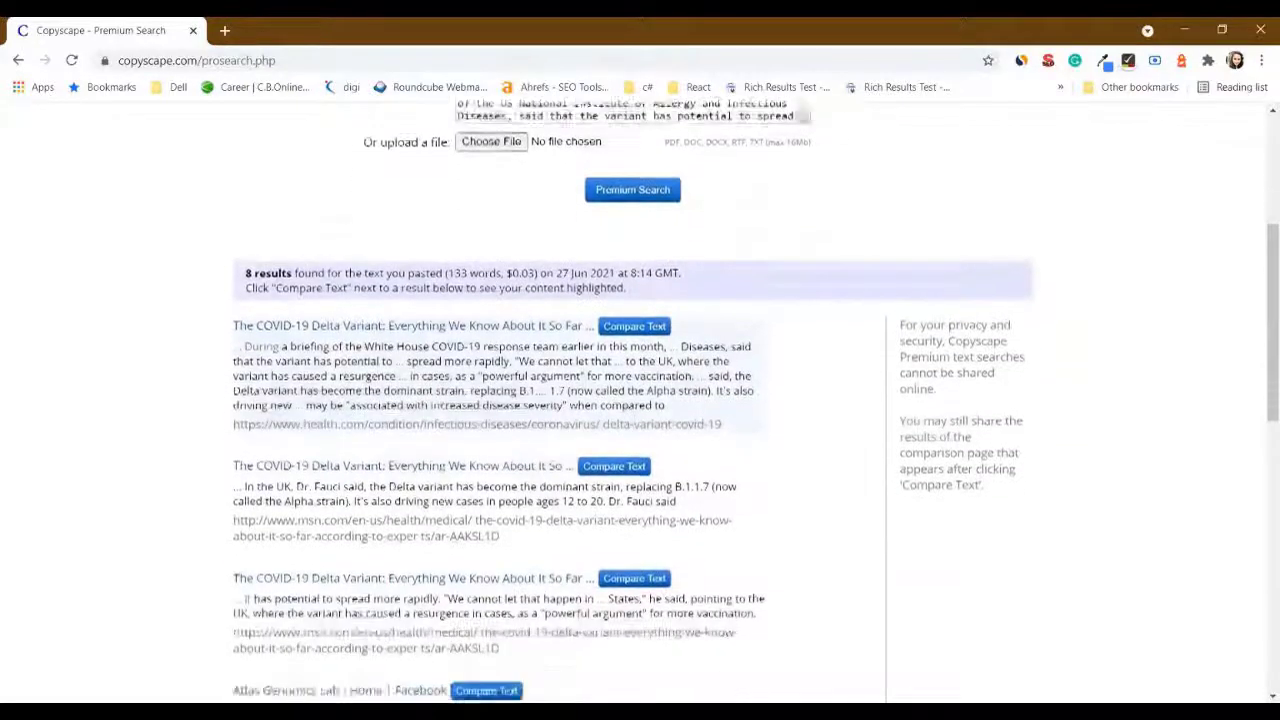
scroll(640, 400, "up", 1)
scroll(640, 400, "down", 1)
scroll(572, 465, "up", 1)
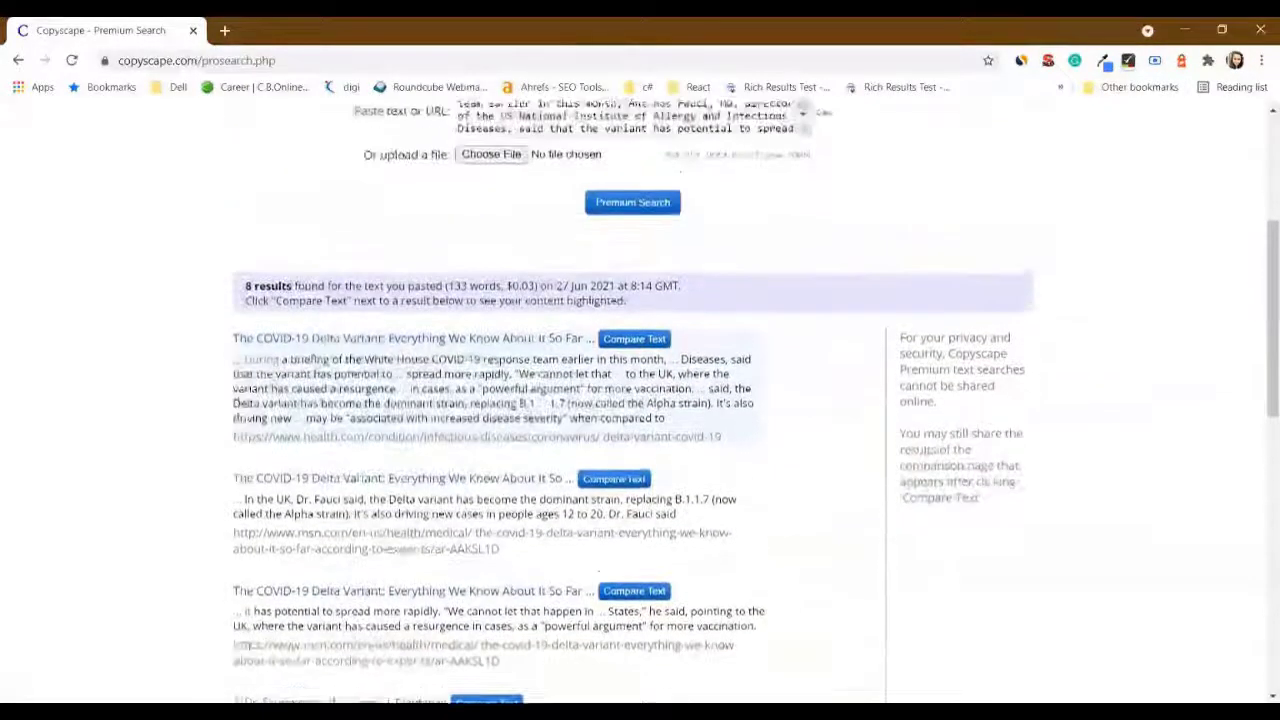
scroll(410, 618, "down", 10)
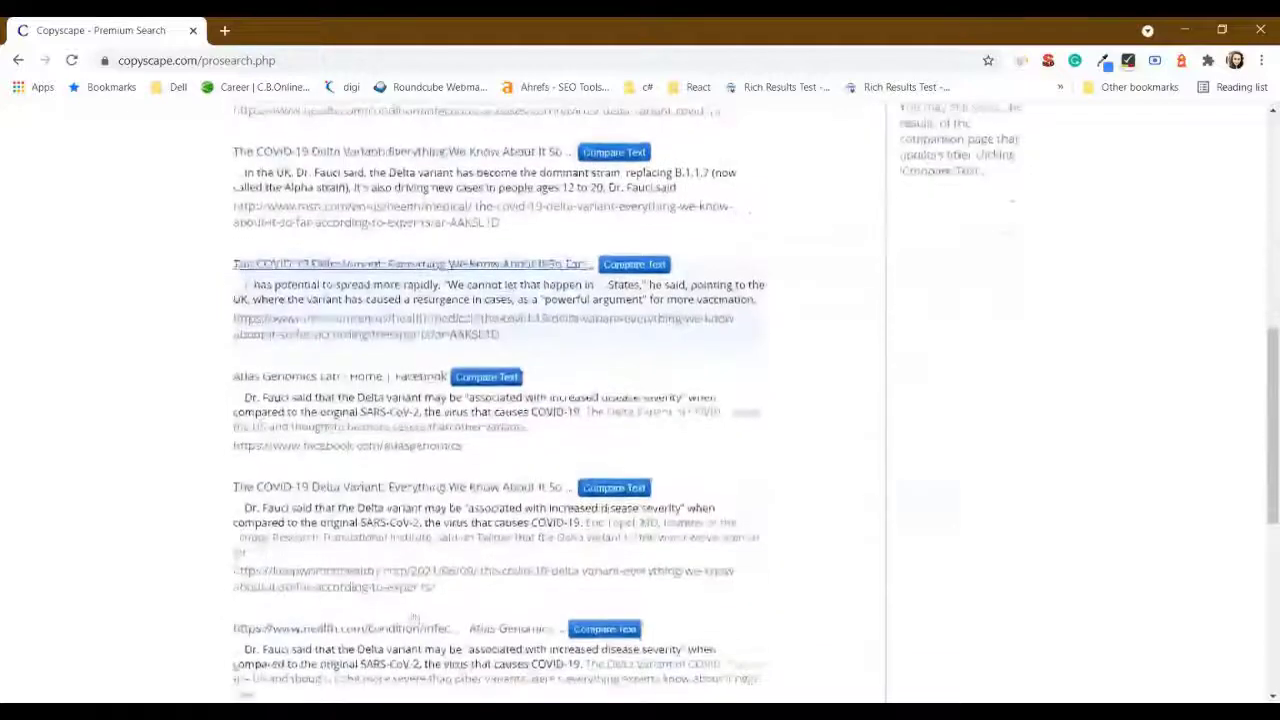
scroll(413, 618, "up", 10)
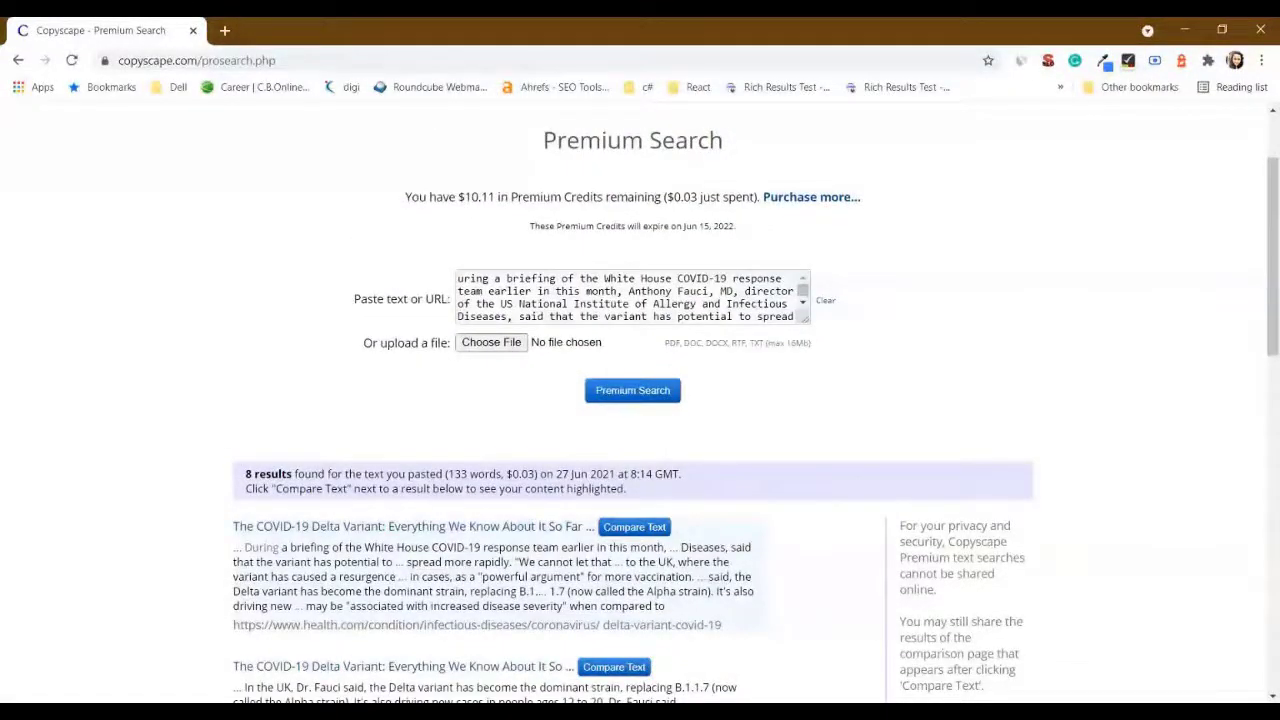
Step: Compare the pasted text with the first matching page, on health.com, and return to the search results
left_click(613, 533)
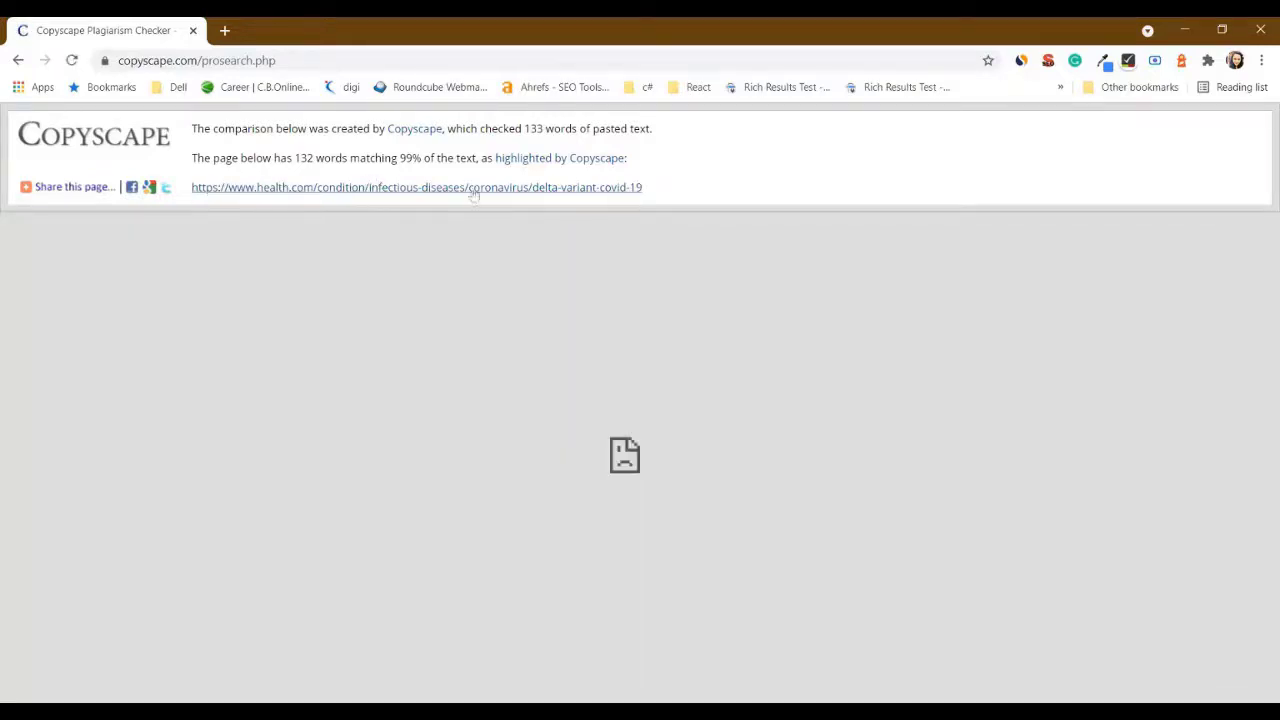
left_click(19, 62)
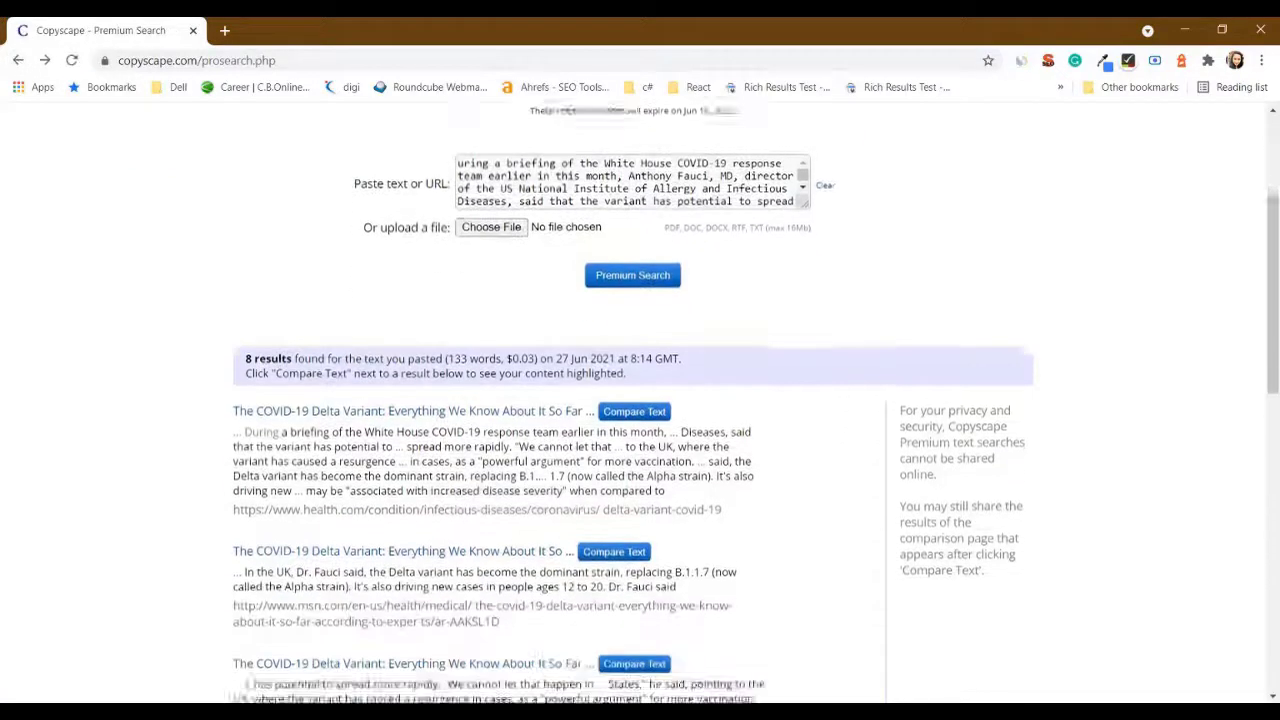
scroll(640, 400, "up", 1)
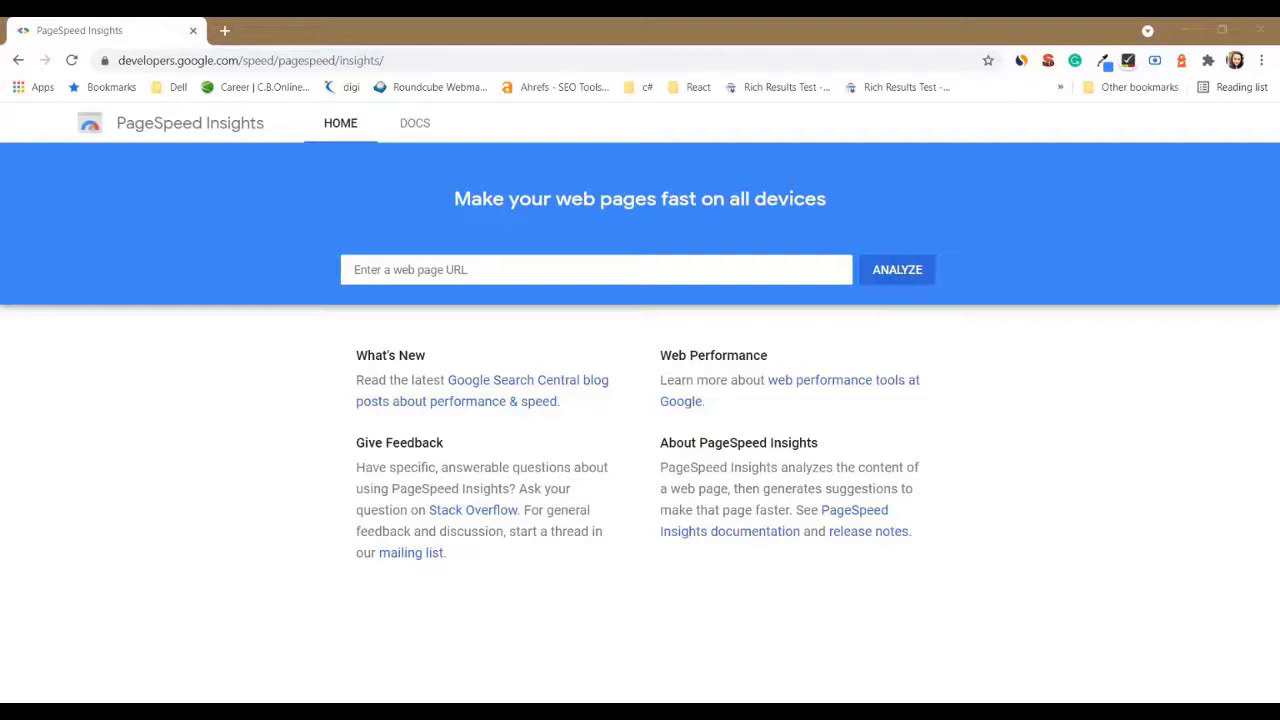
left_click(420, 268)
key("ctrl+v")
left_click(926, 275)
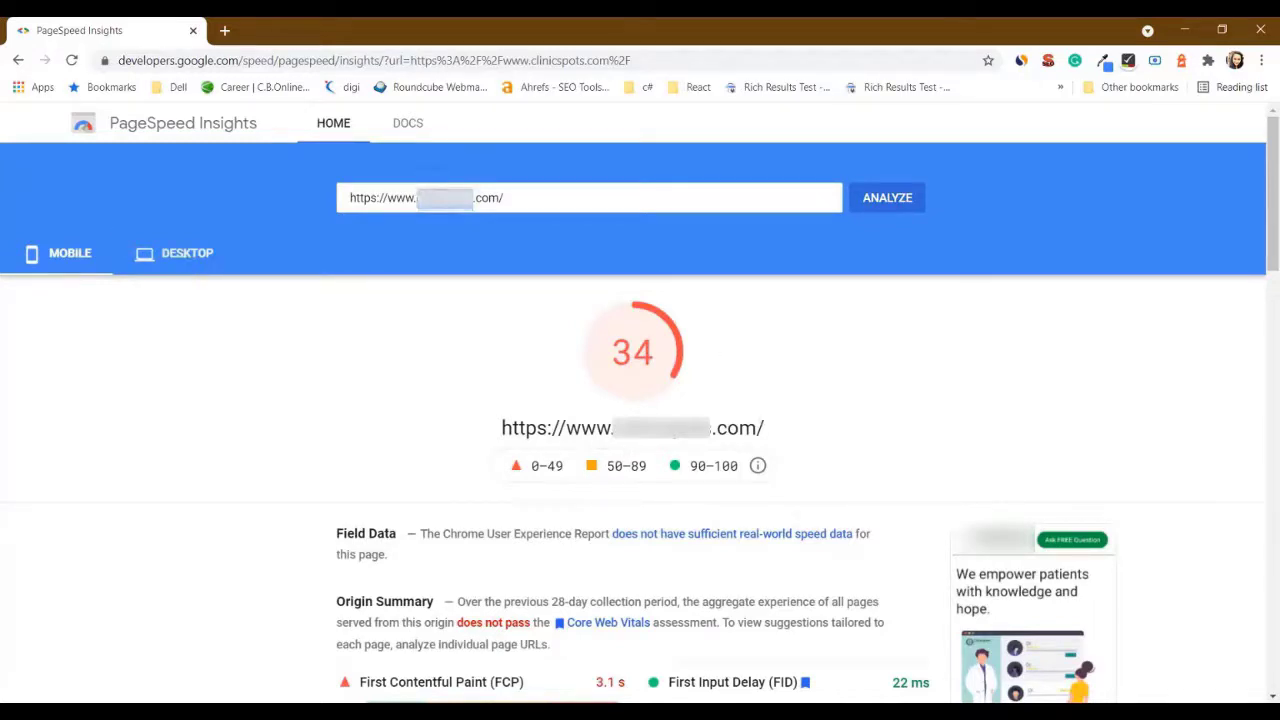
left_click(190, 262)
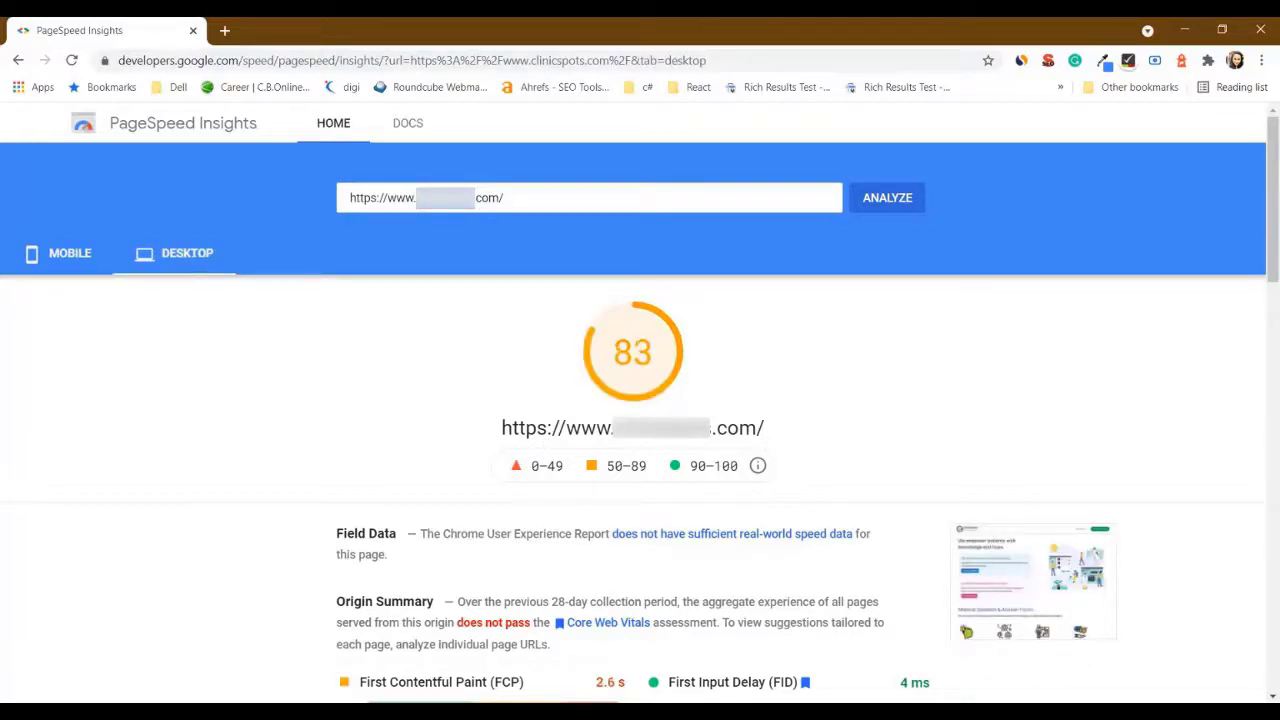
left_click(42, 258)
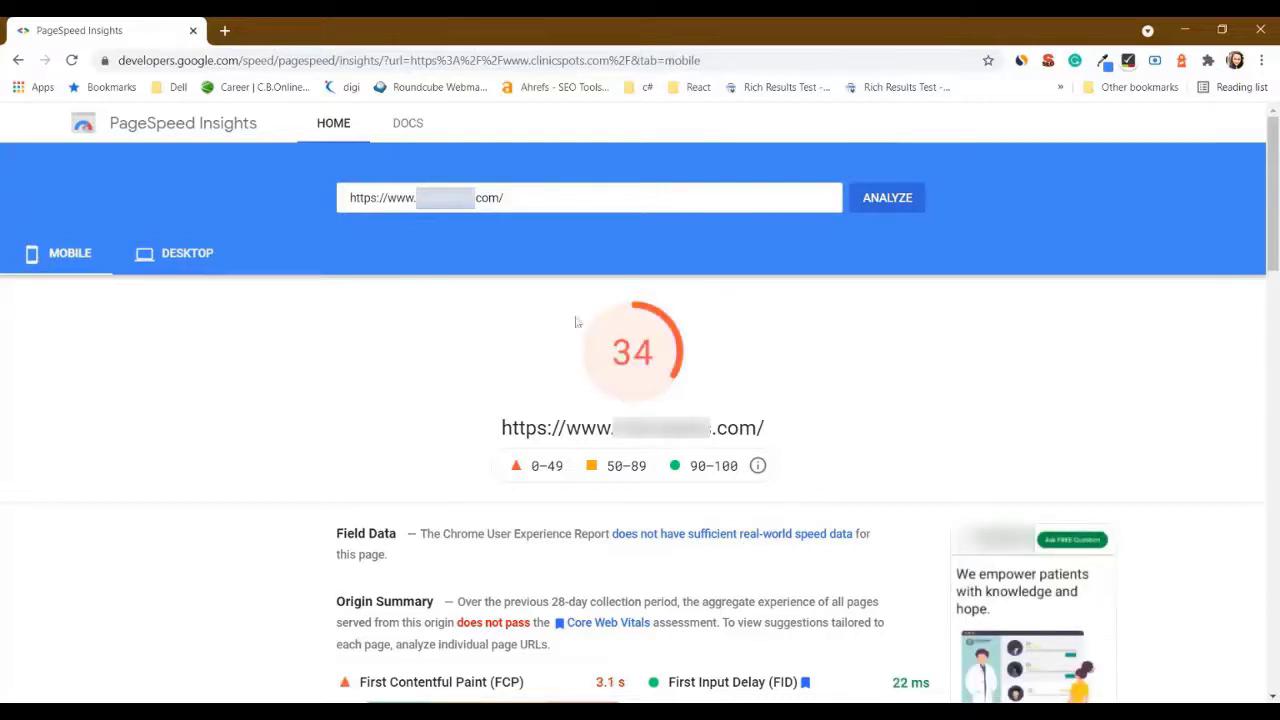
Step: Examine the mobile report's field data, lab data, opportunities and diagnostics, and return to the performance score
scroll(513, 563, "down", 3)
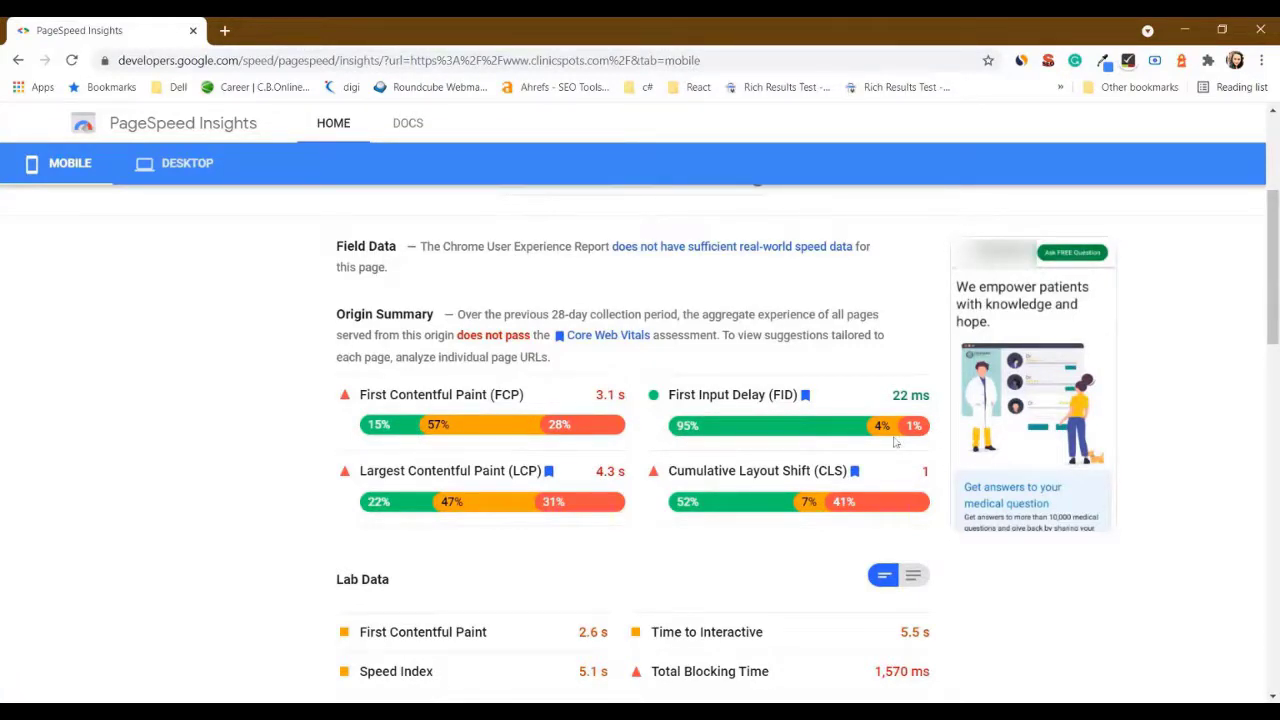
scroll(498, 492, "down", 4)
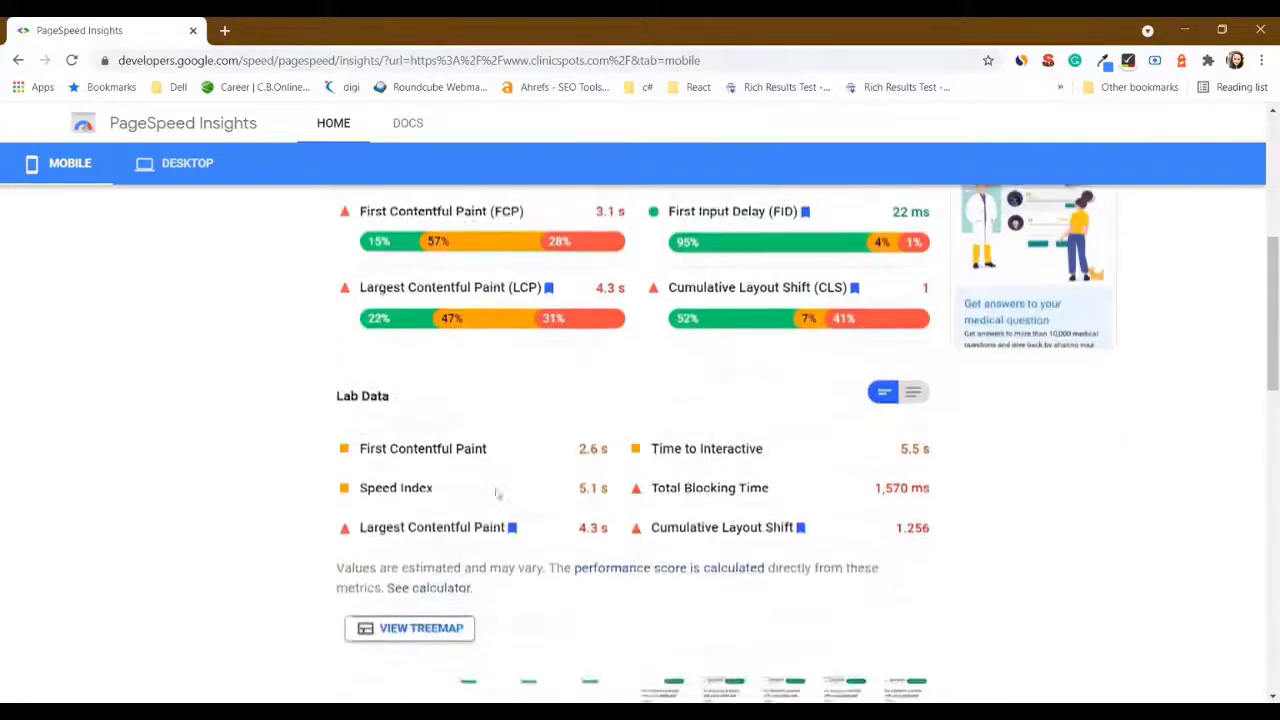
scroll(498, 493, "down", 5)
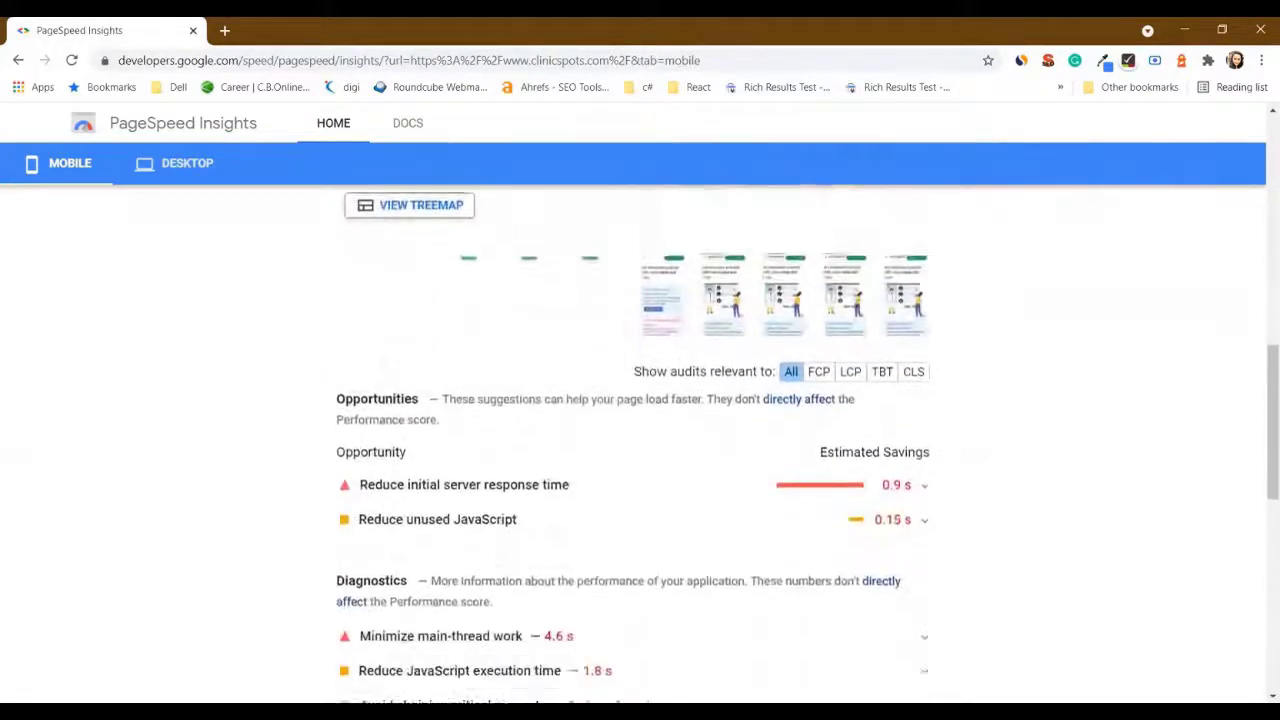
scroll(498, 493, "down", 1)
scroll(498, 493, "up", 2)
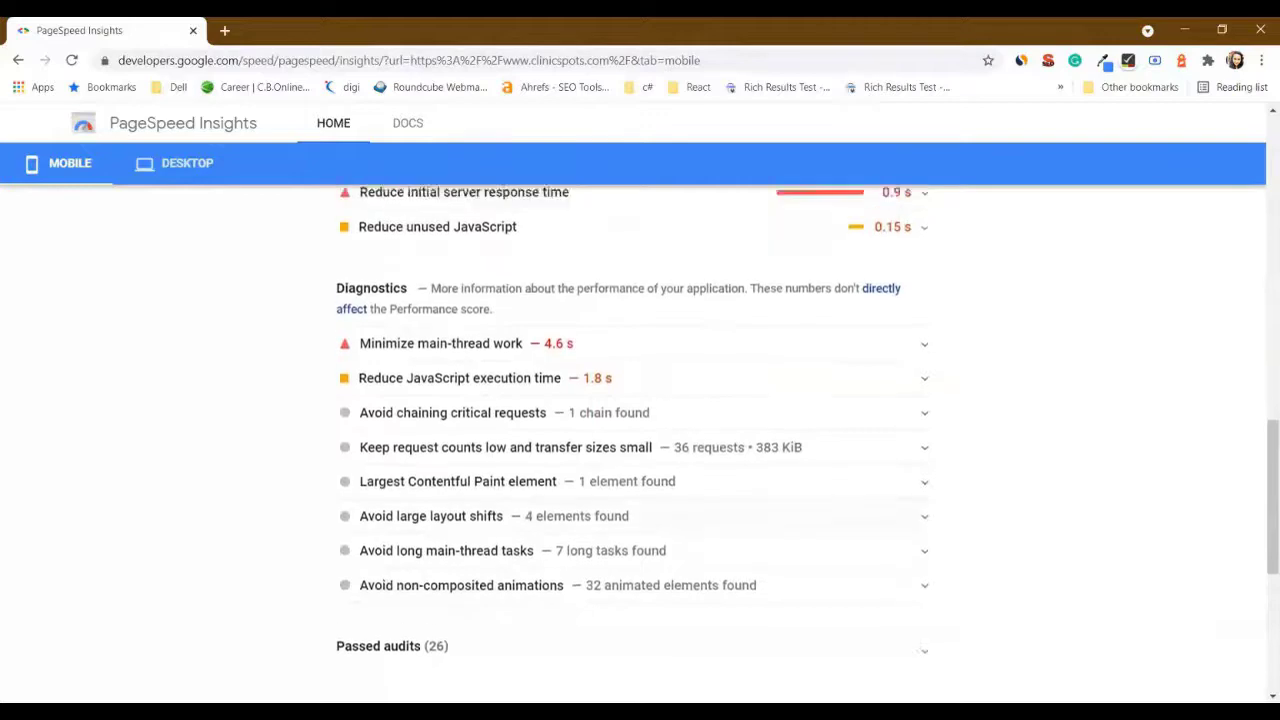
scroll(498, 493, "down", 1)
scroll(640, 437, "down", 1)
scroll(640, 437, "up", 12)
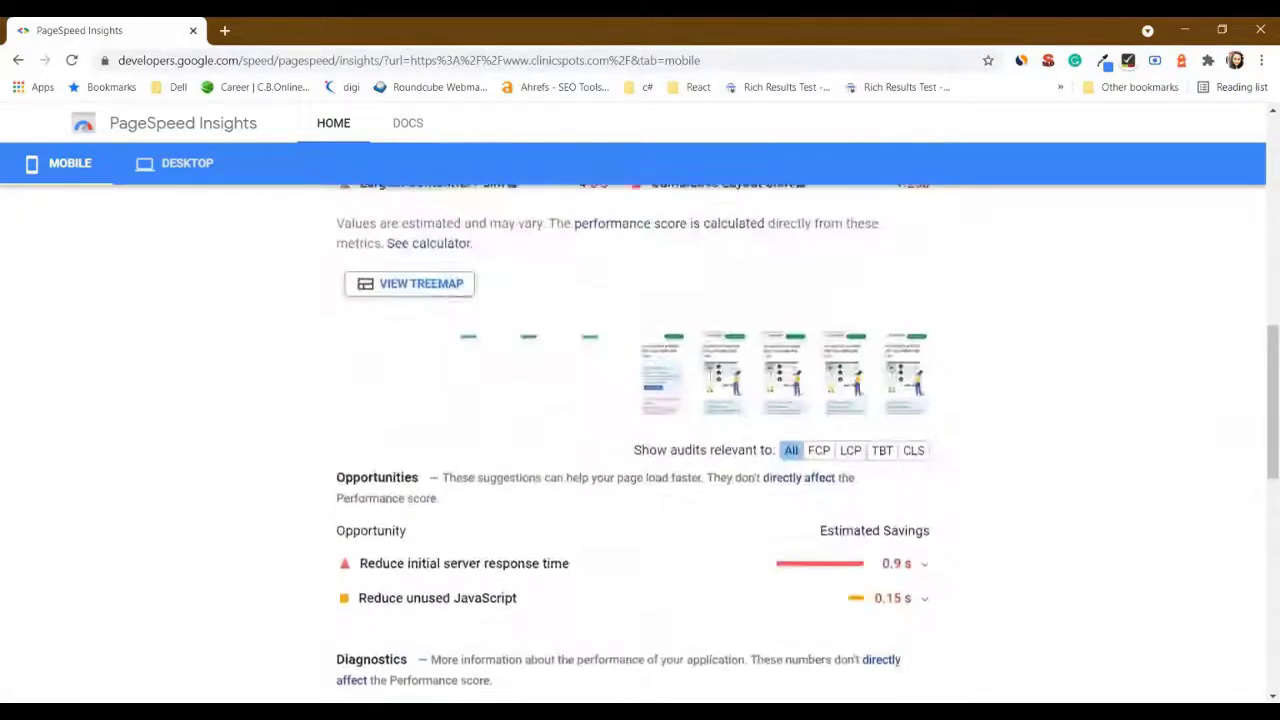
scroll(534, 478, "up", 2)
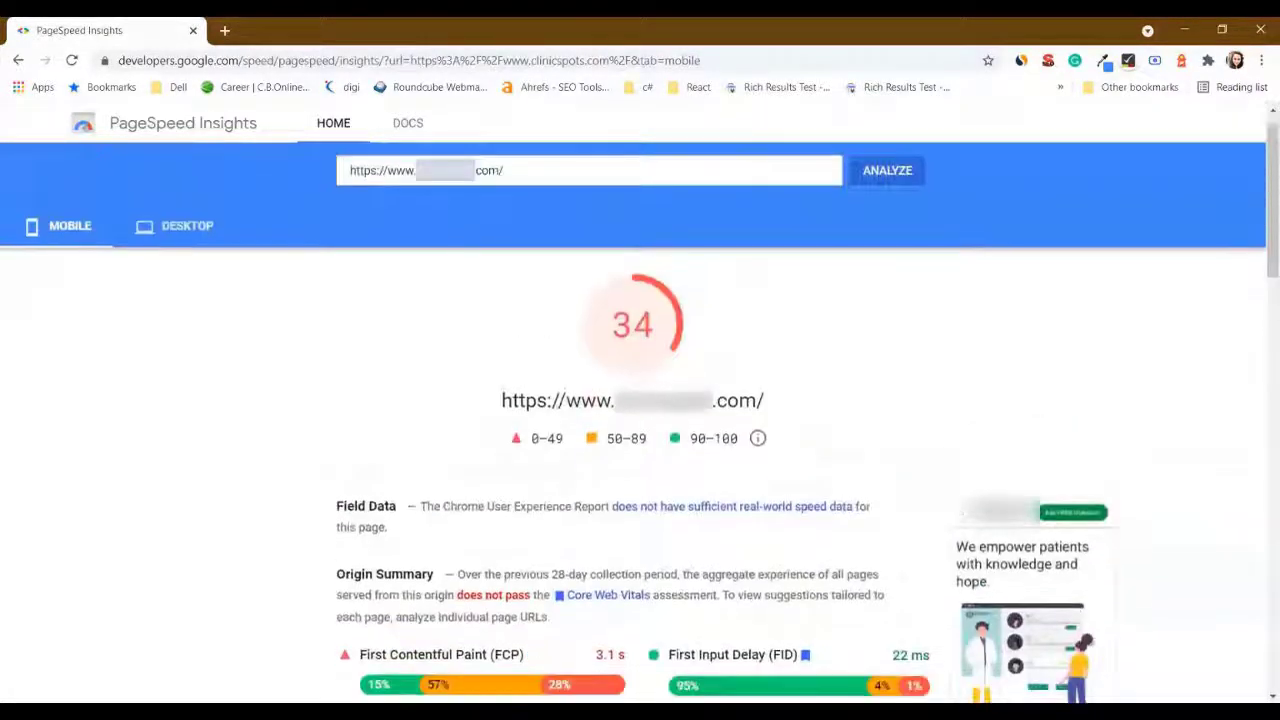
scroll(534, 478, "down", 2)
scroll(534, 478, "up", 3)
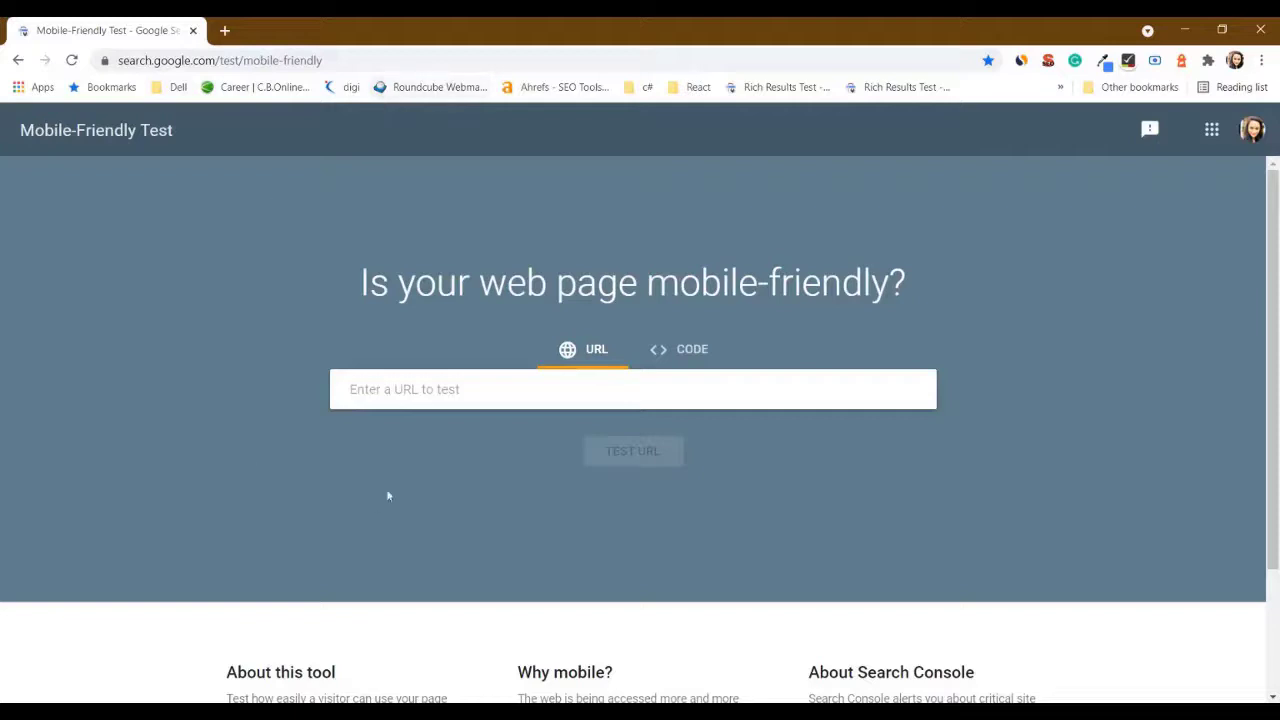
left_click(474, 404)
key("ctrl+v")
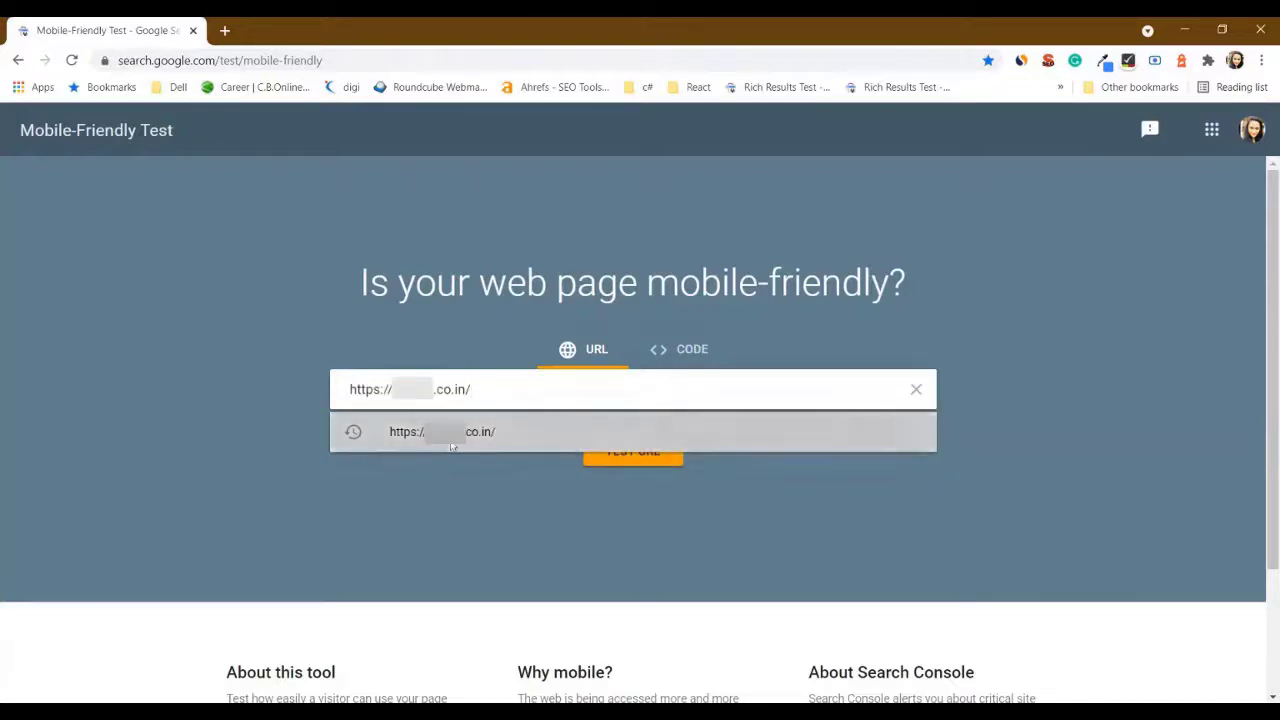
left_click(451, 447)
left_click(633, 453)
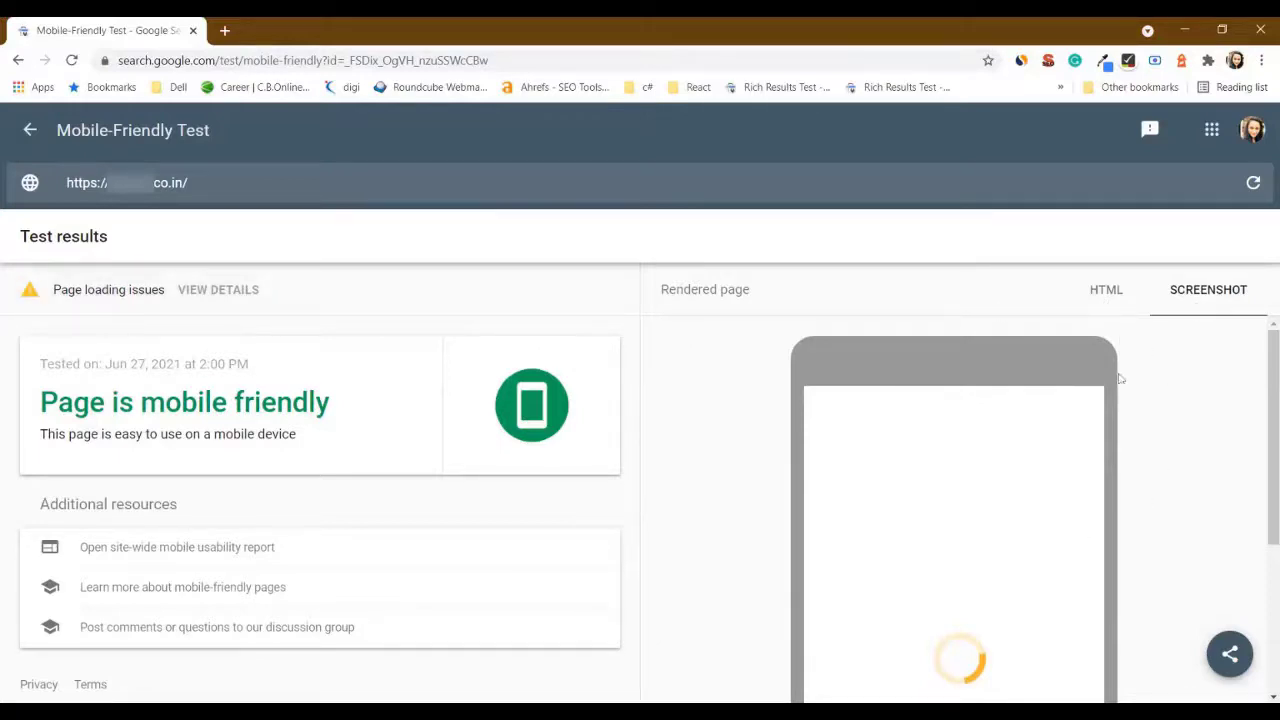
Step: Check the rendered page, open the details of the page loading issues, and examine the resources that couldn't be loaded
scroll(980, 551, "down", 3)
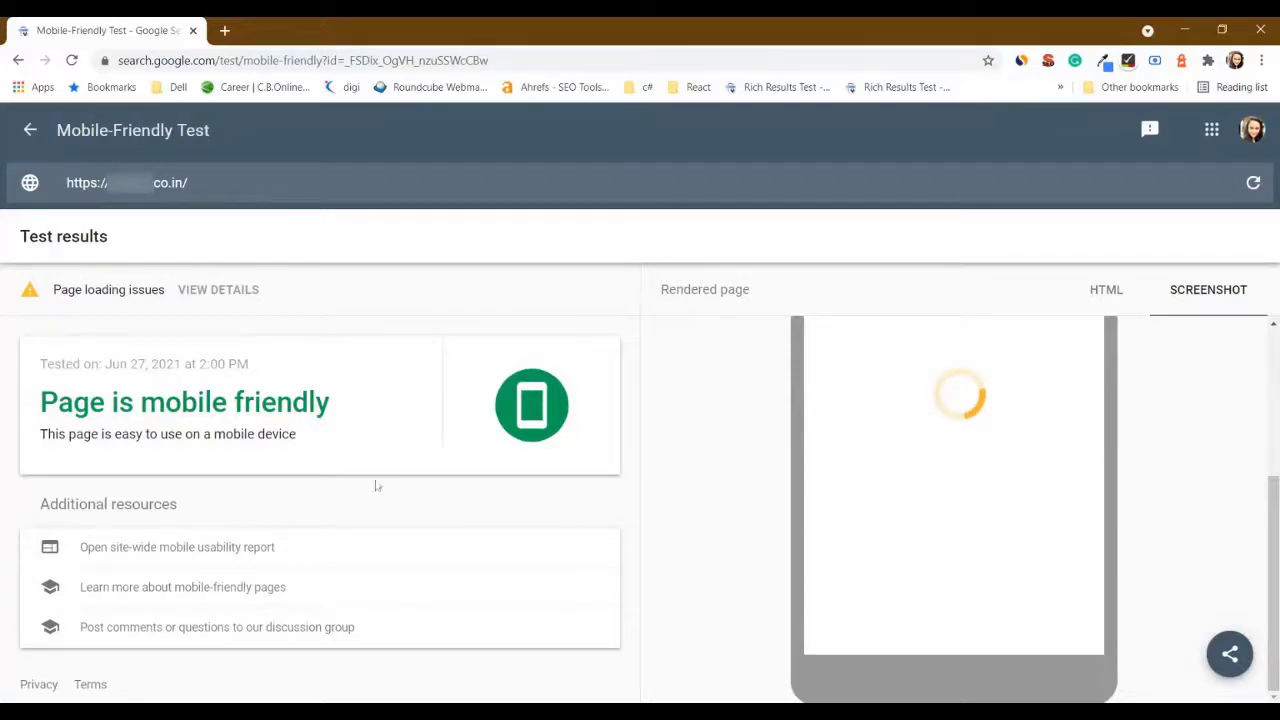
left_click(240, 314)
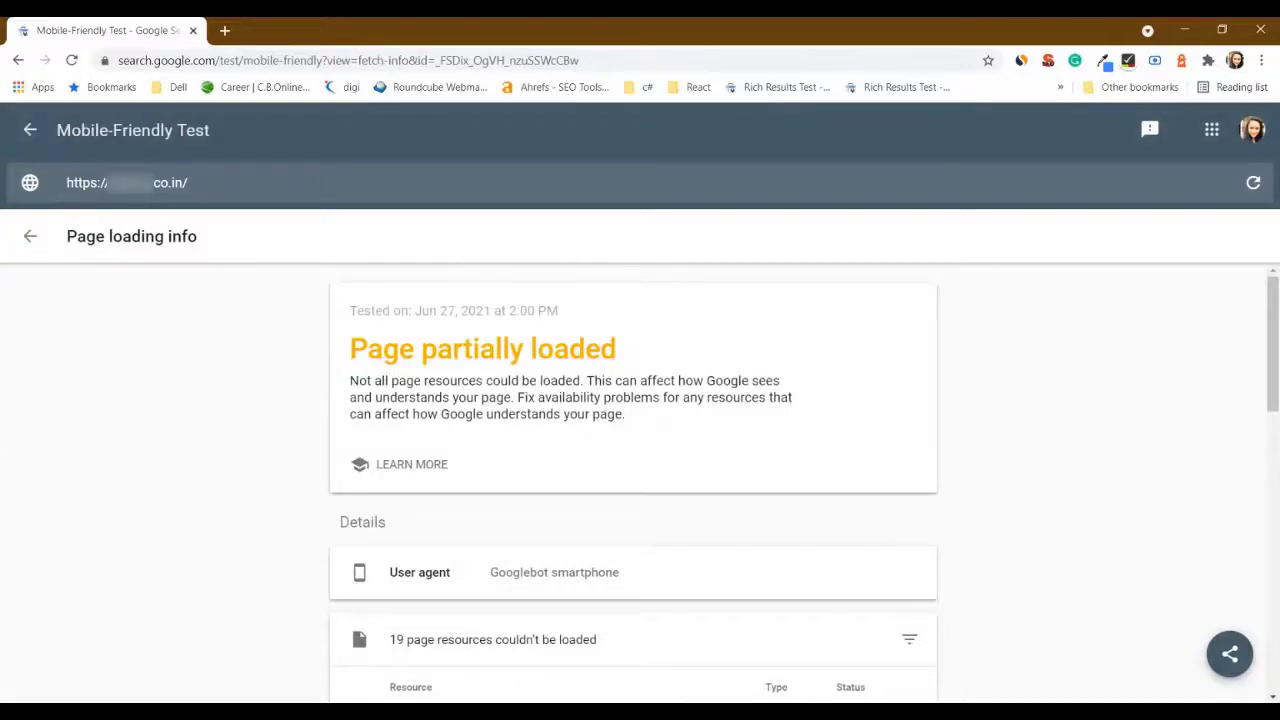
left_click_drag(366, 348, 618, 348)
left_click(618, 348)
scroll(550, 450, "down", 3)
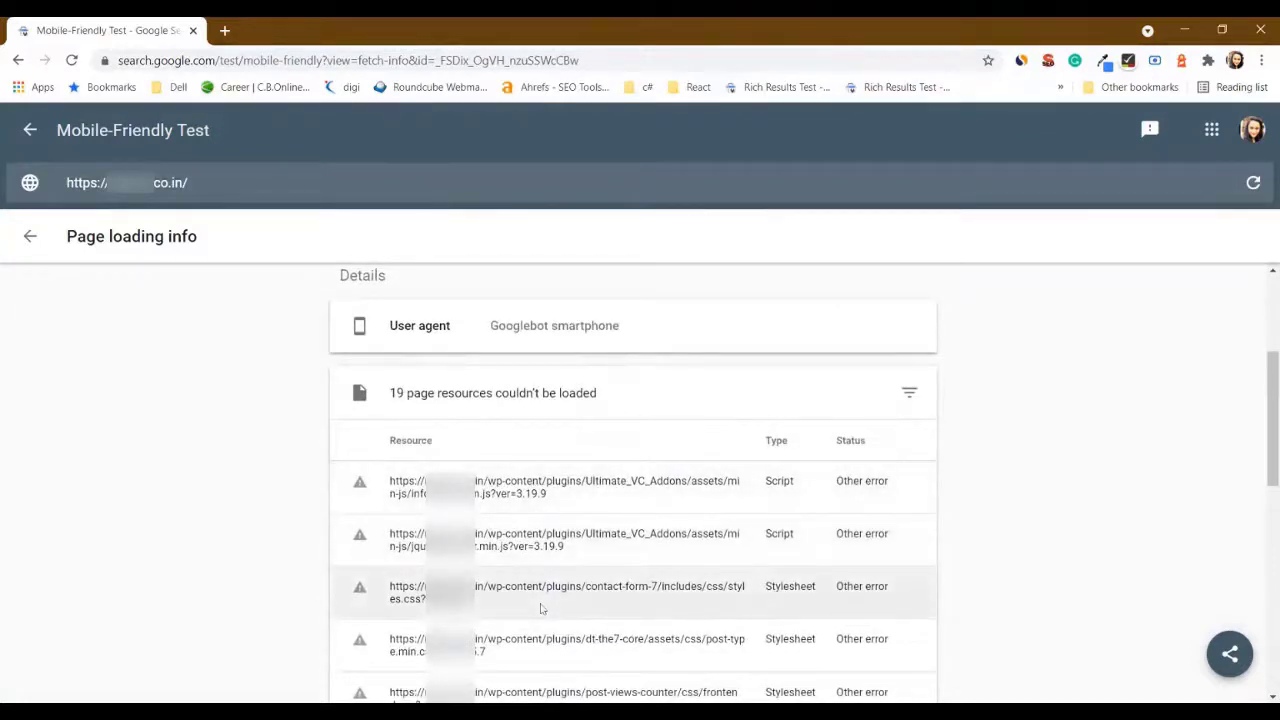
scroll(541, 608, "down", 2)
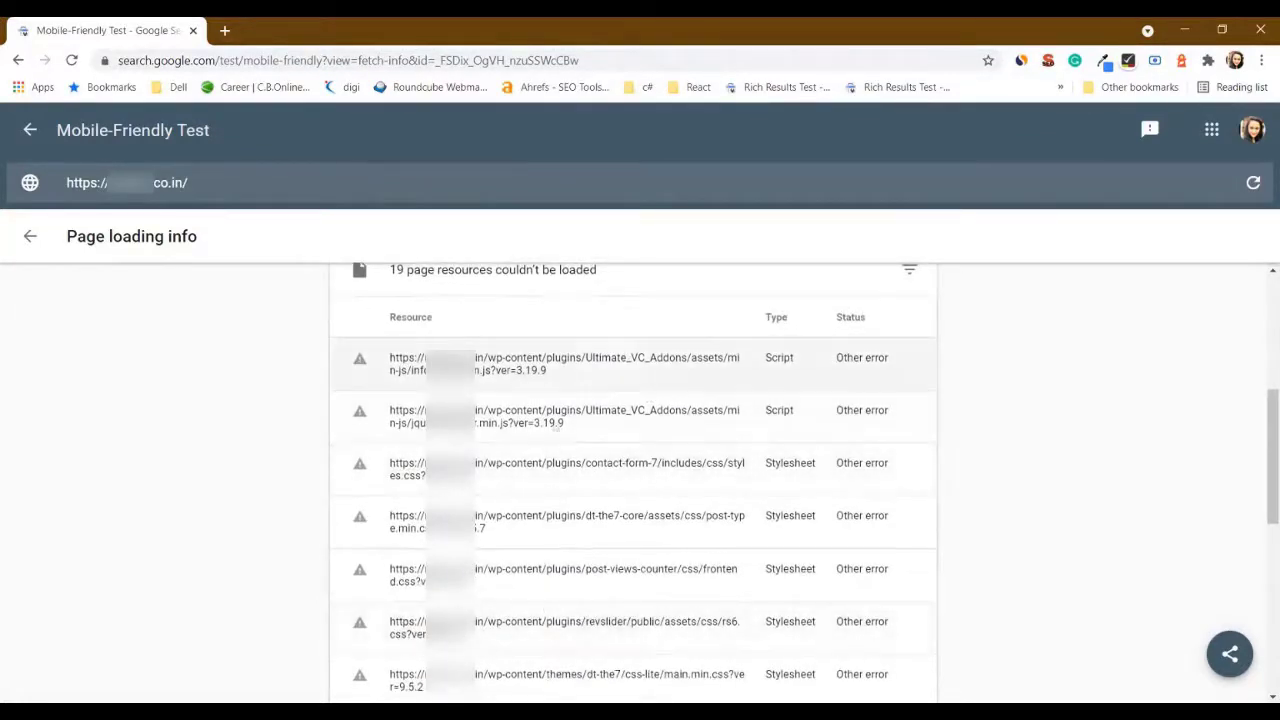
scroll(508, 640, "down", 3)
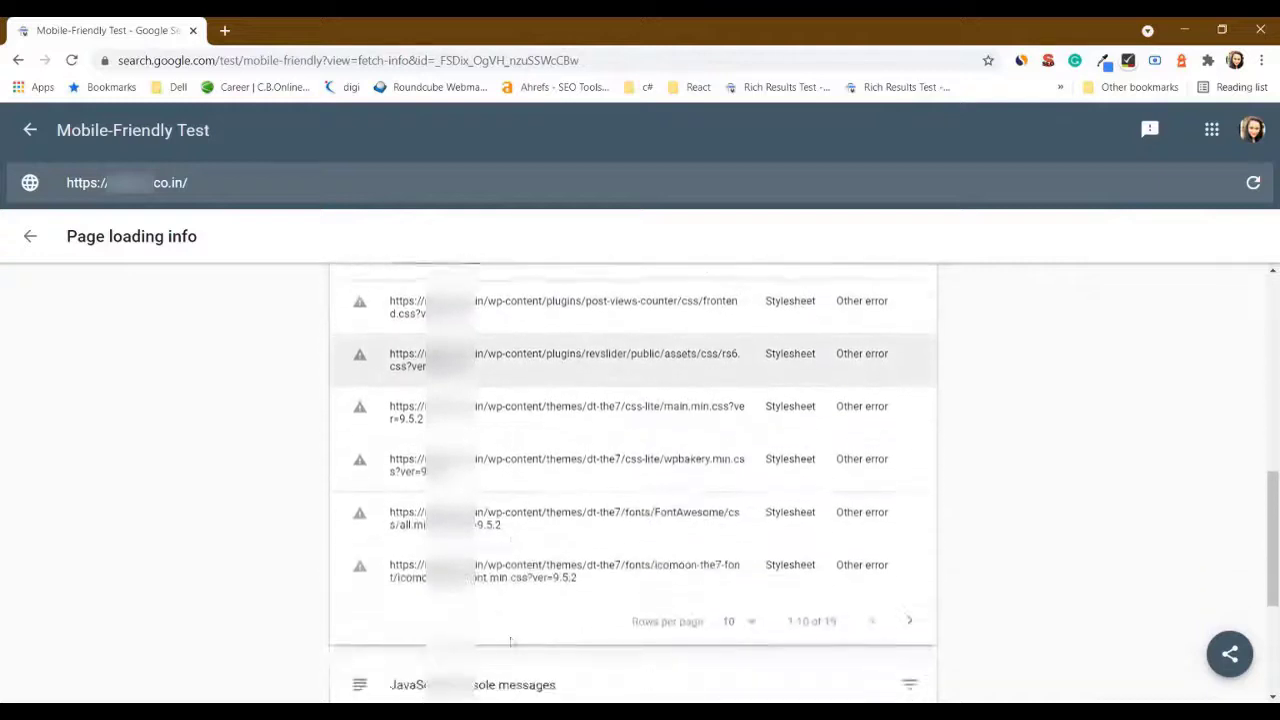
scroll(510, 641, "up", 5)
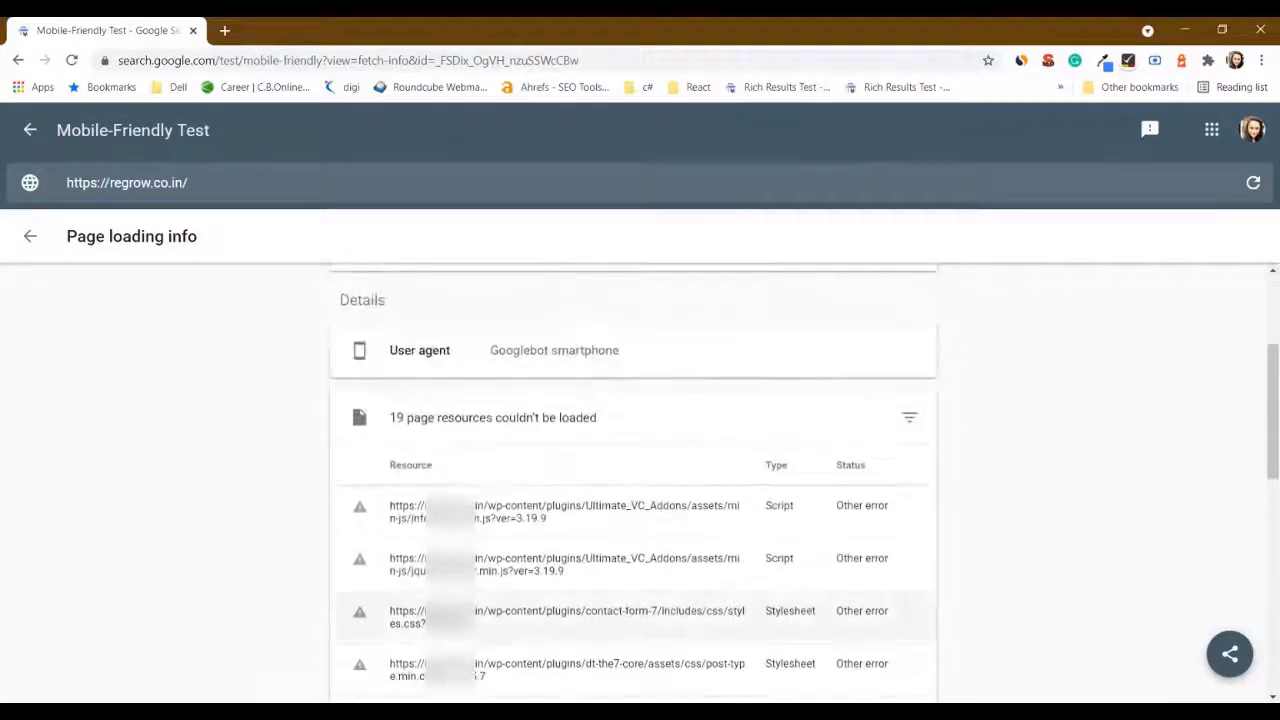
scroll(547, 512, "up", 3)
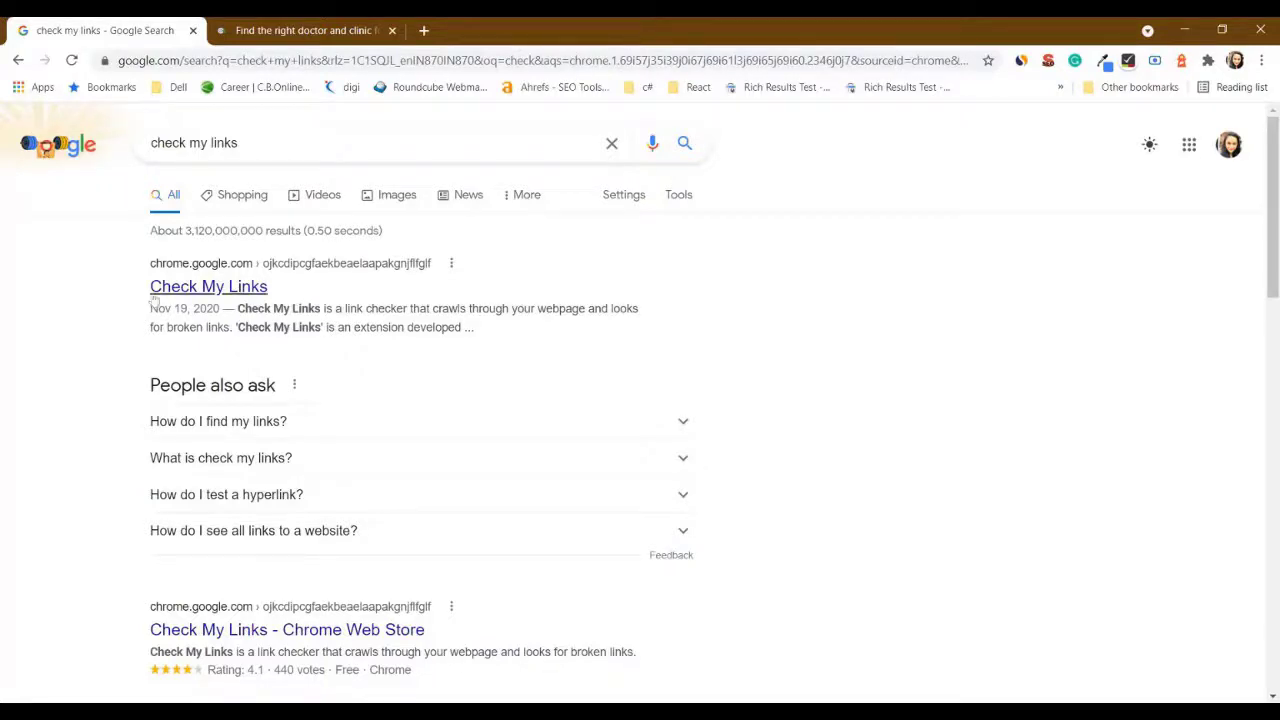
Step: Open the Chrome Web Store page of the Check My Links extension from the "check my links" search results
left_click_drag(237, 143, 150, 143)
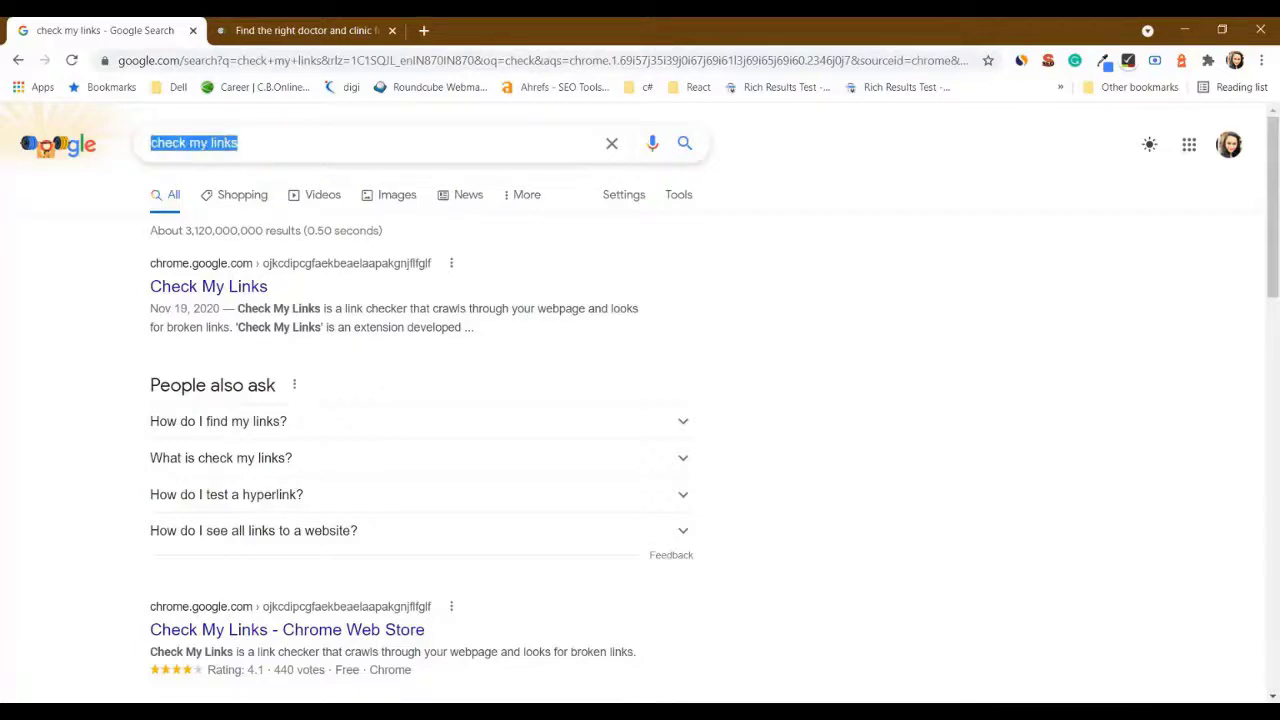
left_click(82, 375)
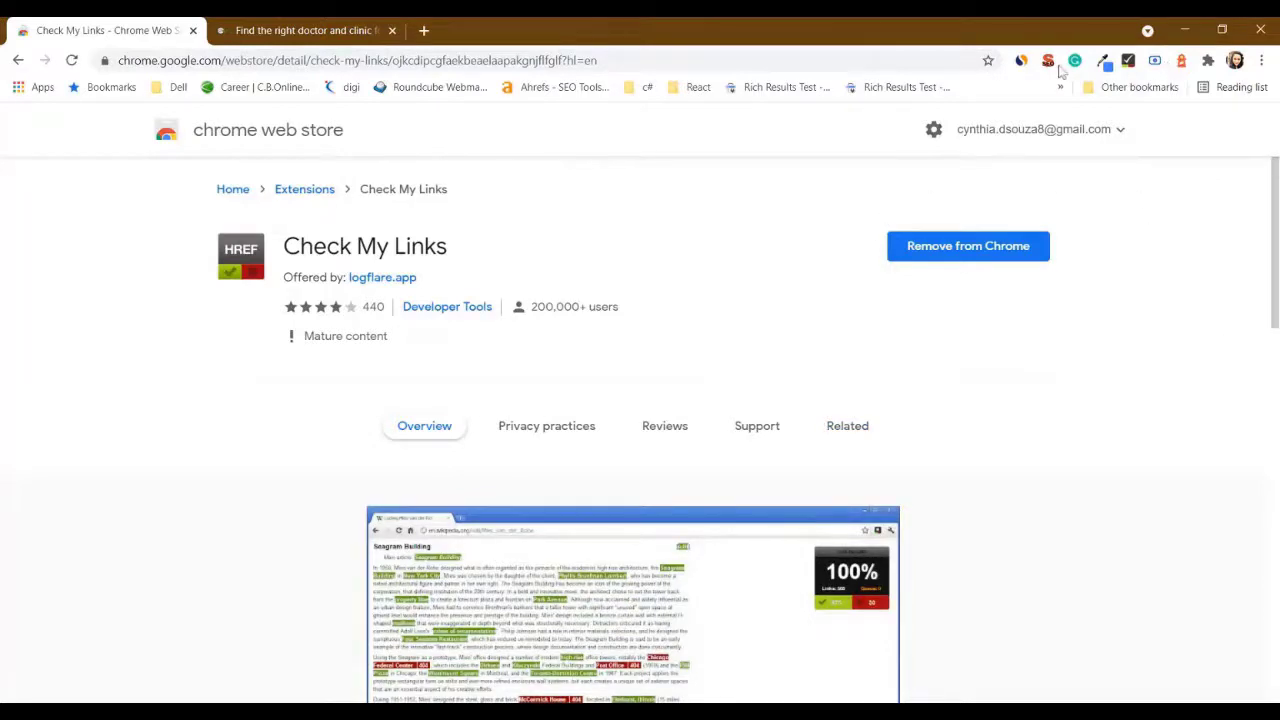
Step: Switch to the open medical website's homepage, look it over, and run the Check My Links extension on it
left_click(380, 30)
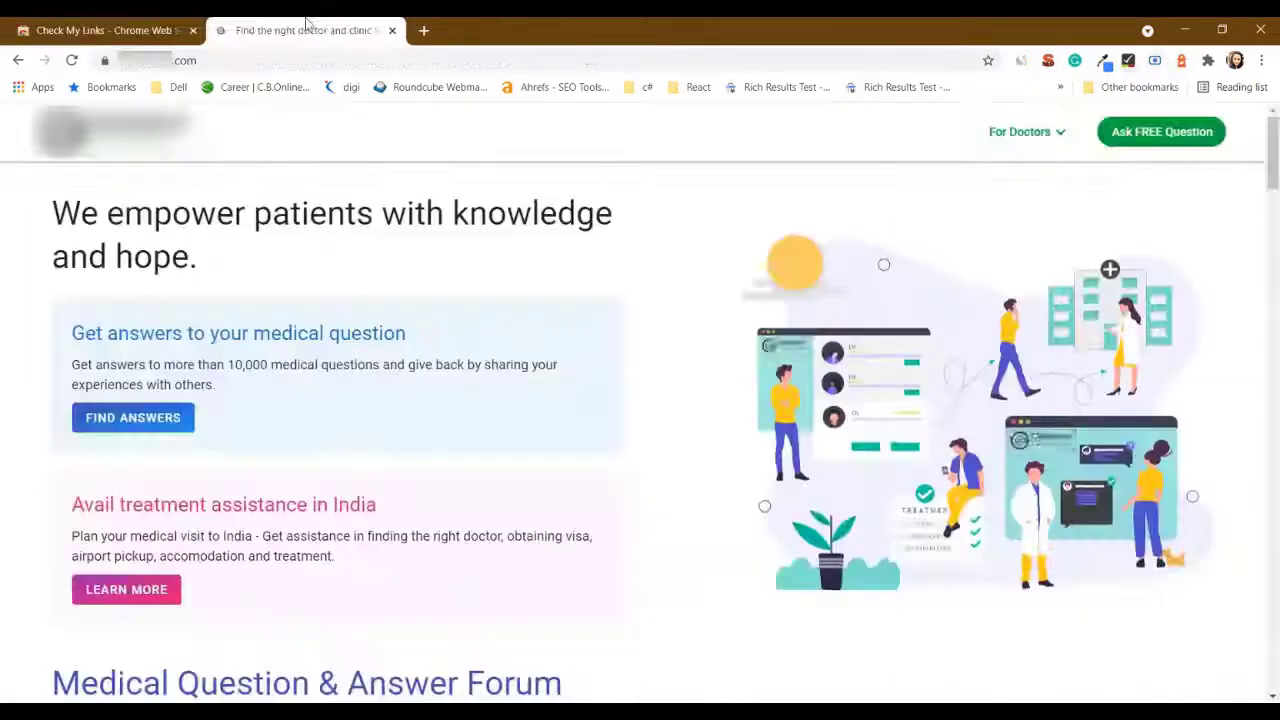
scroll(523, 636, "down", 5)
scroll(523, 636, "up", 5)
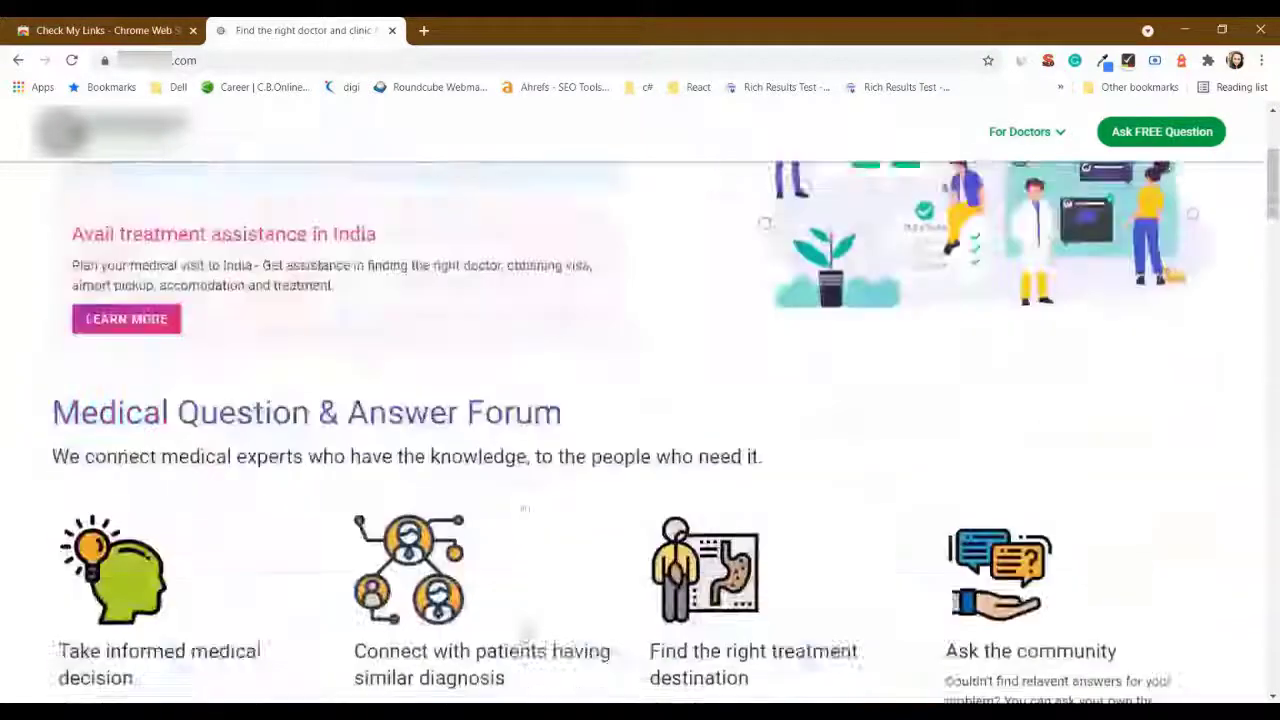
scroll(591, 560, "down", 5)
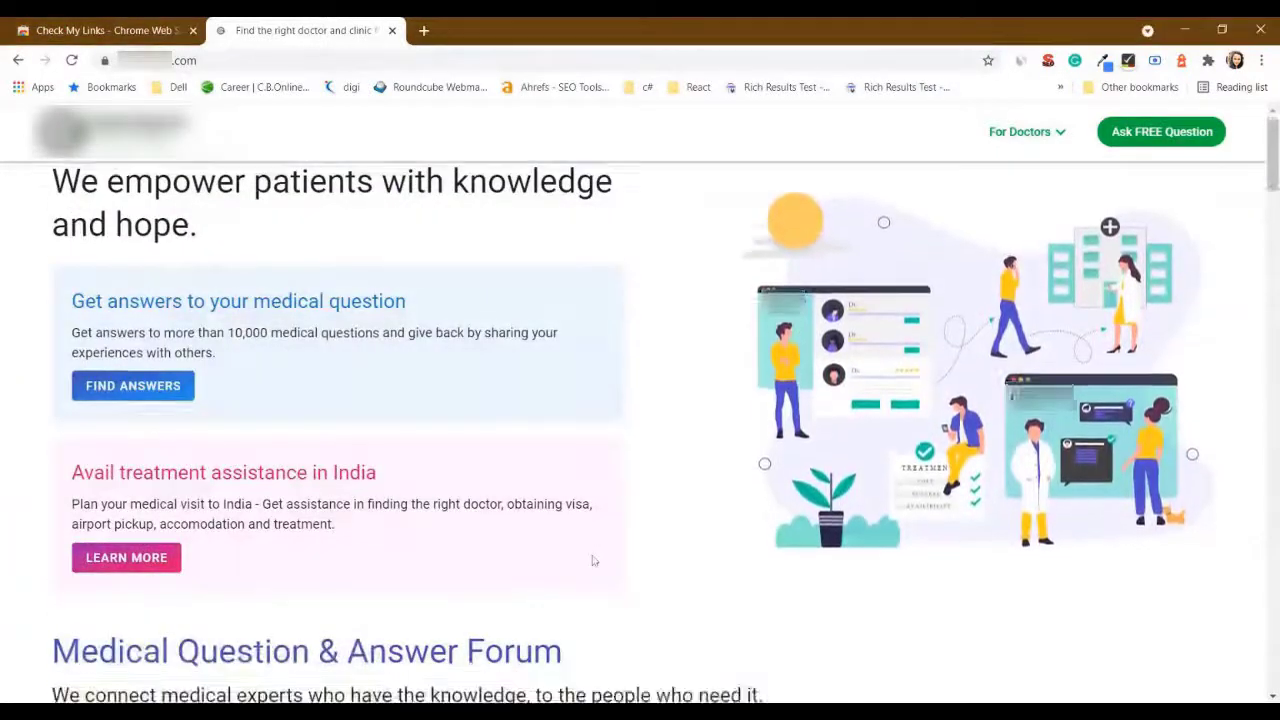
scroll(594, 562, "up", 5)
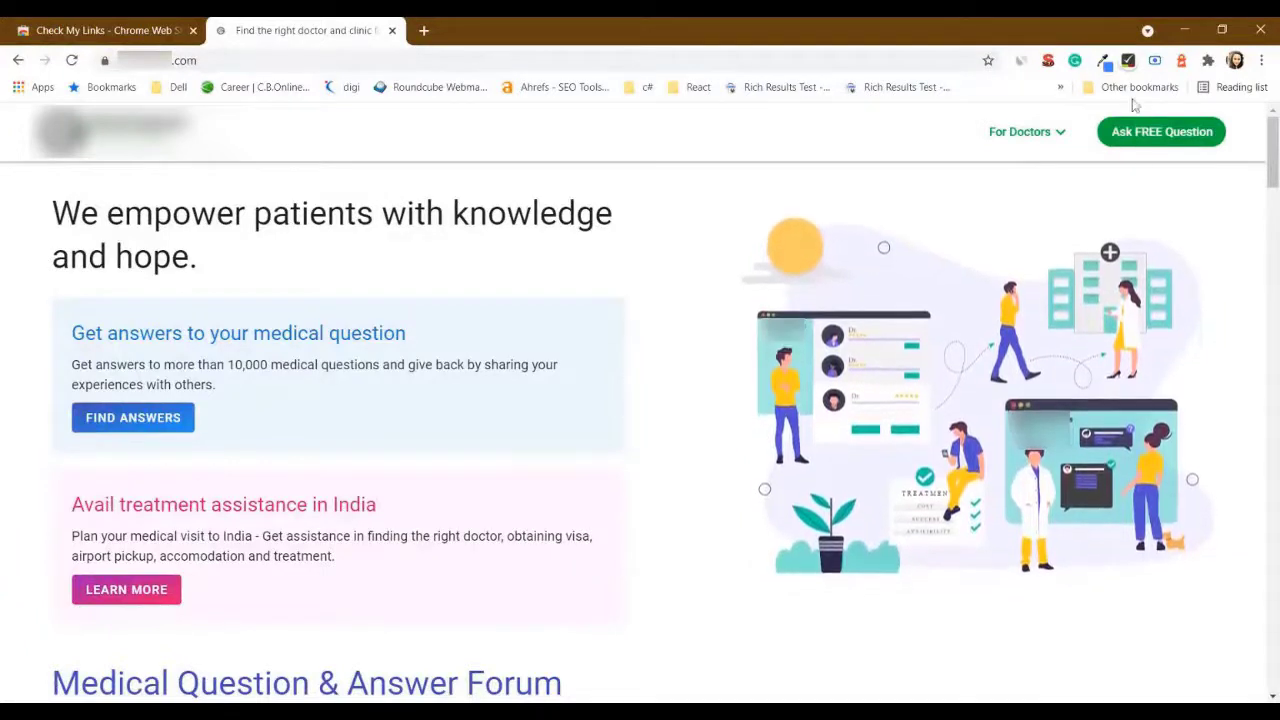
left_click(1129, 61)
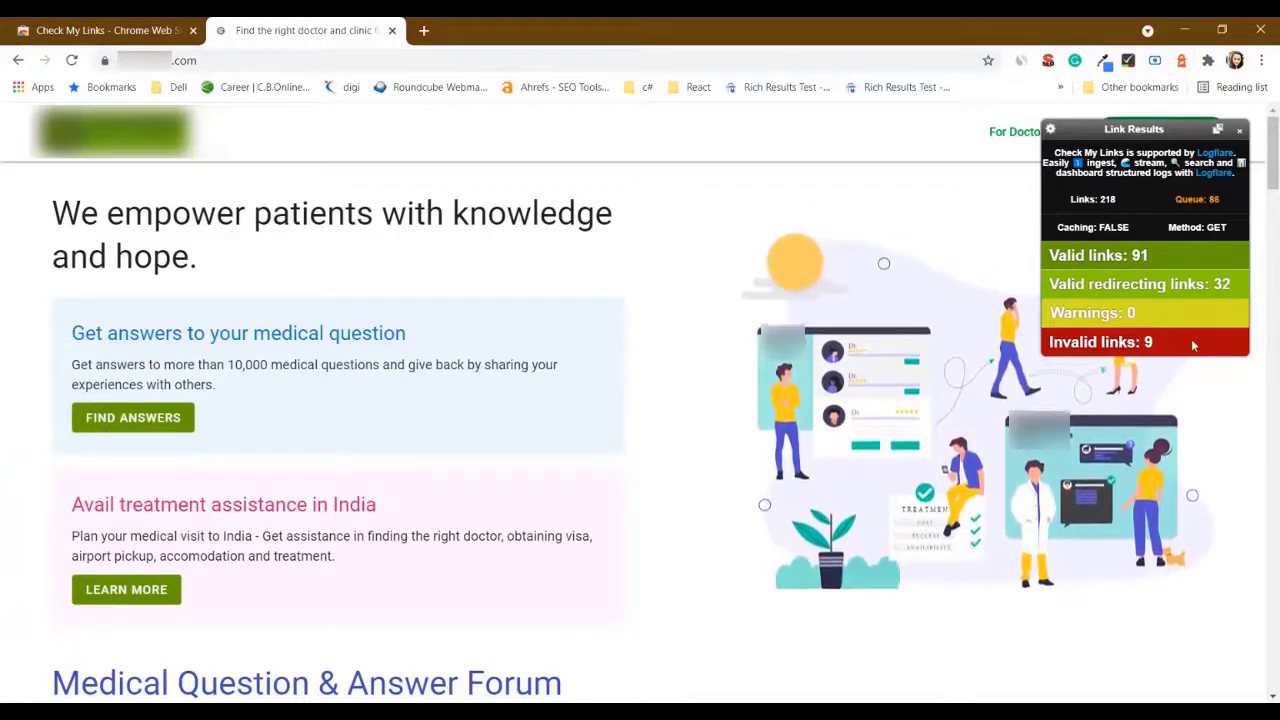
Step: Open the Hospitals in World link under Useful Links in a new tab, view its page, and close that tab
scroll(563, 549, "down", 7)
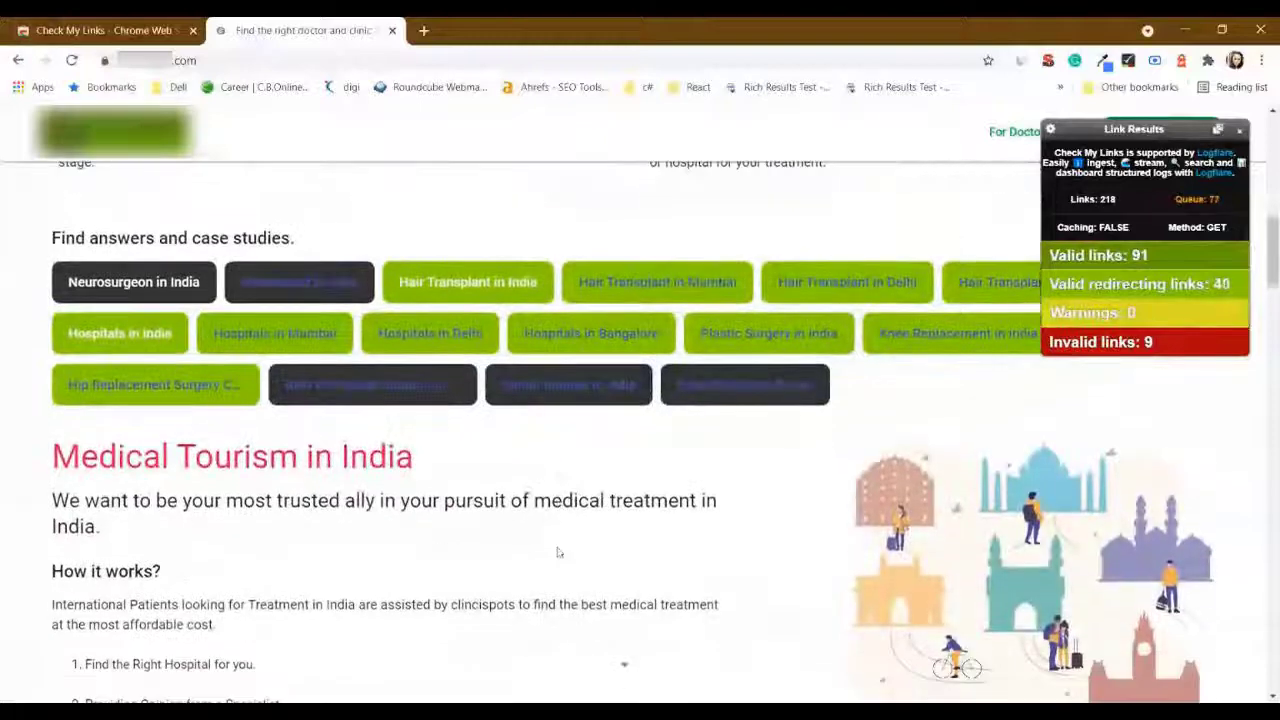
scroll(722, 355, "down", 1)
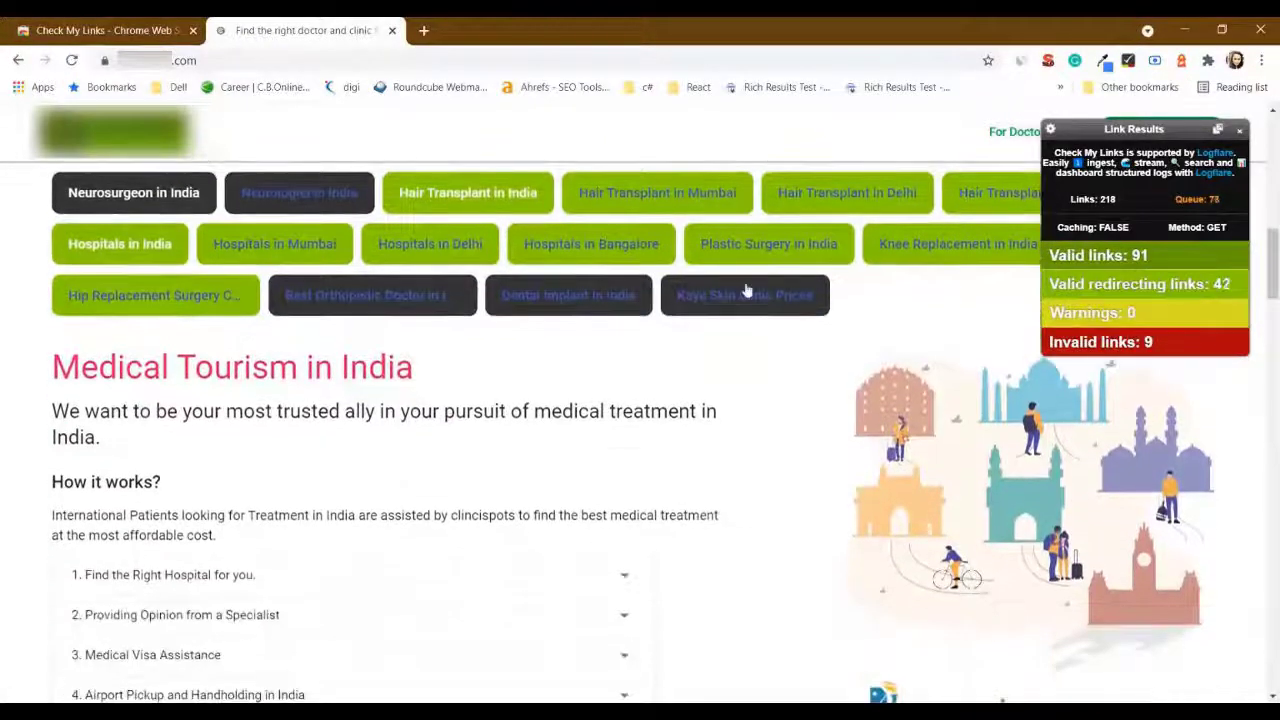
scroll(691, 377, "down", 6)
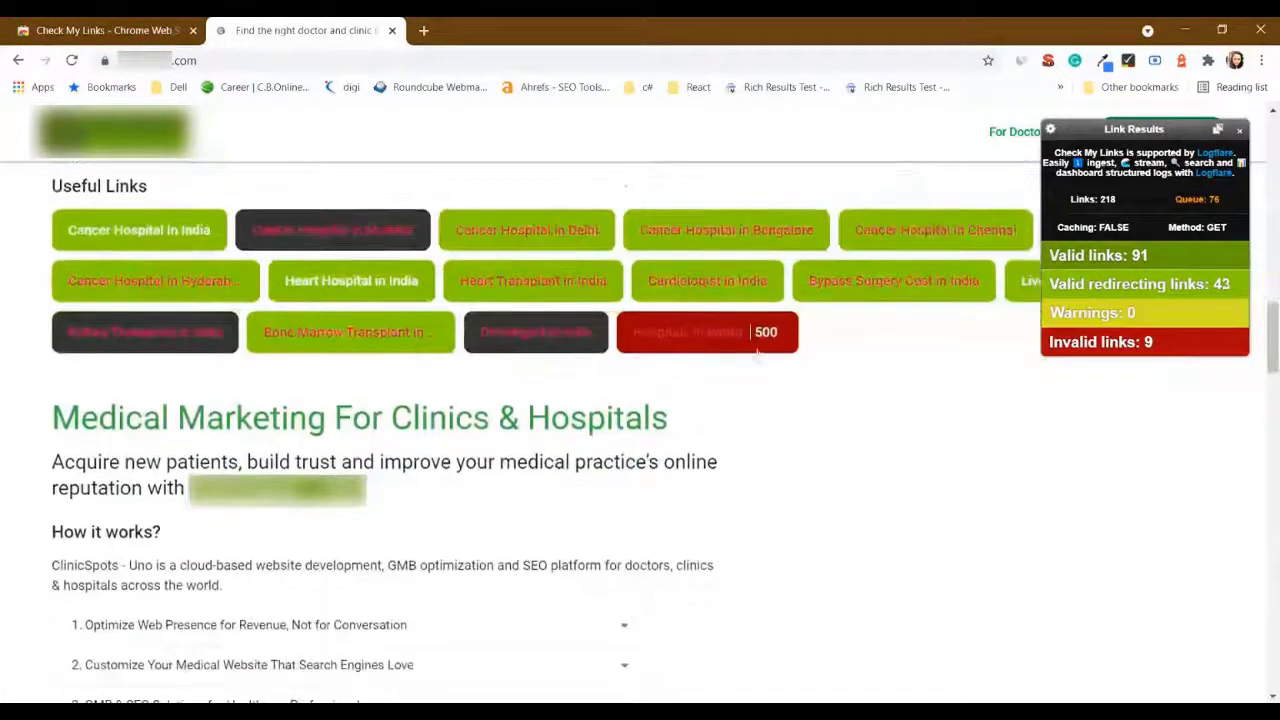
middle_click(700, 340)
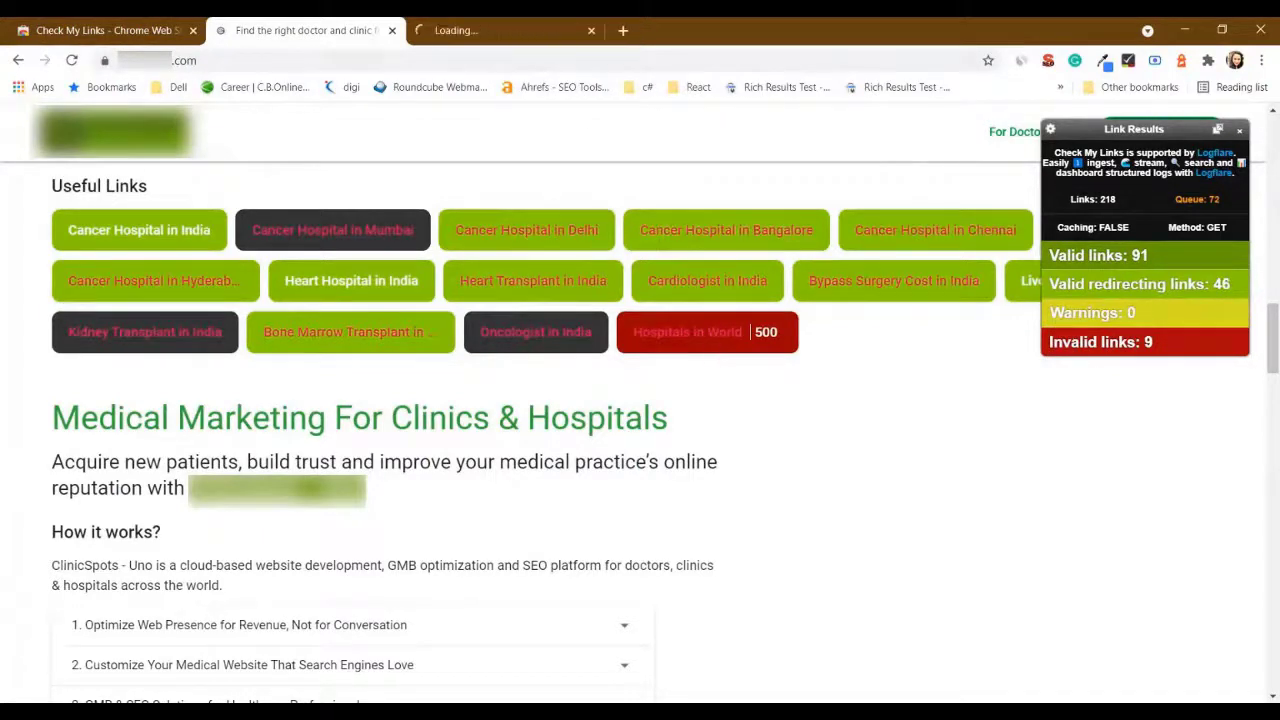
left_click(512, 38)
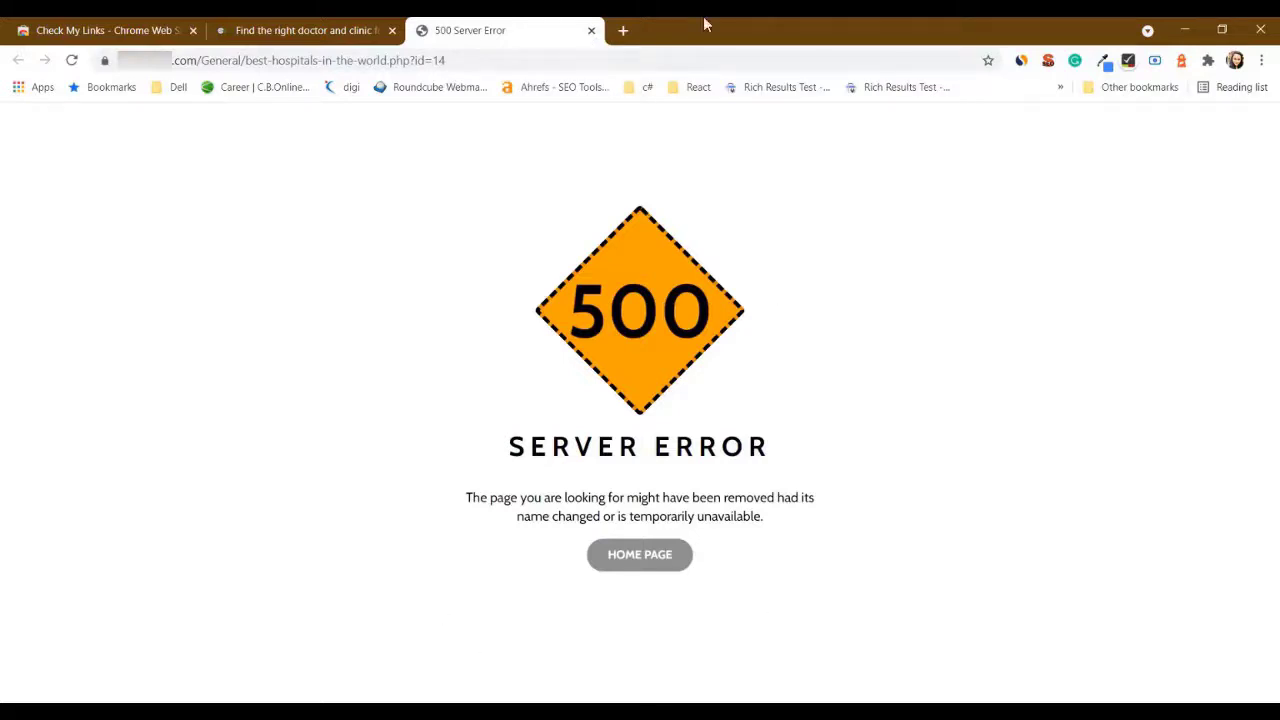
left_click(591, 31)
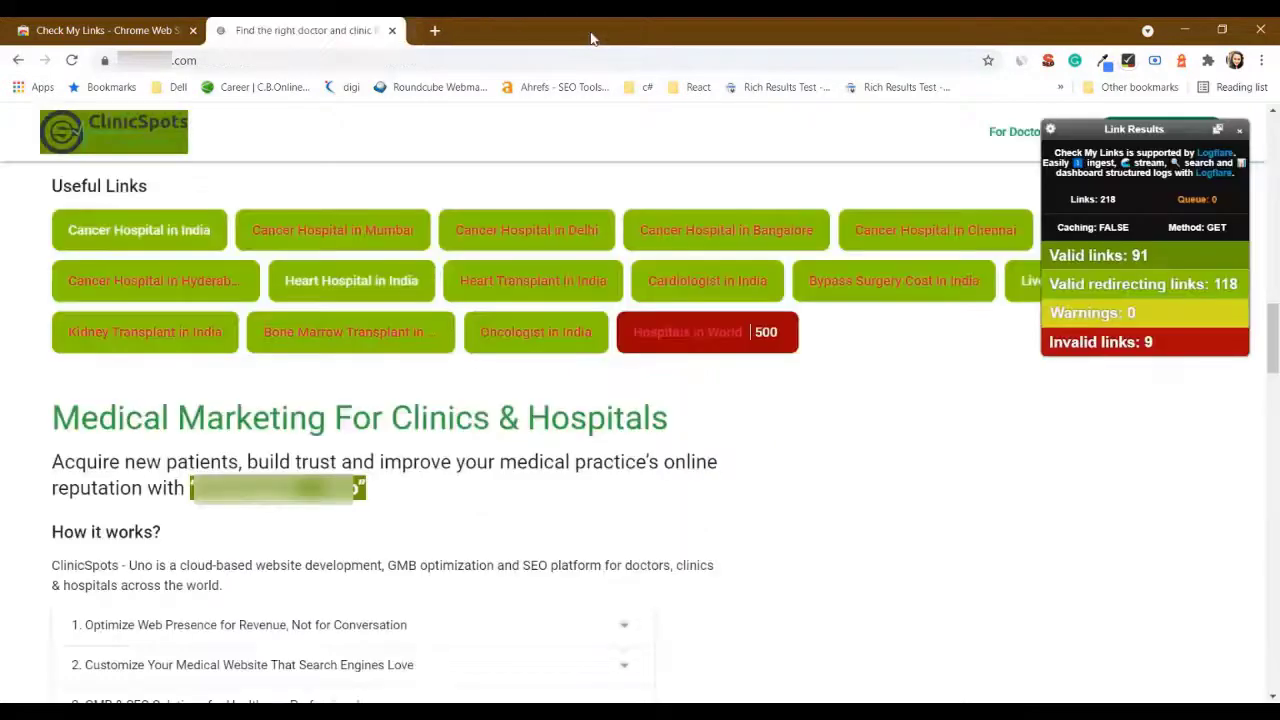
Step: Examine the highlighted link results from the Useful Links section down through the Gynecology, Cosmetology and Hair Transplant link lists
scroll(825, 465, "up", 4)
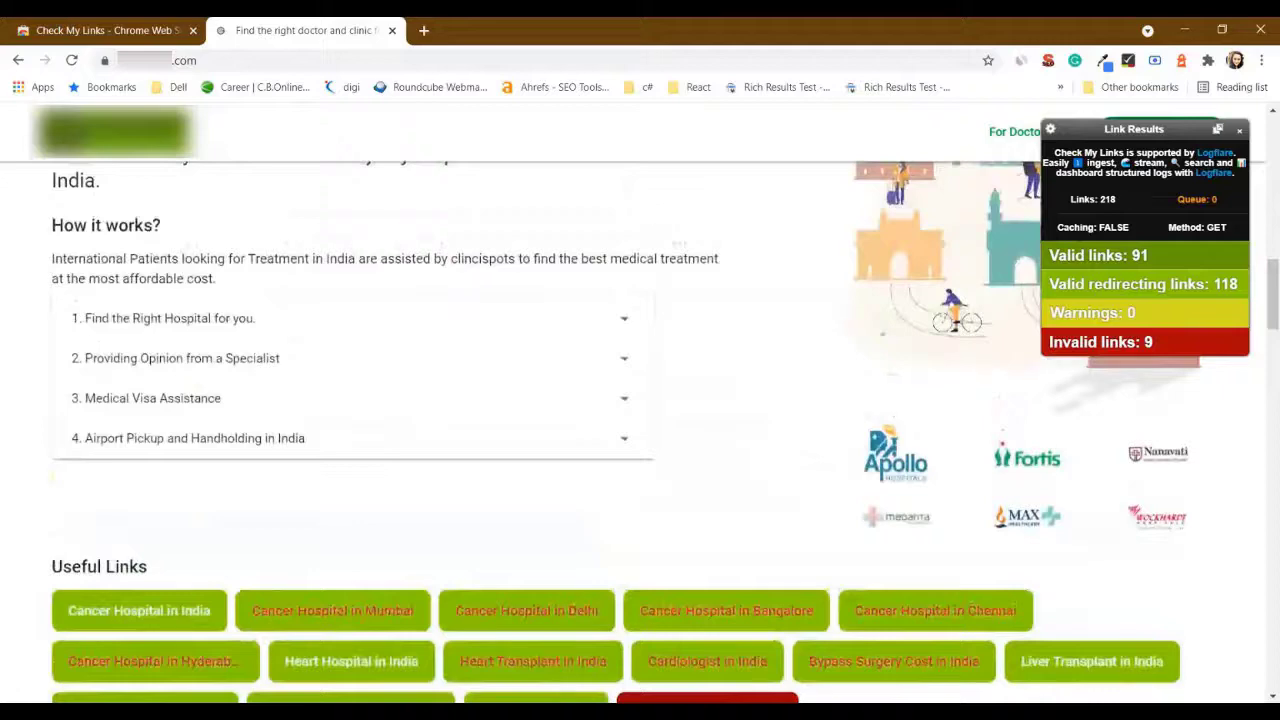
scroll(665, 432, "down", 1)
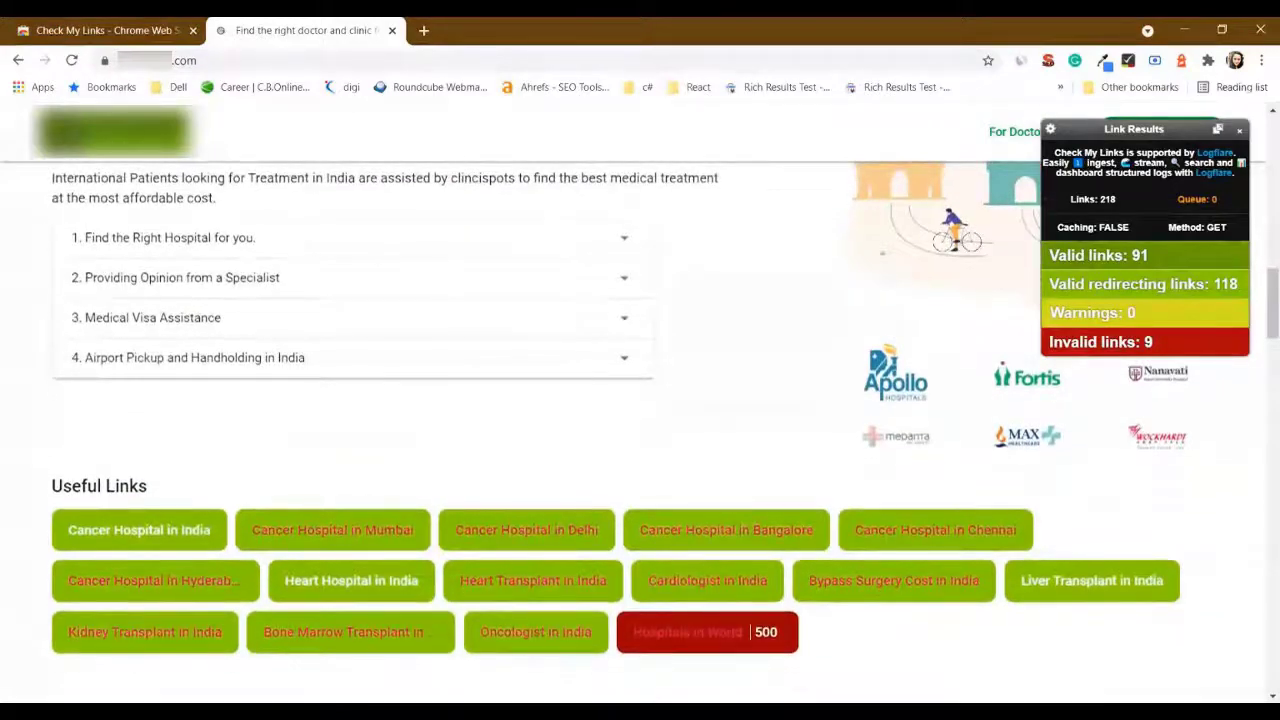
scroll(640, 420, "down", 2)
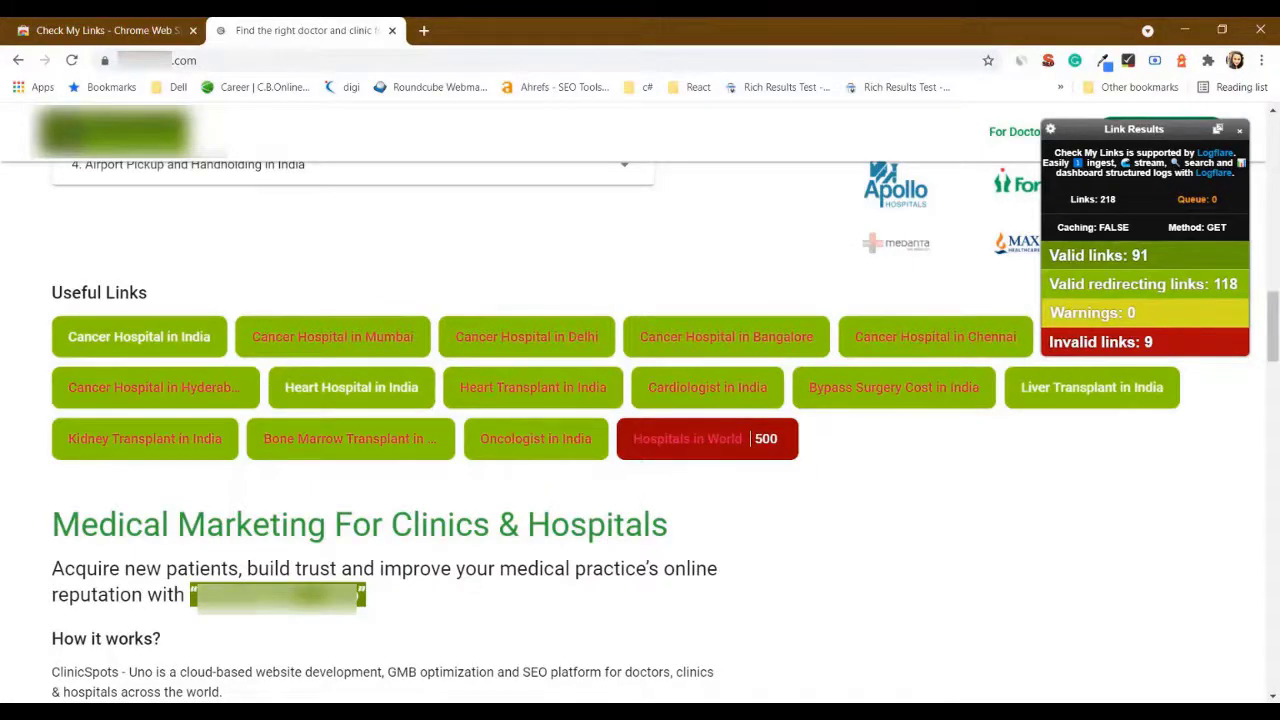
scroll(640, 400, "down", 10)
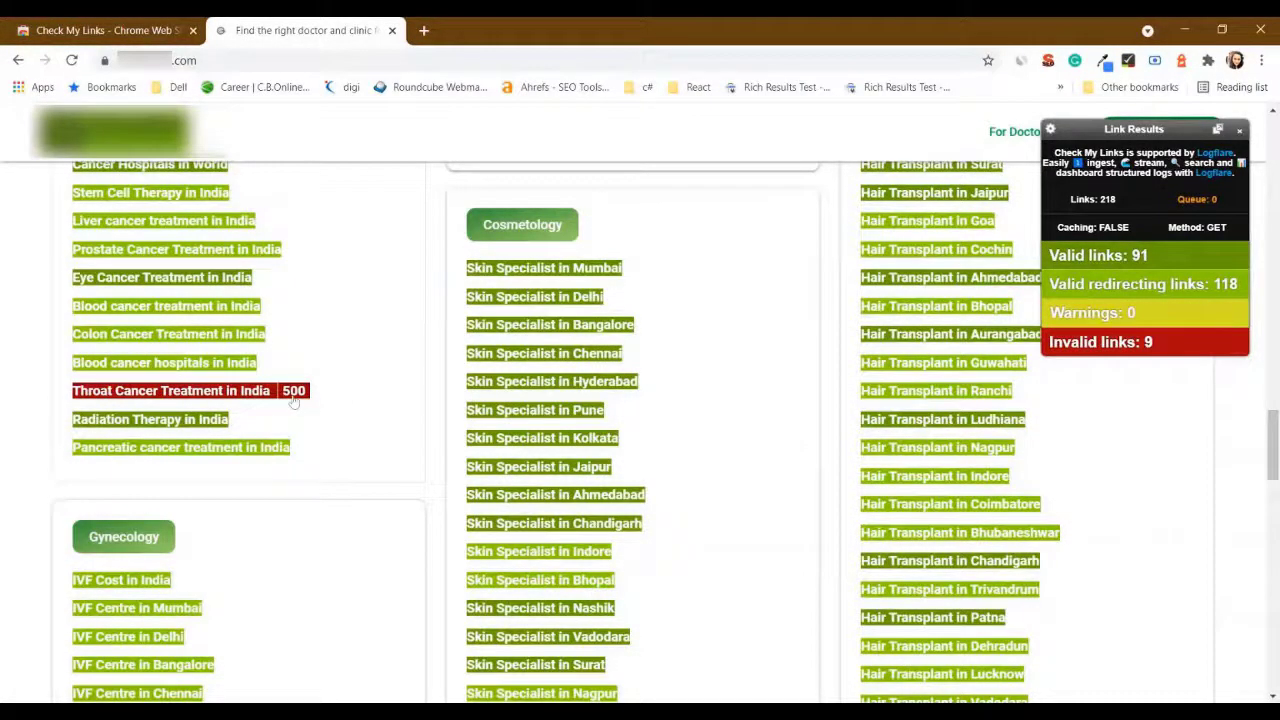
scroll(744, 502, "down", 2)
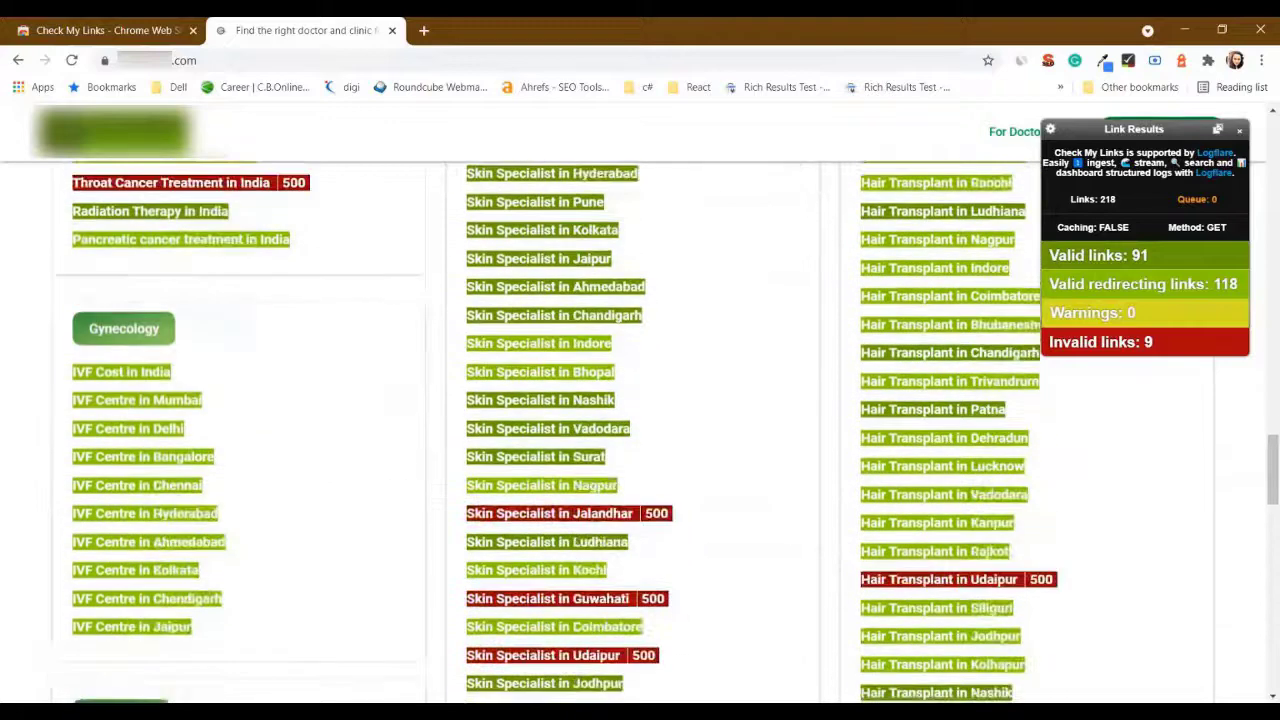